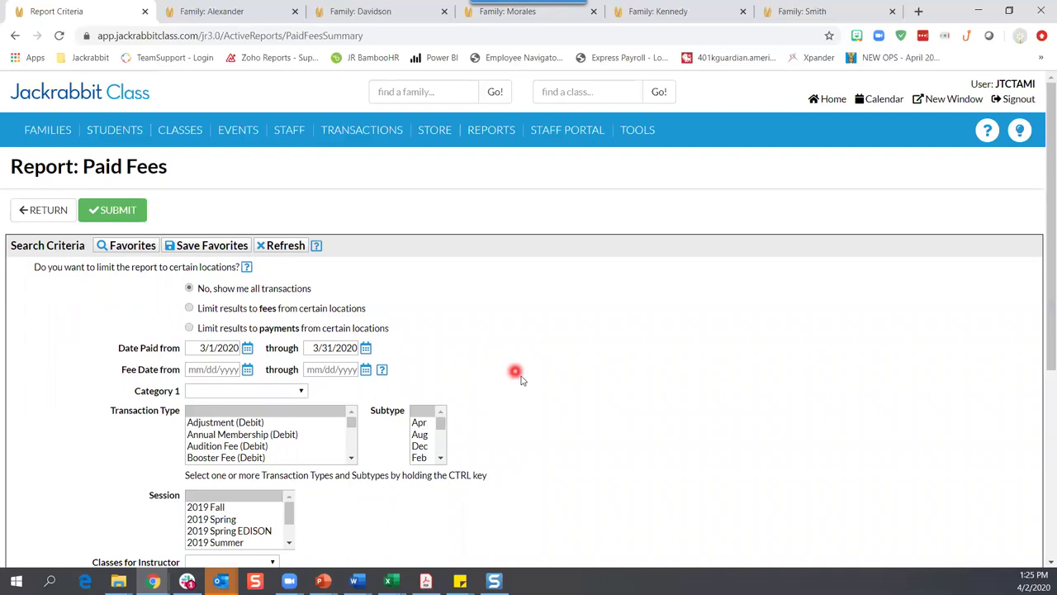
Generate the Paid Fees summary for 3/1/2020 through 3/31/2020 and check the payment total at its end
{"action": "scroll", "coordinate": [570, 380], "scroll_direction": "down", "scroll_amount": 4}
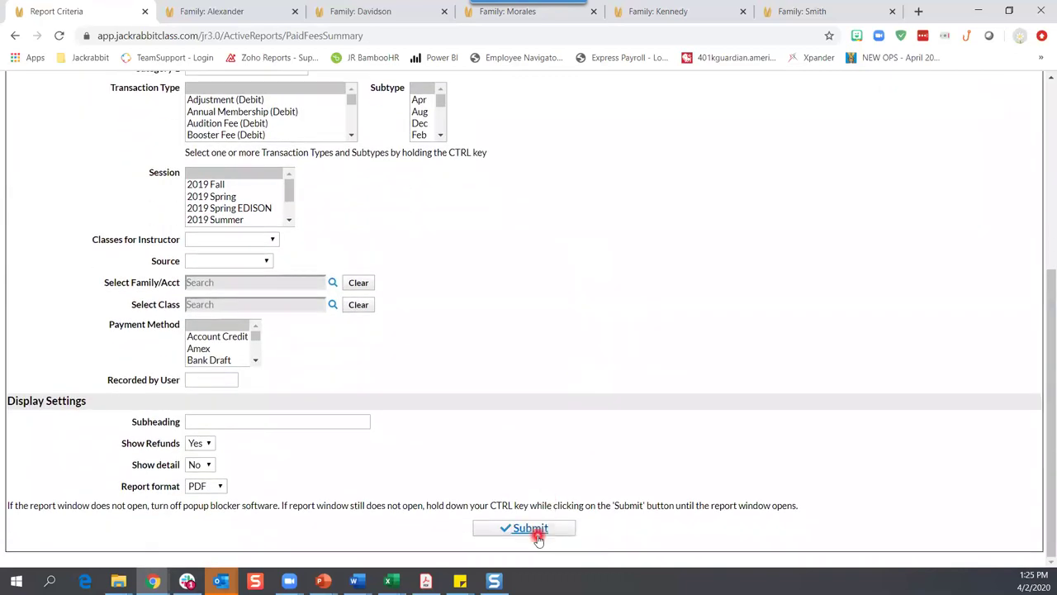
{"action": "left_click", "coordinate": [537, 530]}
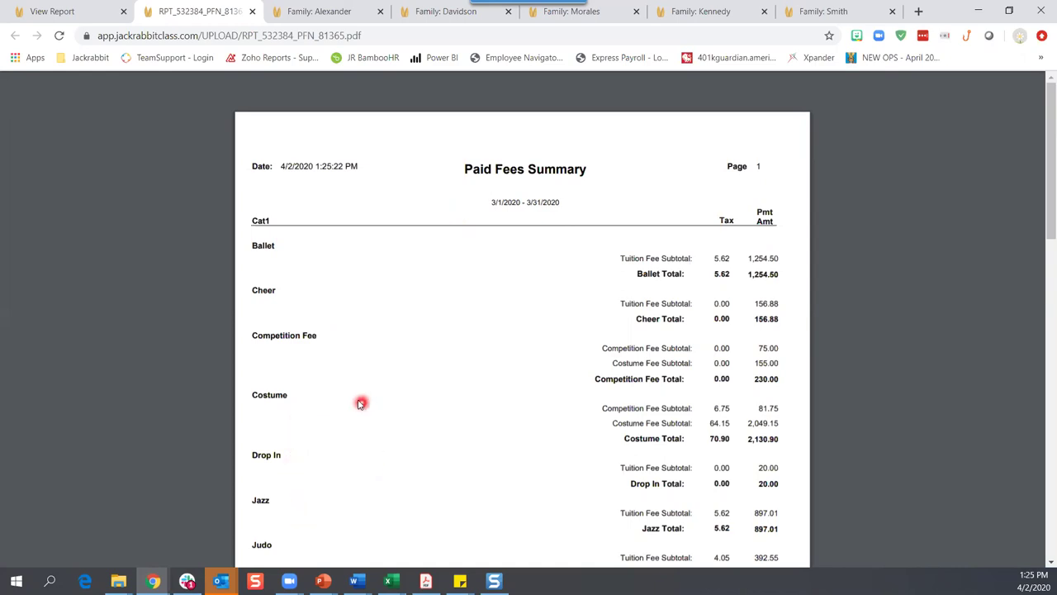
{"action": "scroll", "coordinate": [472, 401], "scroll_direction": "down", "scroll_amount": 5}
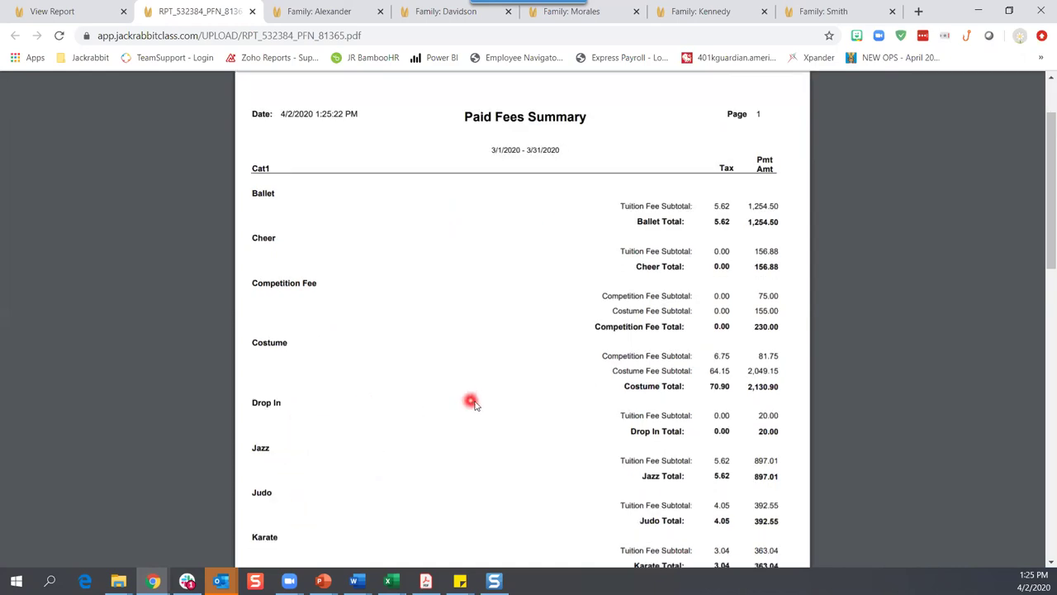
{"action": "scroll", "coordinate": [484, 402], "scroll_direction": "down", "scroll_amount": 4}
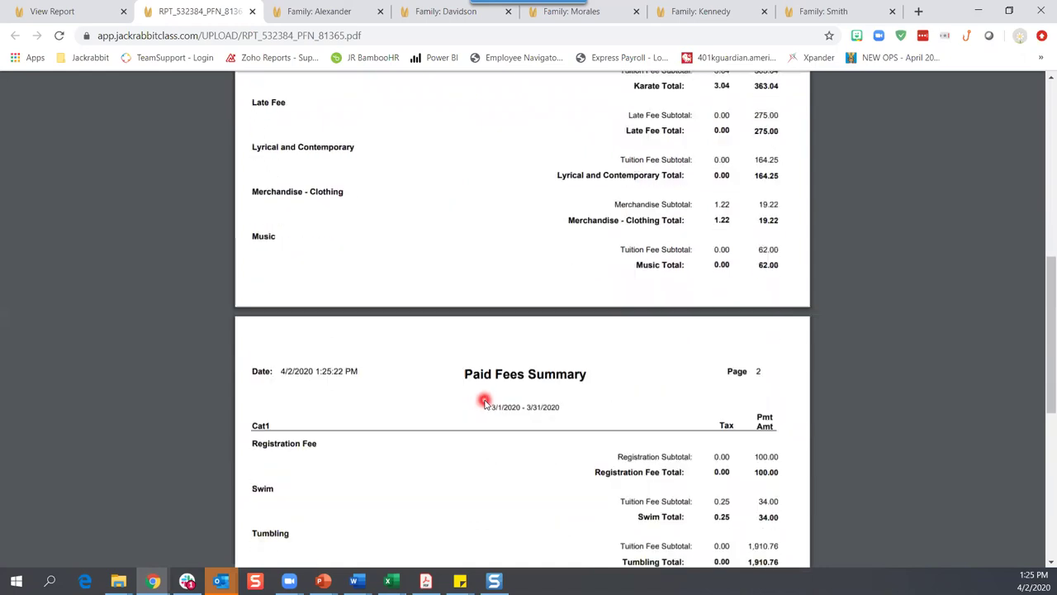
{"action": "scroll", "coordinate": [518, 418], "scroll_direction": "down", "scroll_amount": 1}
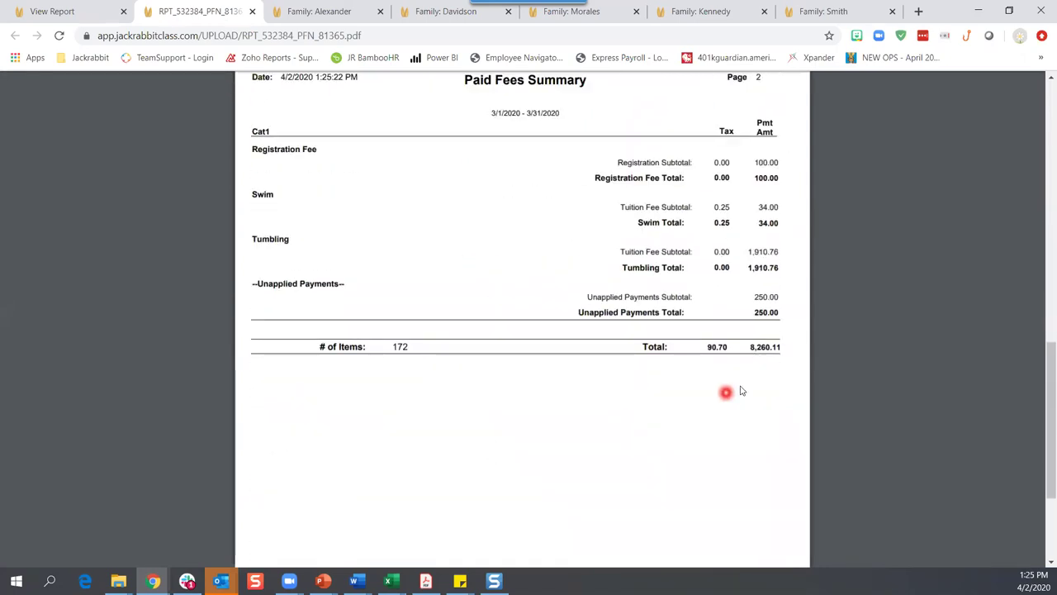
{"action": "left_click_drag", "start_coordinate": [753, 348], "coordinate": [783, 353]}
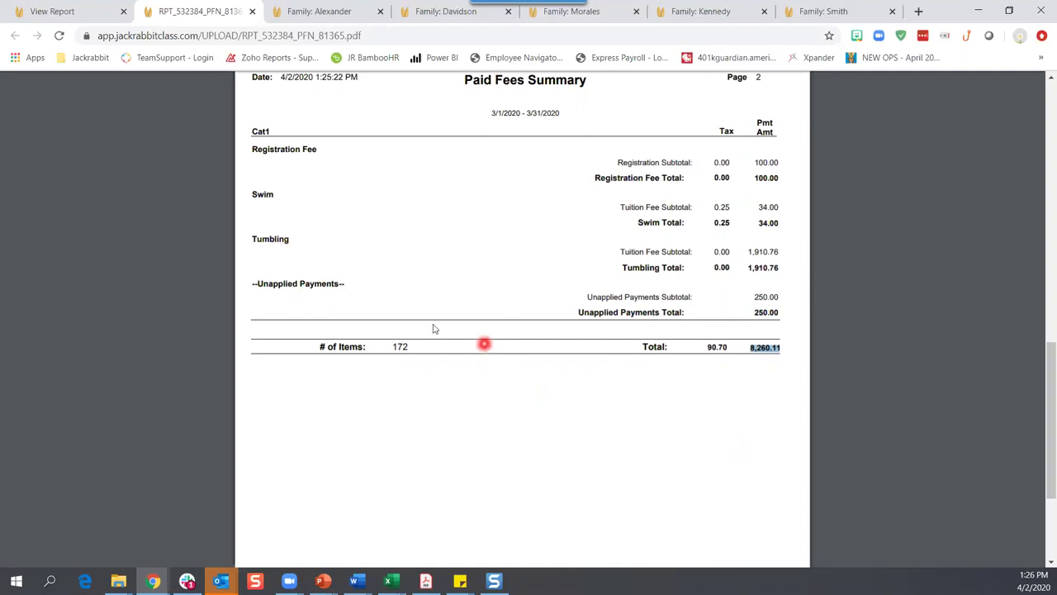
Return to the Paid Fees criteria, set Show detail to Yes and generate the March report again
{"action": "left_click", "coordinate": [53, 12]}
{"action": "left_click", "coordinate": [73, 188]}
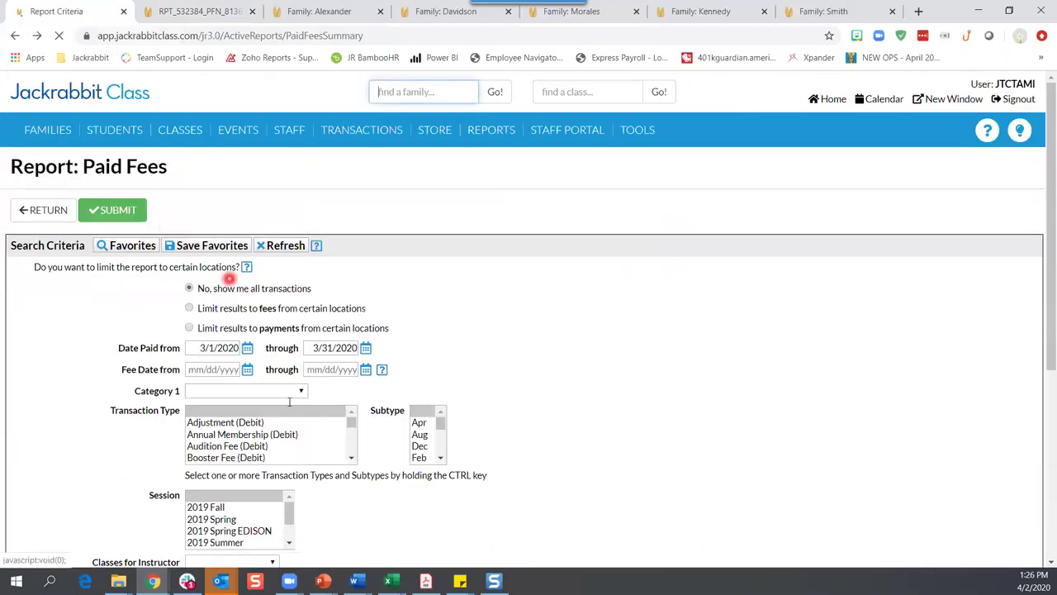
{"action": "scroll", "coordinate": [542, 401], "scroll_direction": "down", "scroll_amount": 4}
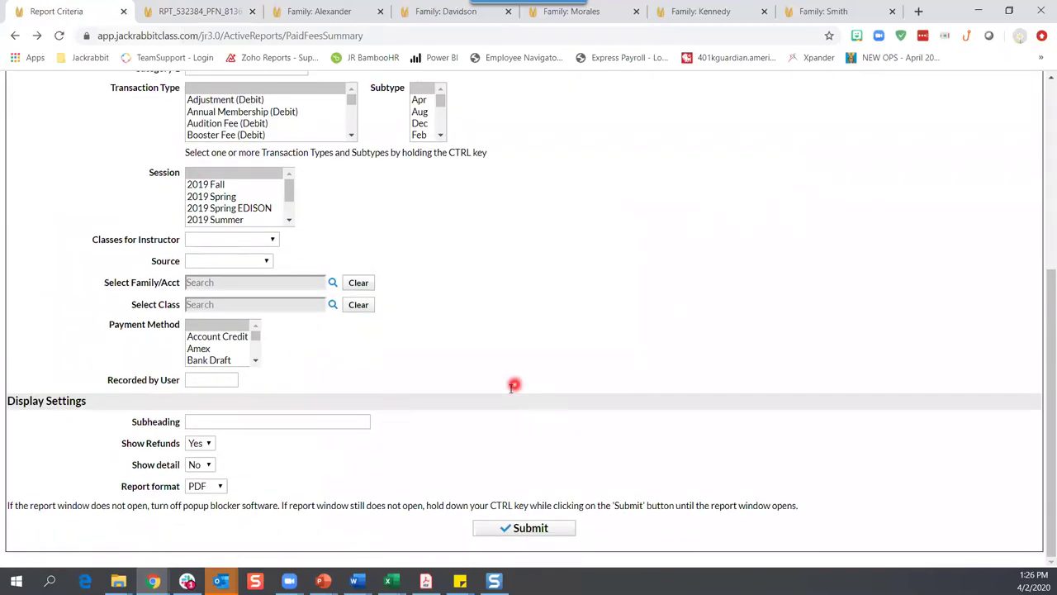
{"action": "left_click", "coordinate": [211, 467]}
{"action": "left_click", "coordinate": [198, 481]}
{"action": "left_click", "coordinate": [512, 529]}
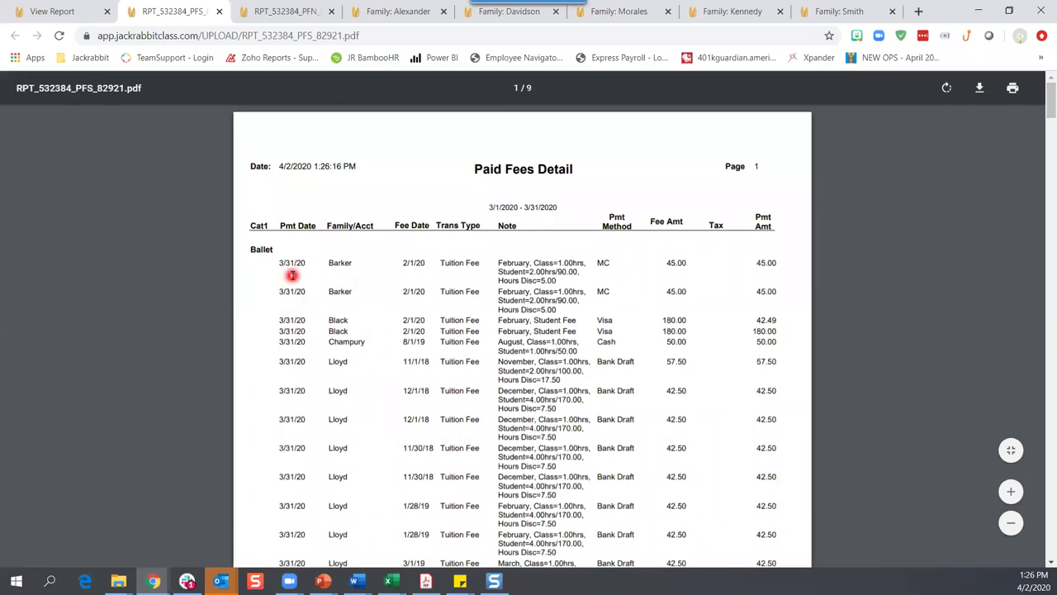
Review the March Paid Fees Detail report through its unapplied payments and total, and check a family's transactions with an unapplied credit
{"action": "scroll", "coordinate": [302, 291], "scroll_direction": "down", "scroll_amount": 1}
{"action": "scroll", "coordinate": [303, 292], "scroll_direction": "down", "scroll_amount": 5}
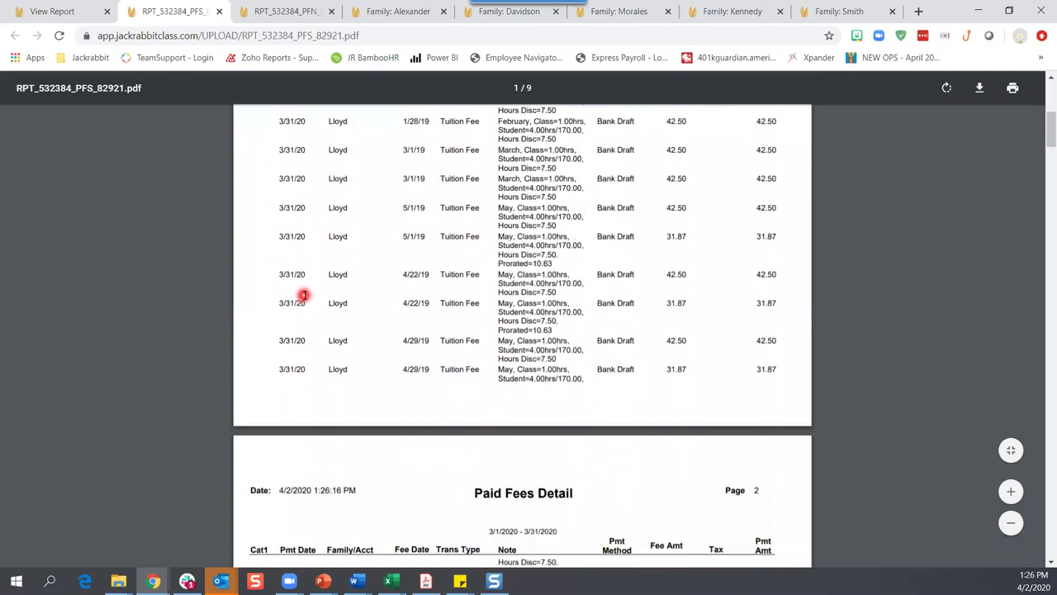
{"action": "scroll", "coordinate": [304, 295], "scroll_direction": "down", "scroll_amount": 3}
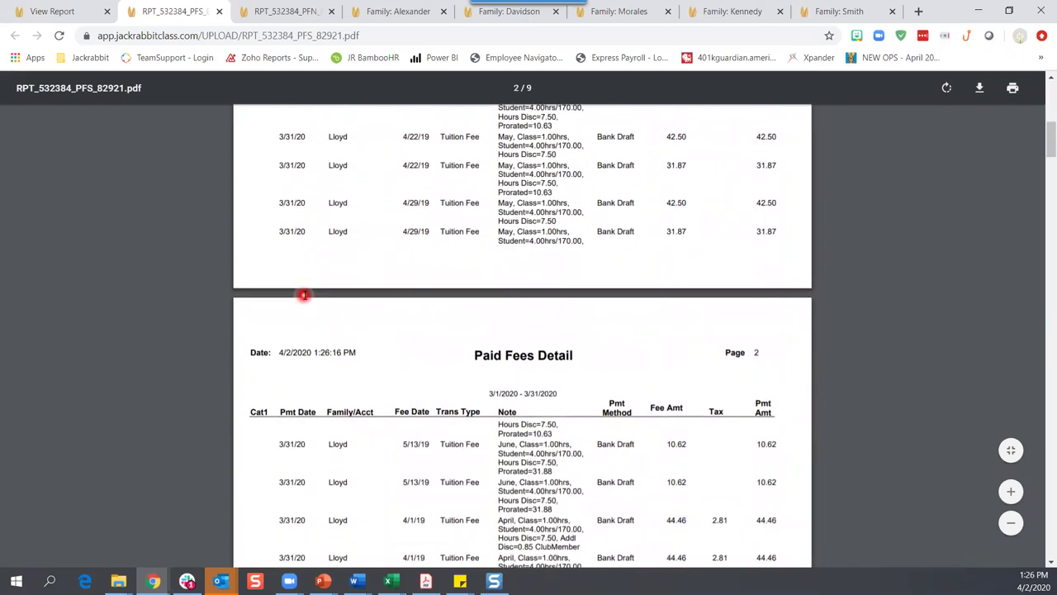
{"action": "scroll", "coordinate": [304, 294], "scroll_direction": "down", "scroll_amount": 10}
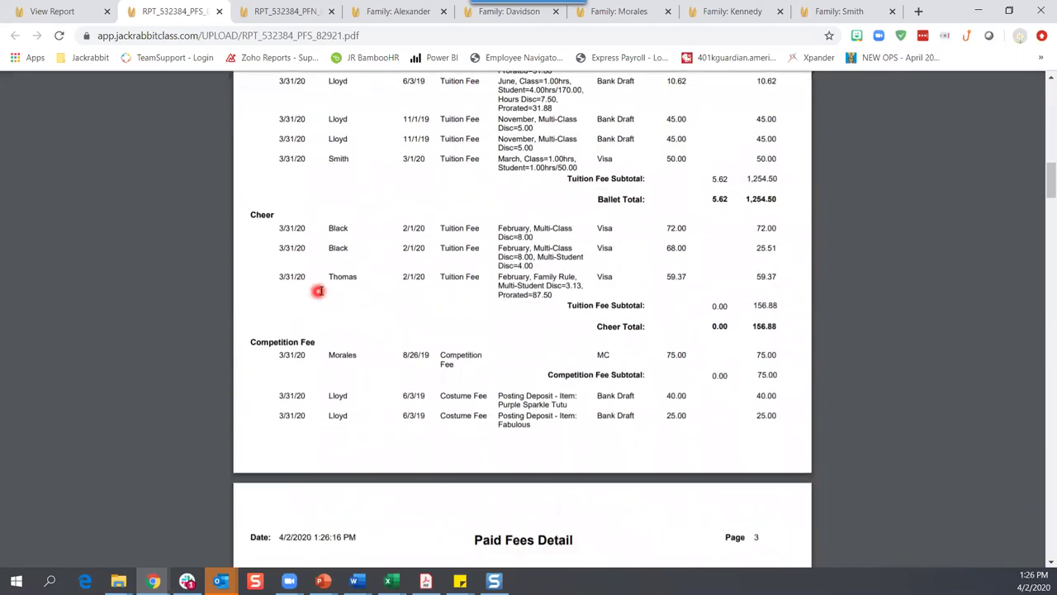
{"action": "scroll", "coordinate": [325, 290], "scroll_direction": "down", "scroll_amount": 10}
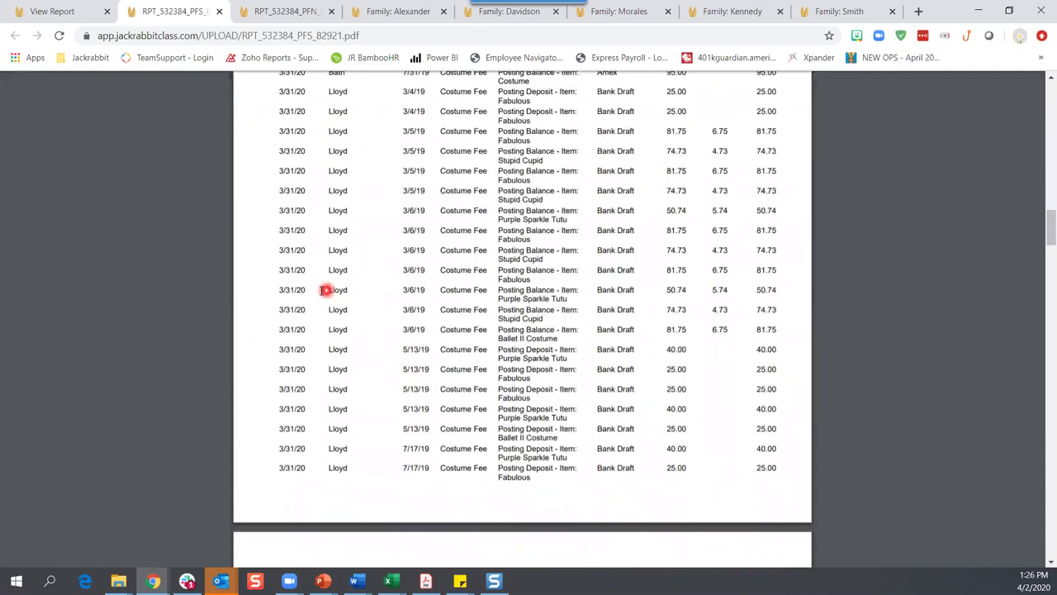
{"action": "scroll", "coordinate": [327, 291], "scroll_direction": "down", "scroll_amount": 10}
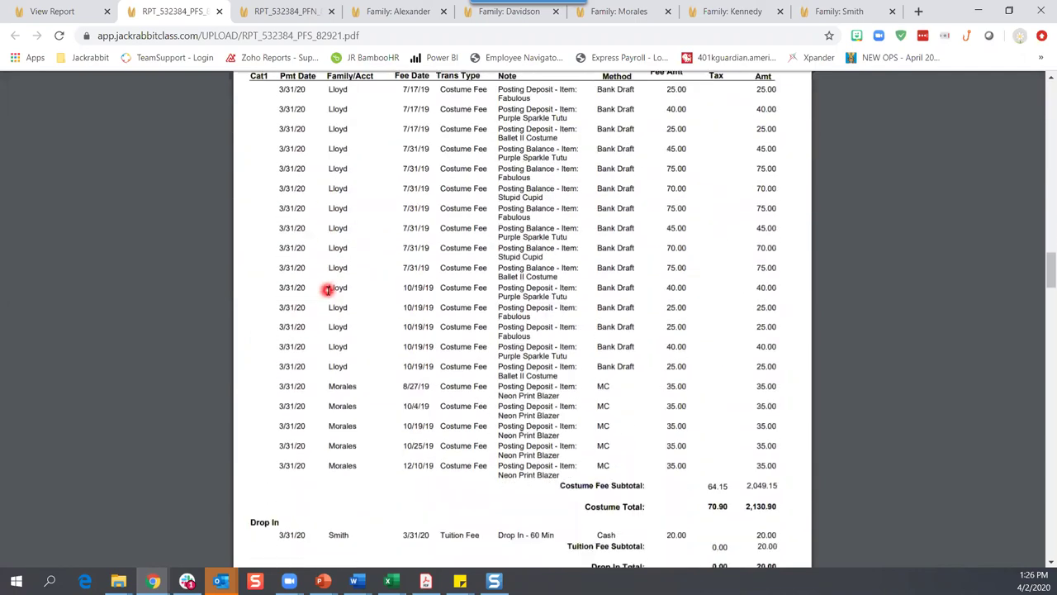
{"action": "scroll", "coordinate": [327, 290], "scroll_direction": "down", "scroll_amount": 10}
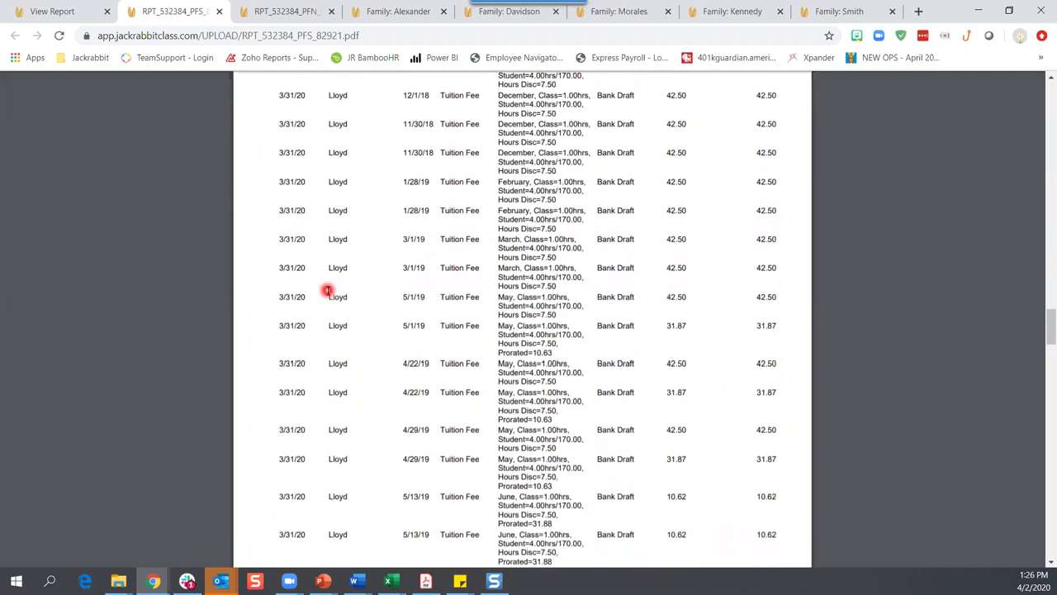
{"action": "scroll", "coordinate": [327, 291], "scroll_direction": "down", "scroll_amount": 10}
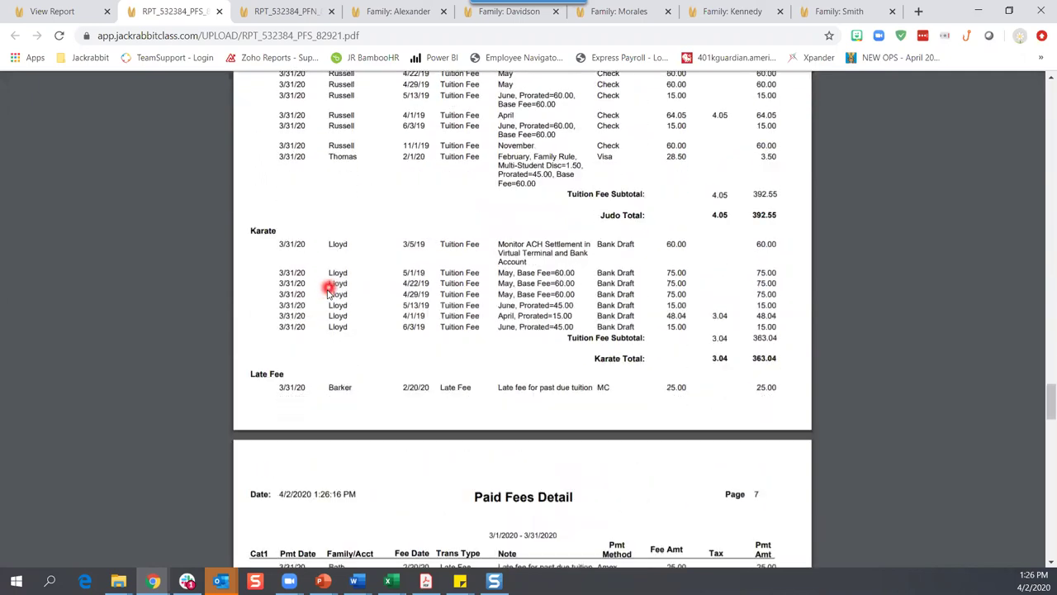
{"action": "scroll", "coordinate": [329, 290], "scroll_direction": "down", "scroll_amount": 10}
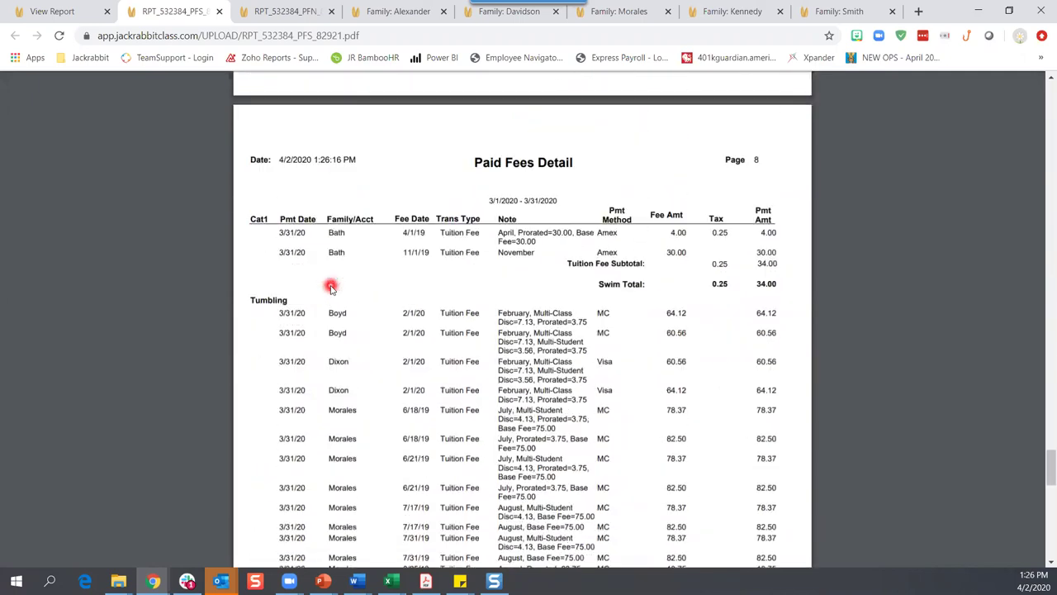
{"action": "scroll", "coordinate": [330, 285], "scroll_direction": "down", "scroll_amount": 10}
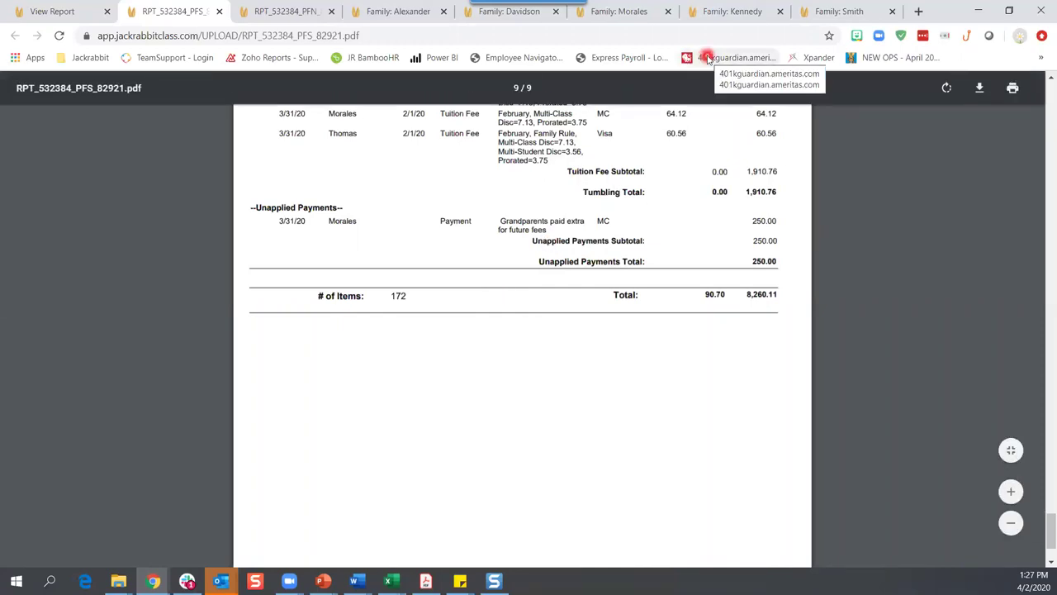
{"action": "left_click", "coordinate": [719, 11]}
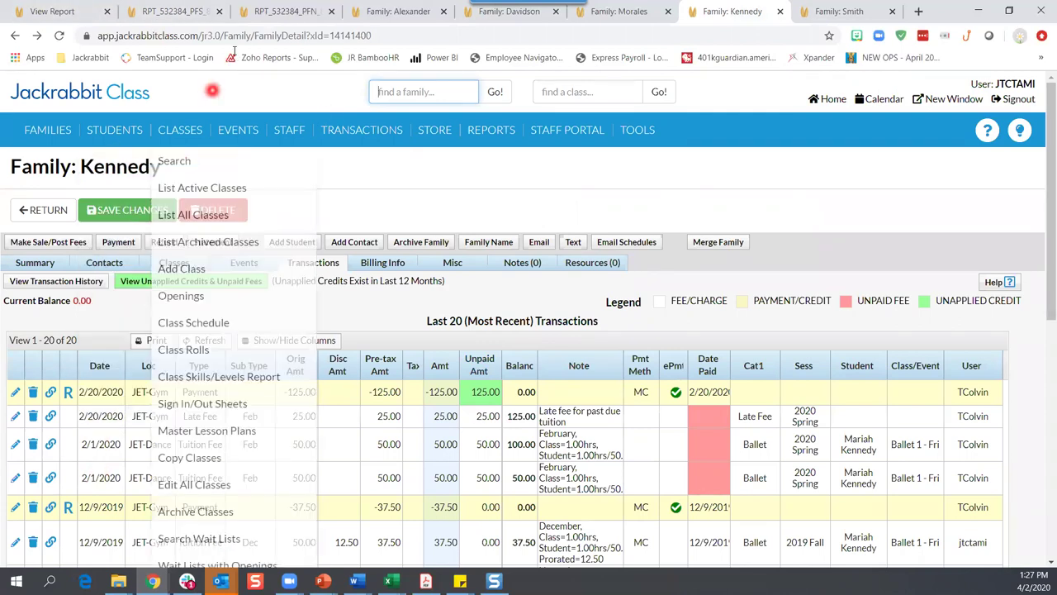
{"action": "left_click", "coordinate": [176, 12]}
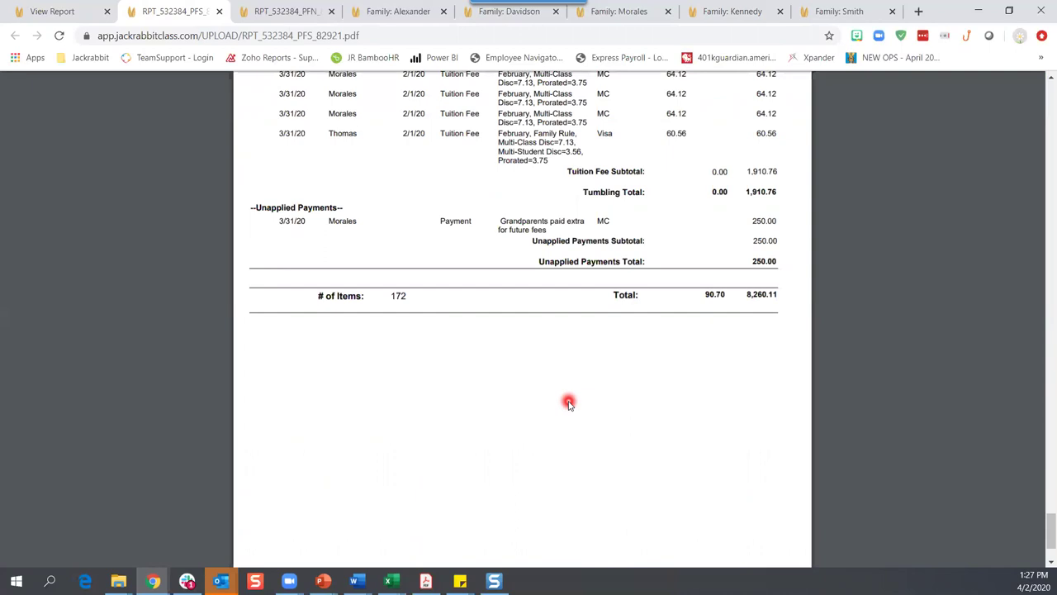
Return to the Paid Fees criteria and set the Date Paid start to 2/1/2020
{"action": "left_click", "coordinate": [56, 14]}
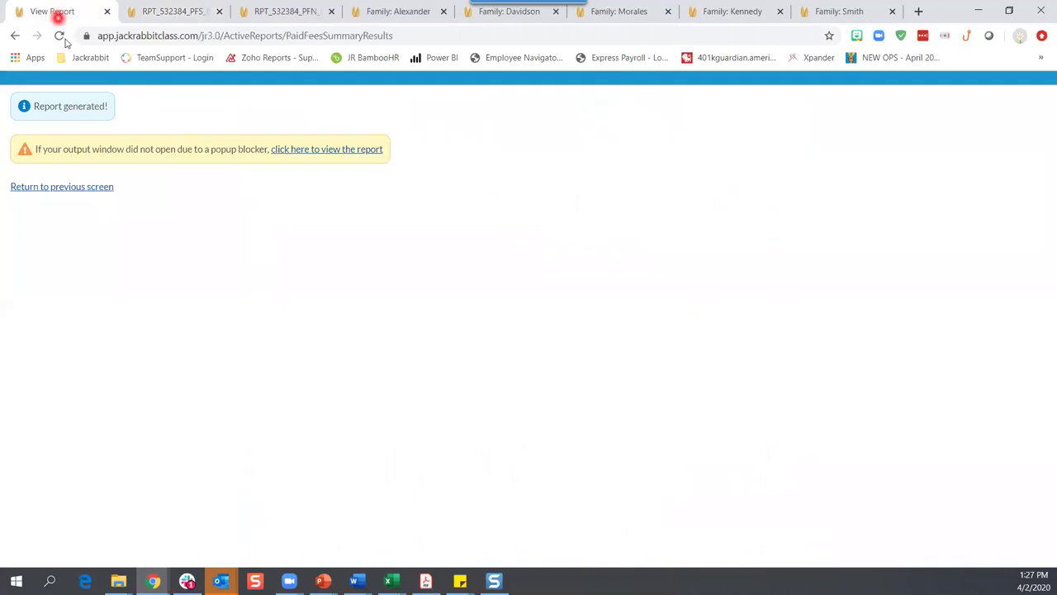
{"action": "left_click", "coordinate": [95, 188]}
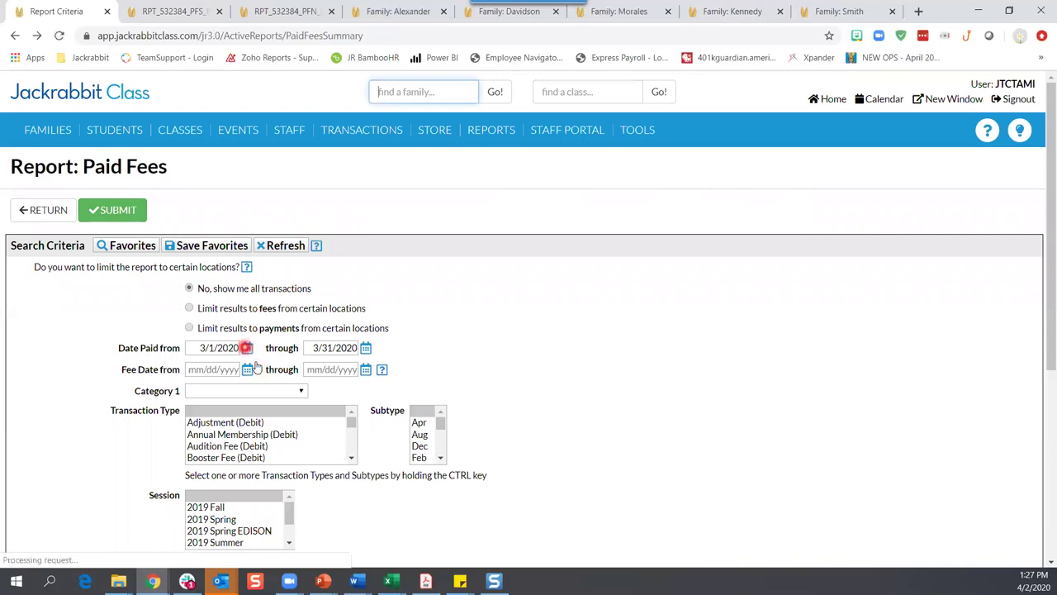
{"action": "left_click", "coordinate": [247, 348]}
{"action": "left_click", "coordinate": [210, 373]}
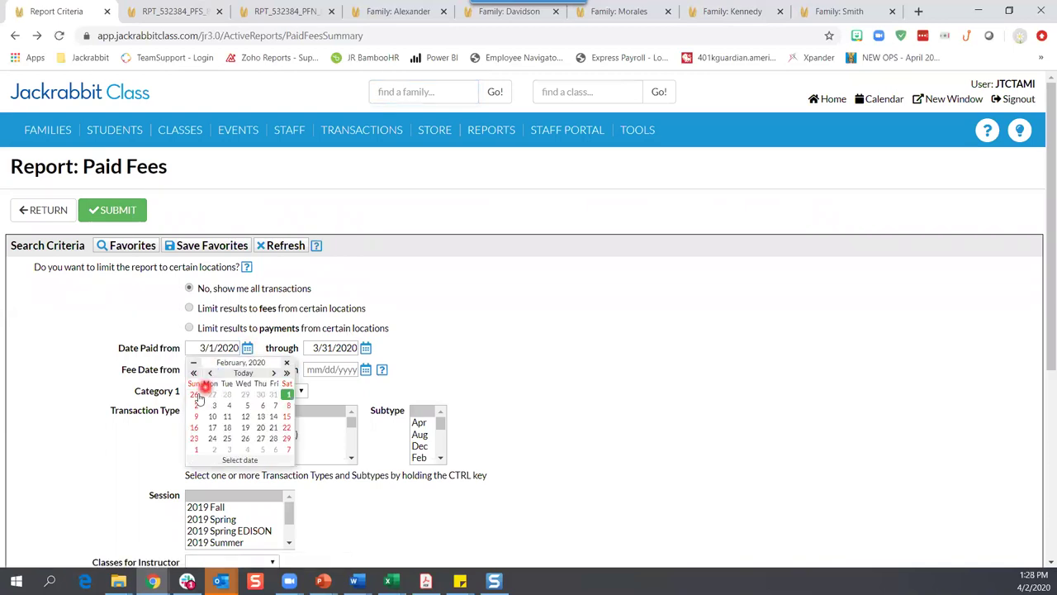
{"action": "left_click", "coordinate": [289, 395]}
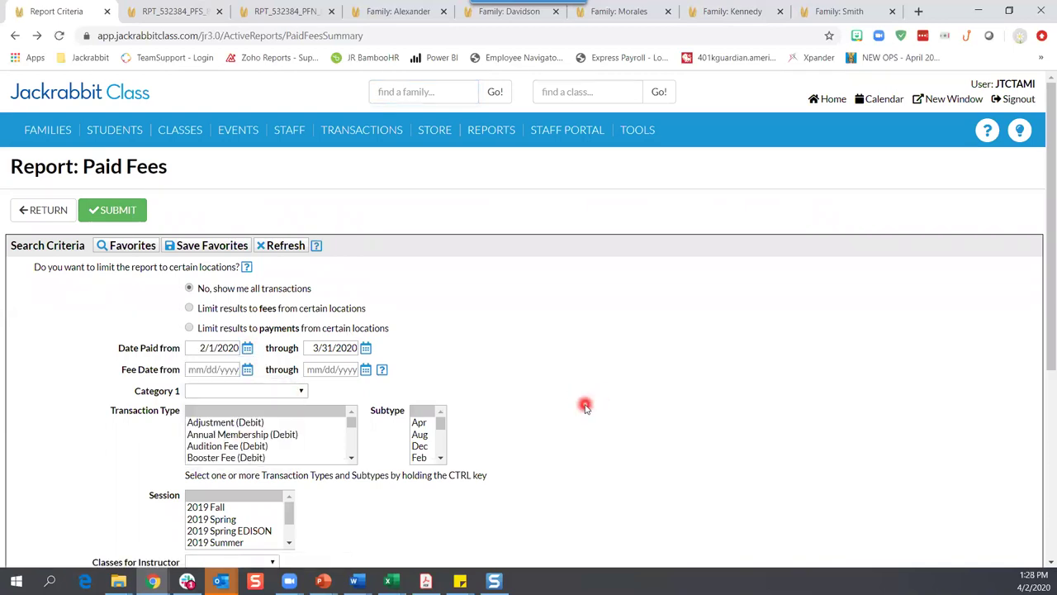
Generate the Paid Fees report with Show detail set to Yes
{"action": "scroll", "coordinate": [583, 403], "scroll_direction": "down", "scroll_amount": 3}
{"action": "scroll", "coordinate": [583, 403], "scroll_direction": "up", "scroll_amount": 1}
{"action": "scroll", "coordinate": [582, 403], "scroll_direction": "down", "scroll_amount": 3}
{"action": "scroll", "coordinate": [566, 419], "scroll_direction": "up", "scroll_amount": 1}
{"action": "scroll", "coordinate": [567, 420], "scroll_direction": "down", "scroll_amount": 2}
{"action": "left_click", "coordinate": [205, 468]}
{"action": "left_click", "coordinate": [214, 465]}
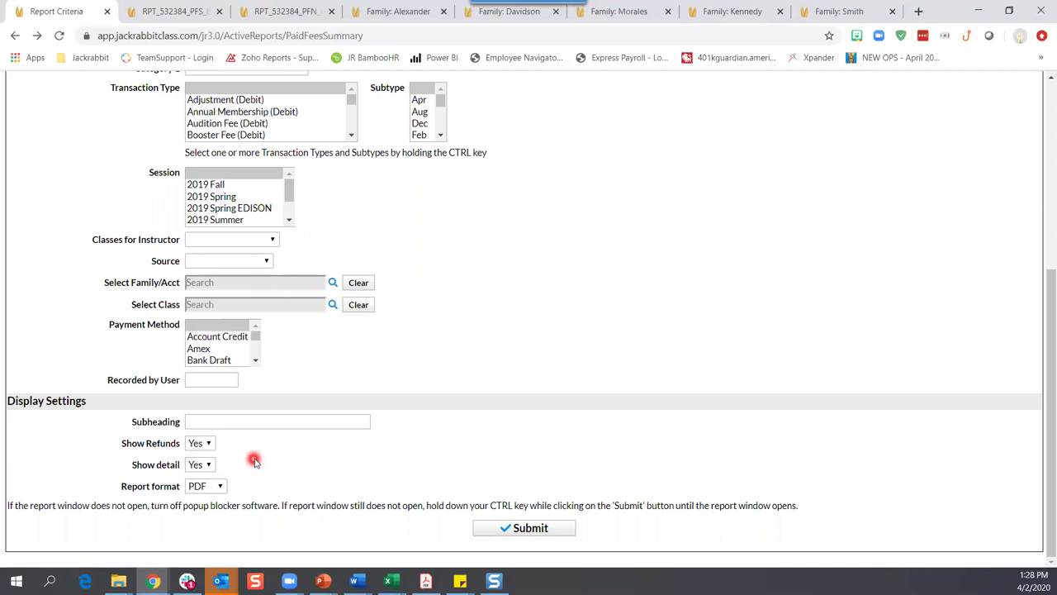
{"action": "left_click", "coordinate": [541, 532]}
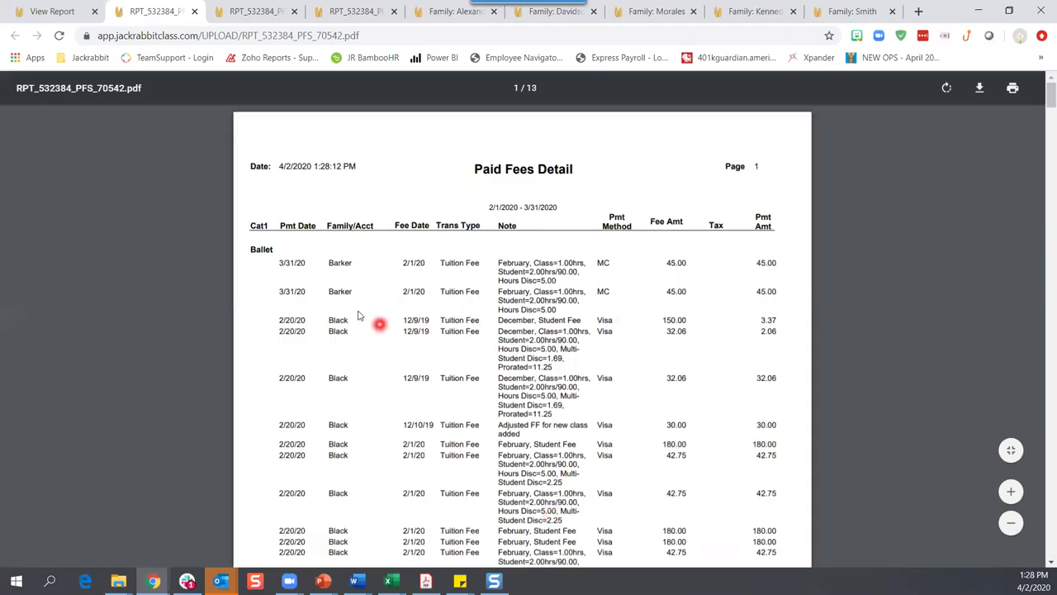
Examine the February to March Paid Fees Detail report down to its unapplied payments and final total
{"action": "scroll", "coordinate": [378, 325], "scroll_direction": "down", "scroll_amount": 1}
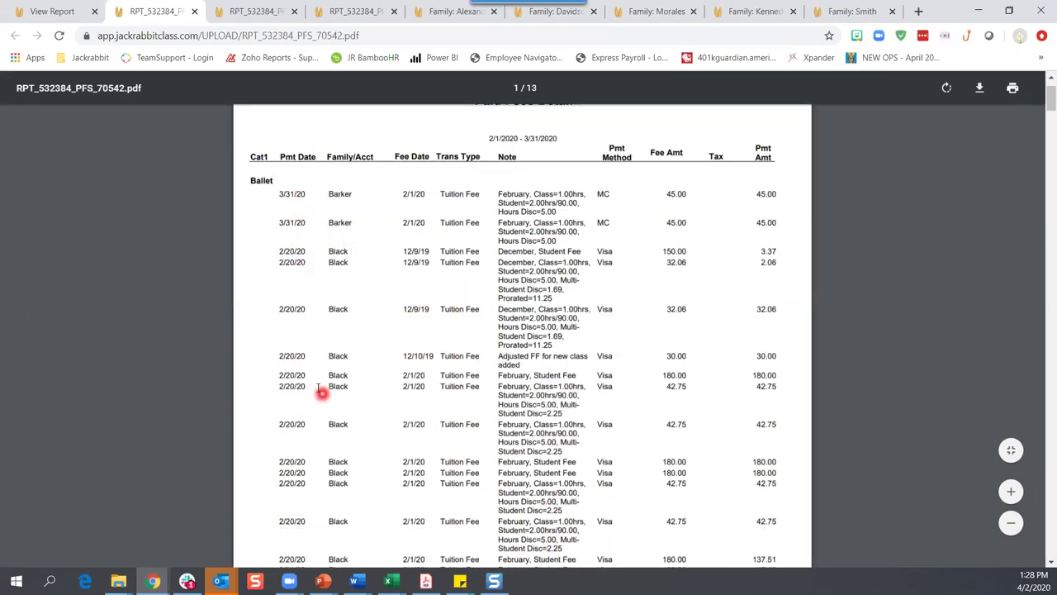
{"action": "scroll", "coordinate": [370, 363], "scroll_direction": "down", "scroll_amount": 5}
{"action": "scroll", "coordinate": [743, 363], "scroll_direction": "down", "scroll_amount": 3}
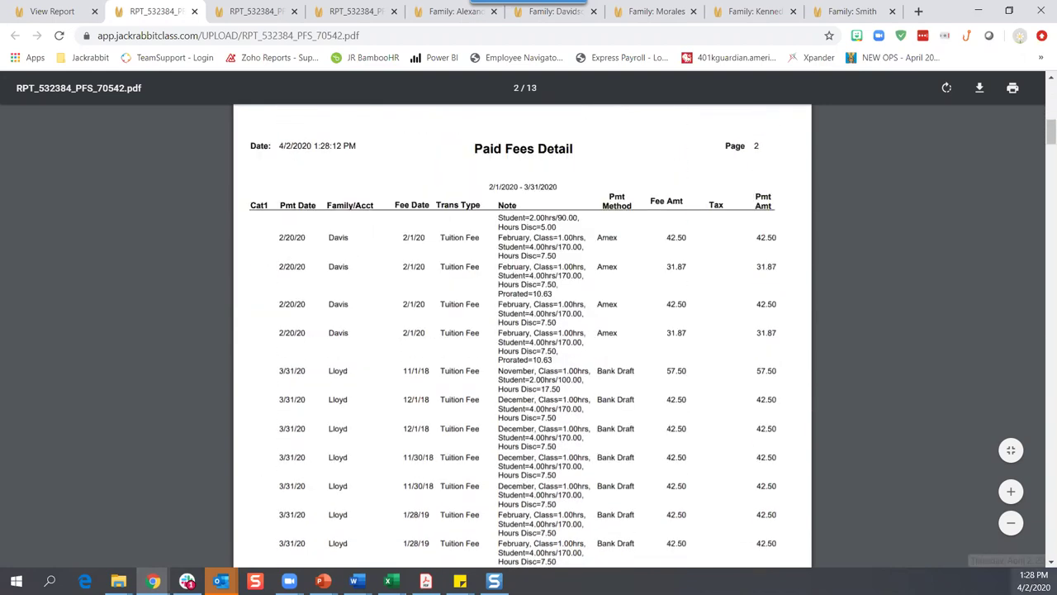
{"action": "scroll", "coordinate": [1040, 542], "scroll_direction": "down", "scroll_amount": 20}
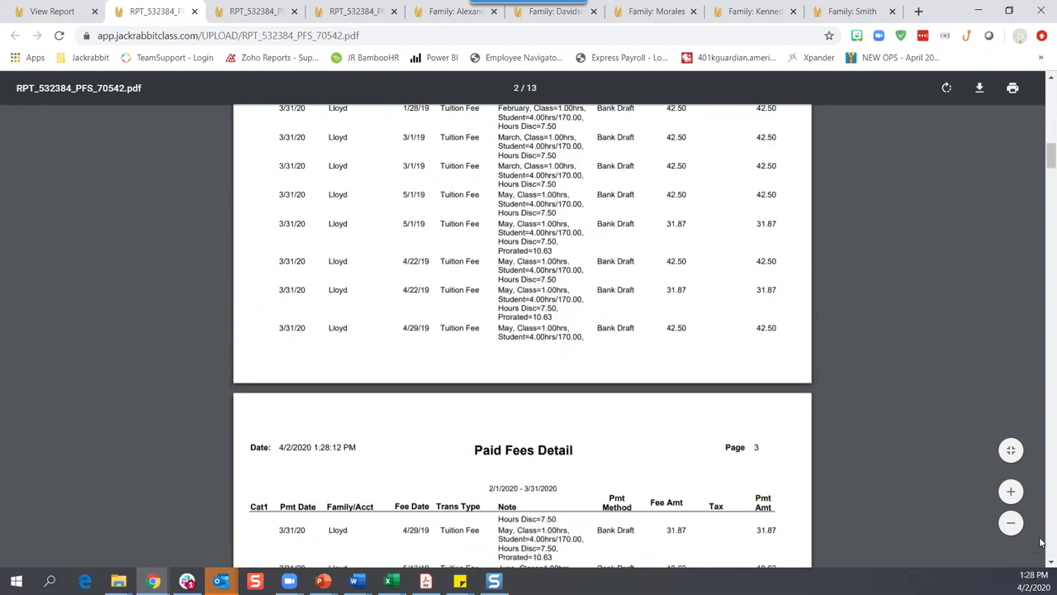
{"action": "scroll", "coordinate": [1042, 542], "scroll_direction": "down", "scroll_amount": 8}
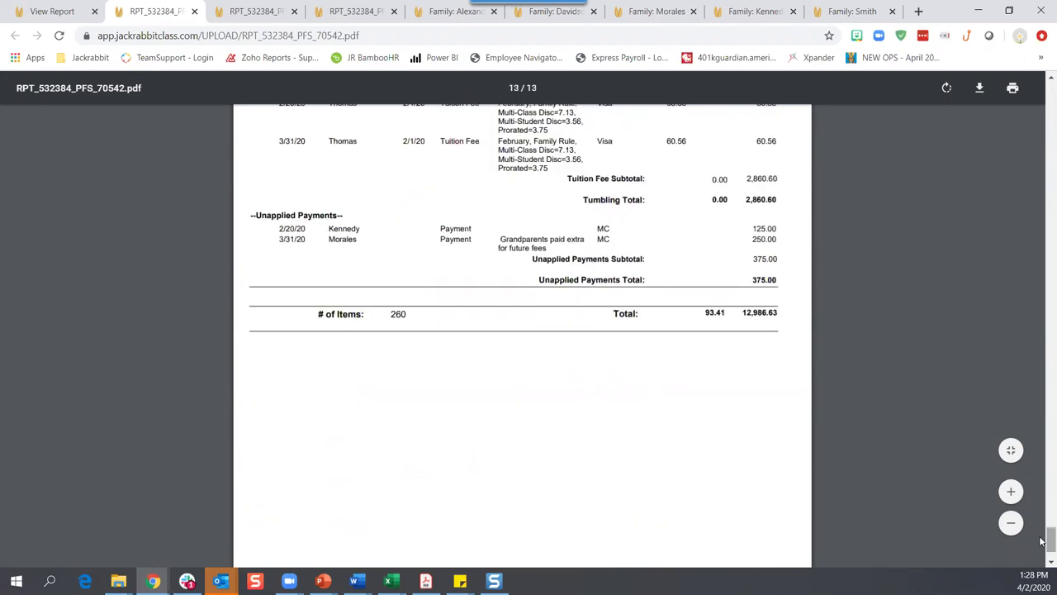
{"action": "scroll", "coordinate": [446, 330], "scroll_direction": "up", "scroll_amount": 2}
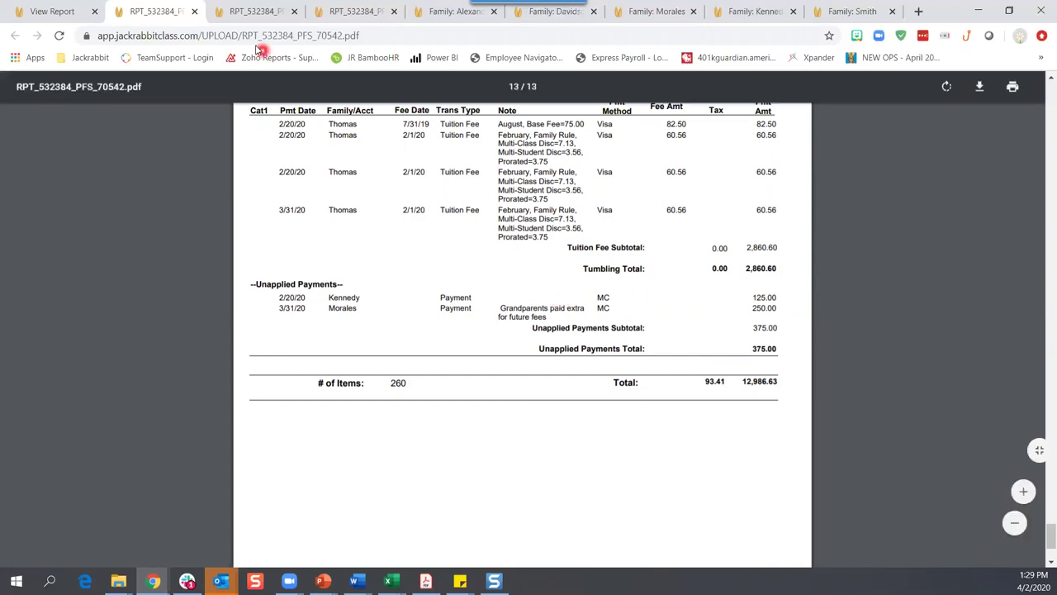
Leave the generated report and open the Search Transactions criteria page
{"action": "left_click", "coordinate": [47, 11]}
{"action": "left_click", "coordinate": [59, 187]}
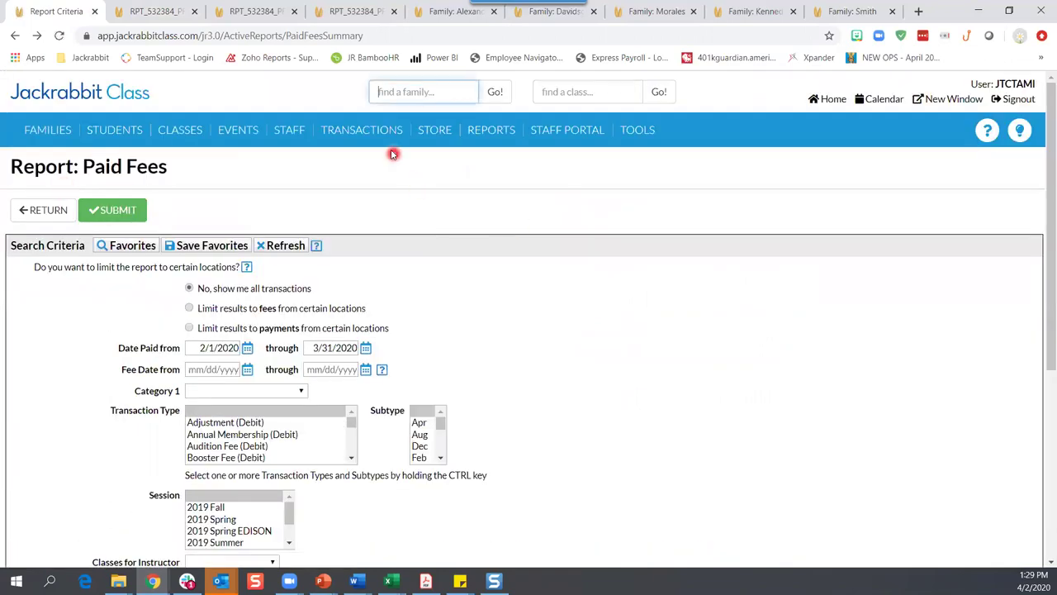
{"action": "mouse_move", "coordinate": [378, 139]}
{"action": "left_click", "coordinate": [347, 162]}
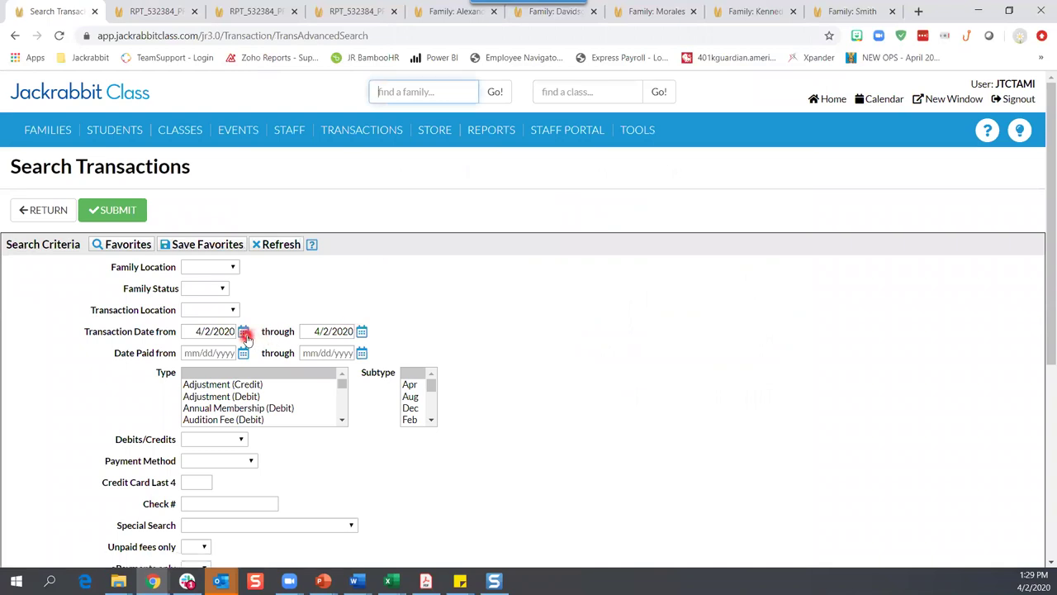
Set the transaction date range to 3/1/2020 through 3/31/2020 in the search criteria
{"action": "left_click", "coordinate": [244, 334]}
{"action": "left_click", "coordinate": [206, 356]}
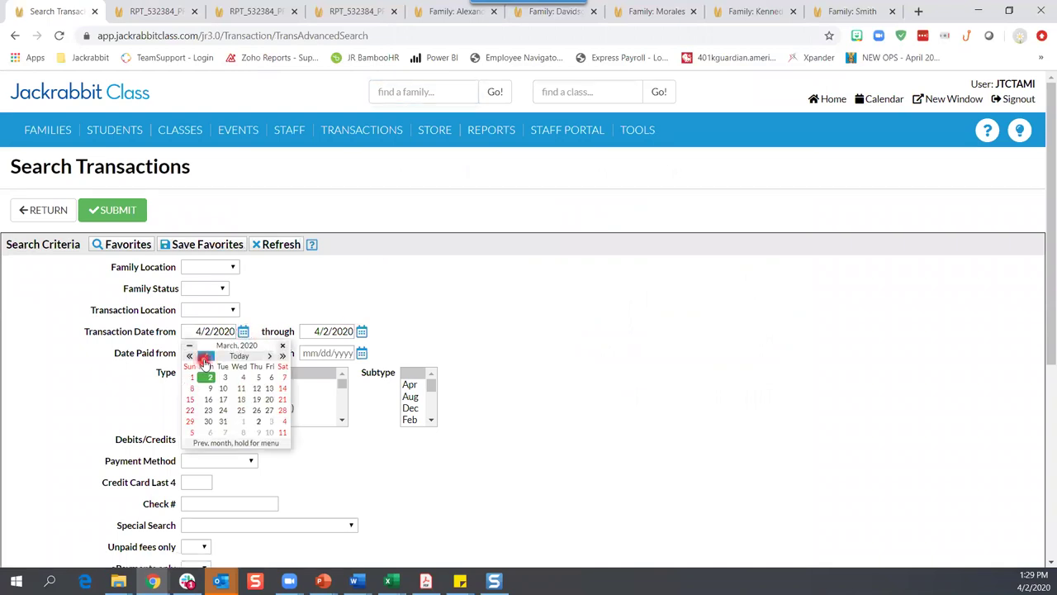
{"action": "left_click", "coordinate": [191, 378]}
{"action": "left_click", "coordinate": [361, 333]}
{"action": "left_click", "coordinate": [342, 374]}
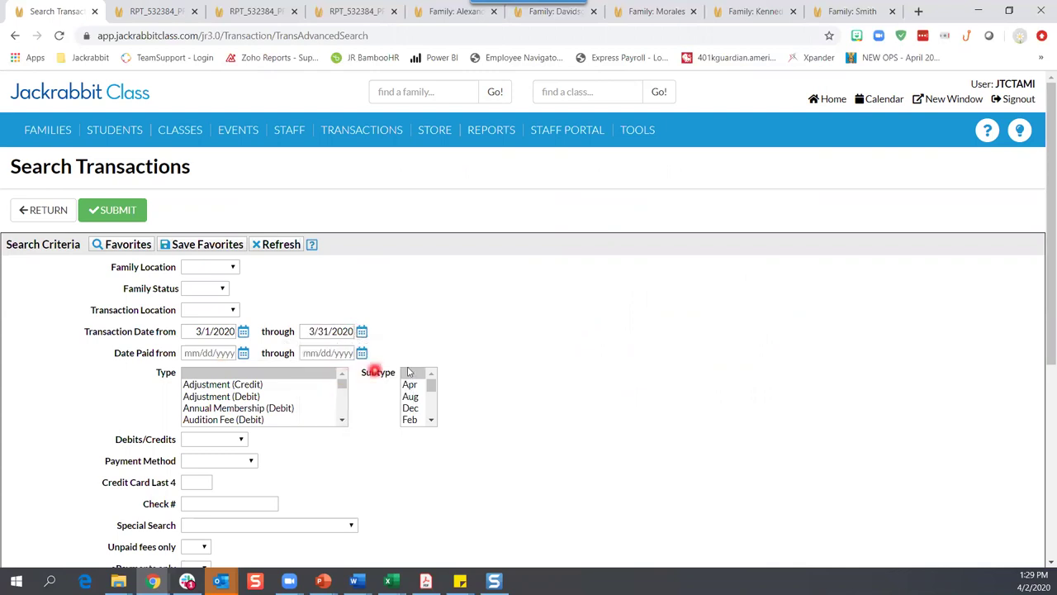
Set Special Search to All unapplied credits and unpaid fees and run the March transaction search
{"action": "scroll", "coordinate": [548, 322], "scroll_direction": "down", "scroll_amount": 2}
{"action": "scroll", "coordinate": [547, 325], "scroll_direction": "up", "scroll_amount": 1}
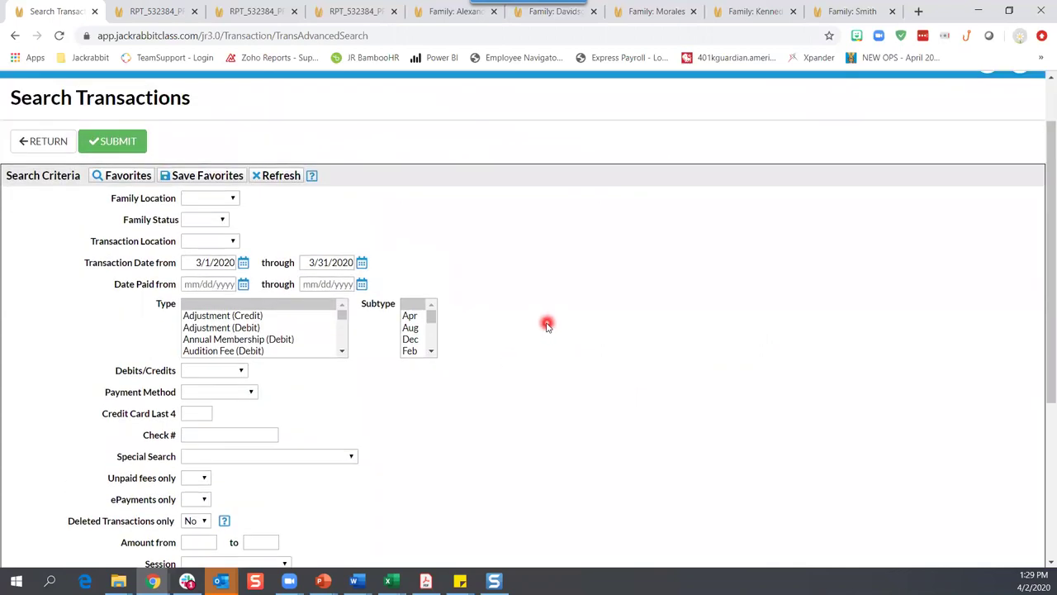
{"action": "left_click", "coordinate": [350, 459]}
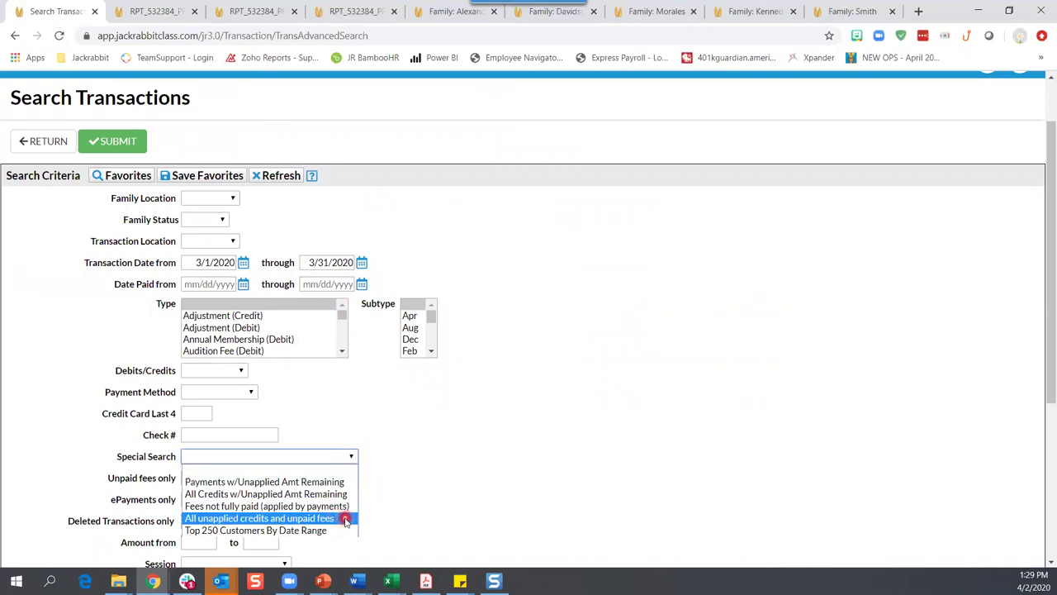
{"action": "left_click", "coordinate": [346, 521]}
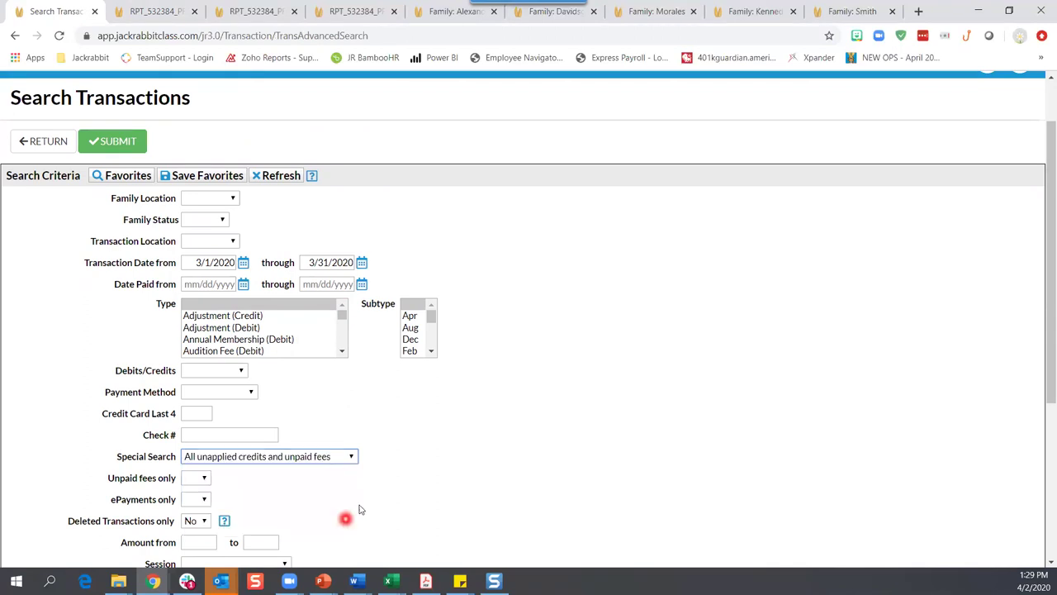
{"action": "scroll", "coordinate": [448, 443], "scroll_direction": "down", "scroll_amount": 1}
{"action": "scroll", "coordinate": [541, 410], "scroll_direction": "down", "scroll_amount": 2}
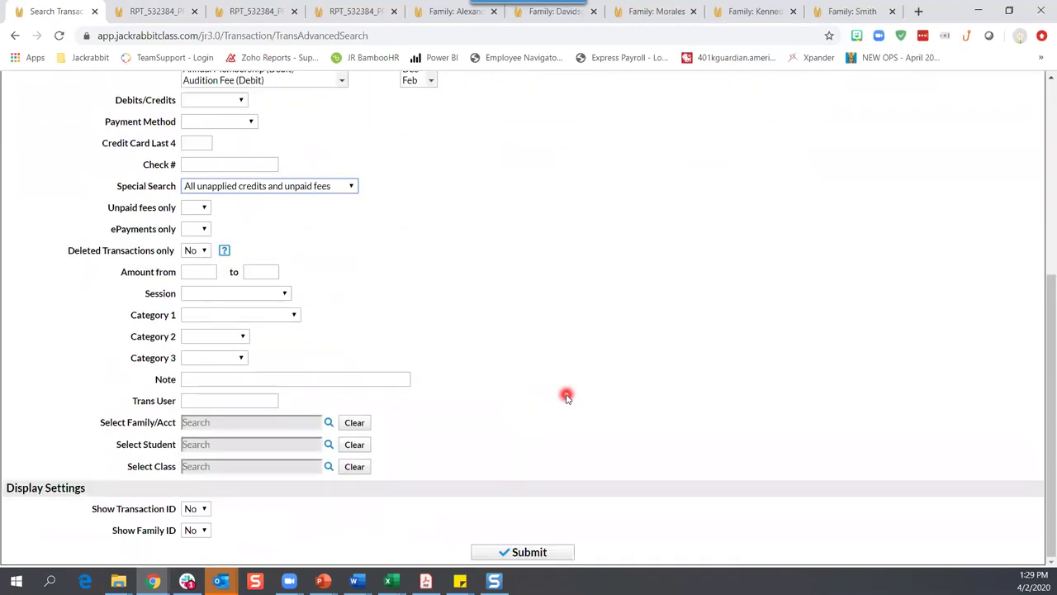
{"action": "left_click", "coordinate": [529, 552]}
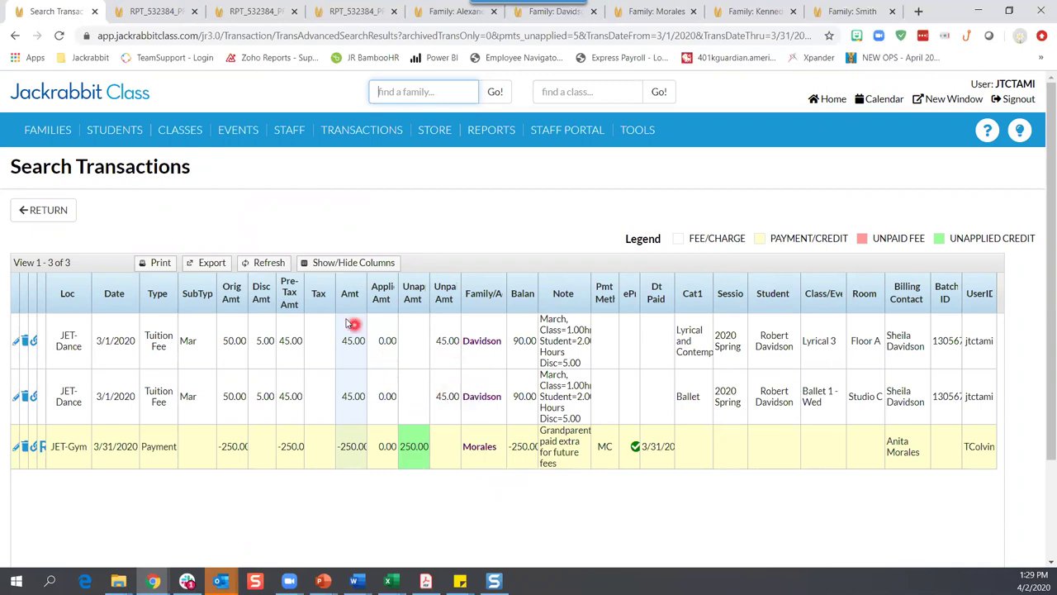
Go to the Executive Dashboard and open the 31-60 days Aged Accounts report
{"action": "mouse_move", "coordinate": [108, 128]}
{"action": "left_click", "coordinate": [93, 99]}
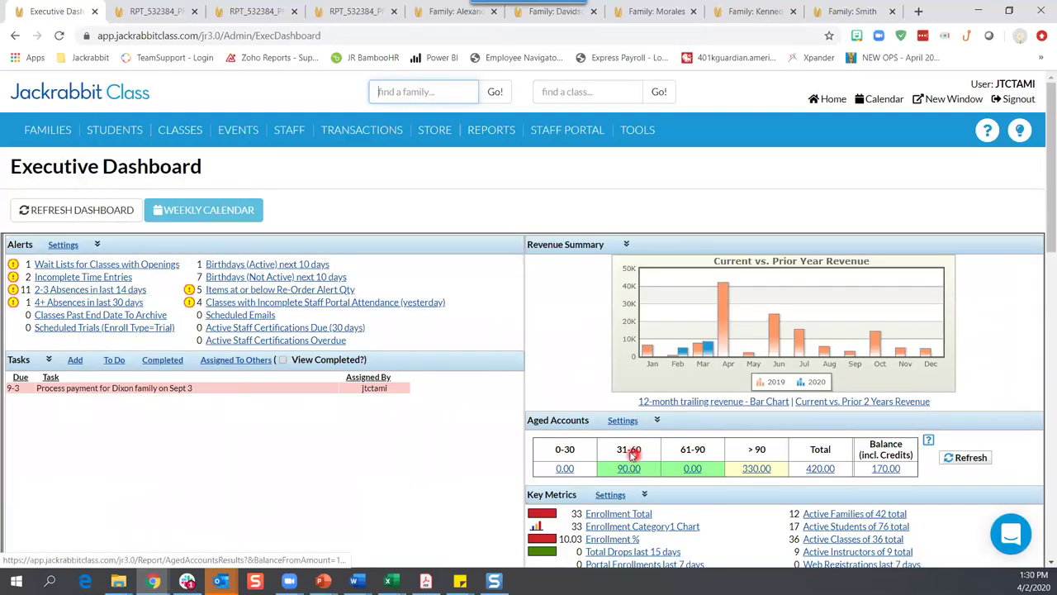
{"action": "left_click", "coordinate": [629, 469]}
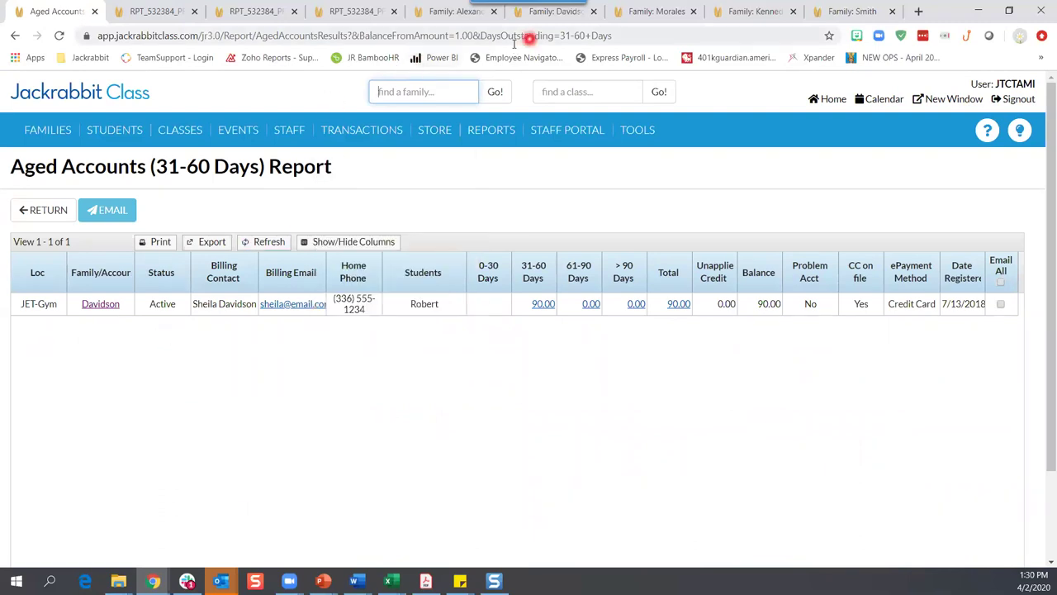
Check the listed family's transactions and the Paid Fees report total, then return to the Aged Accounts report
{"action": "left_click", "coordinate": [536, 18]}
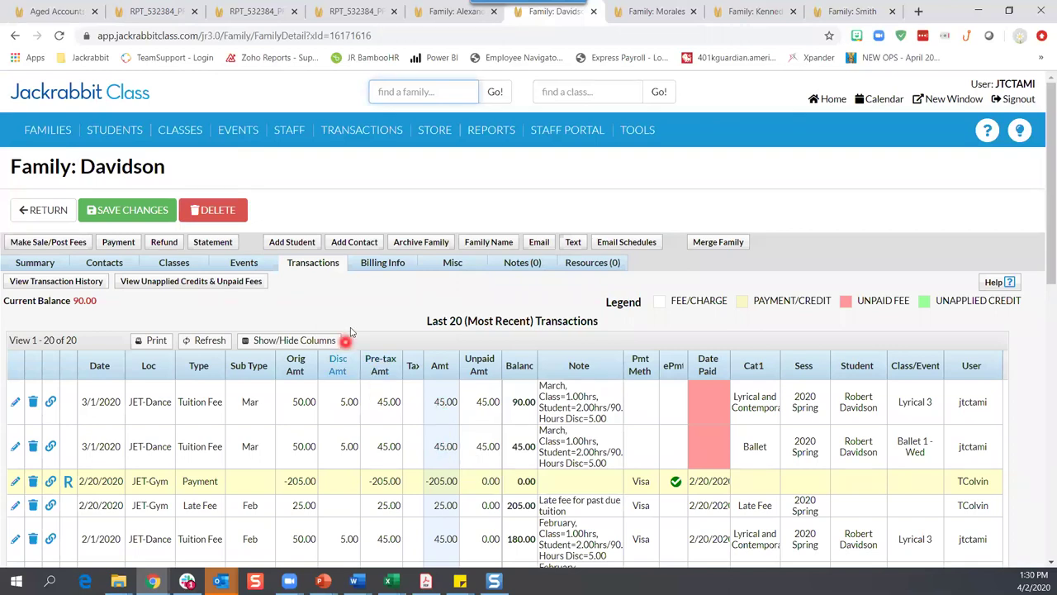
{"action": "left_click", "coordinate": [159, 12]}
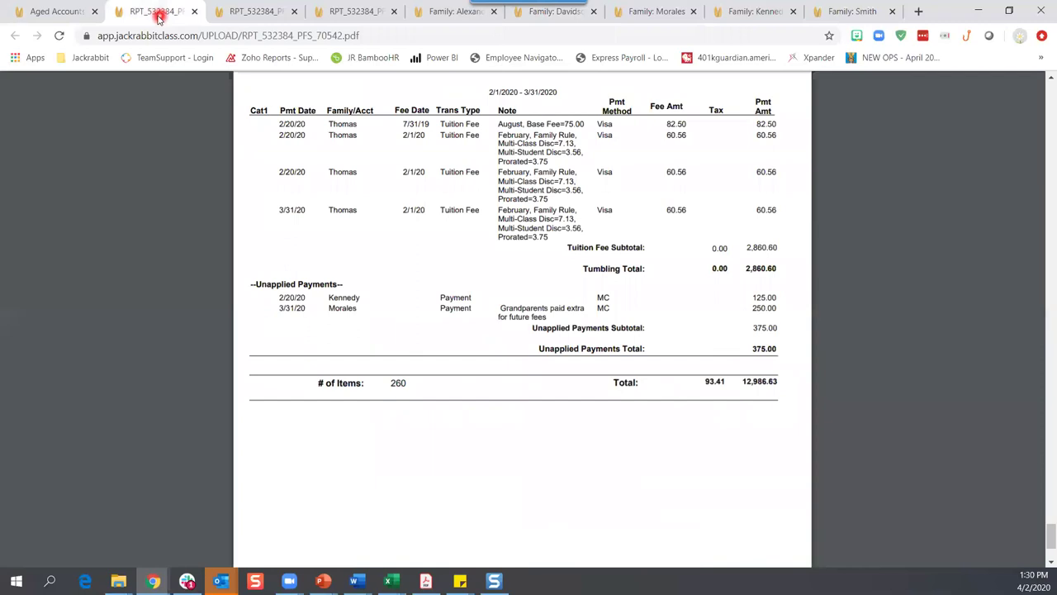
{"action": "left_click", "coordinate": [56, 12]}
{"action": "mouse_move", "coordinate": [48, 130]}
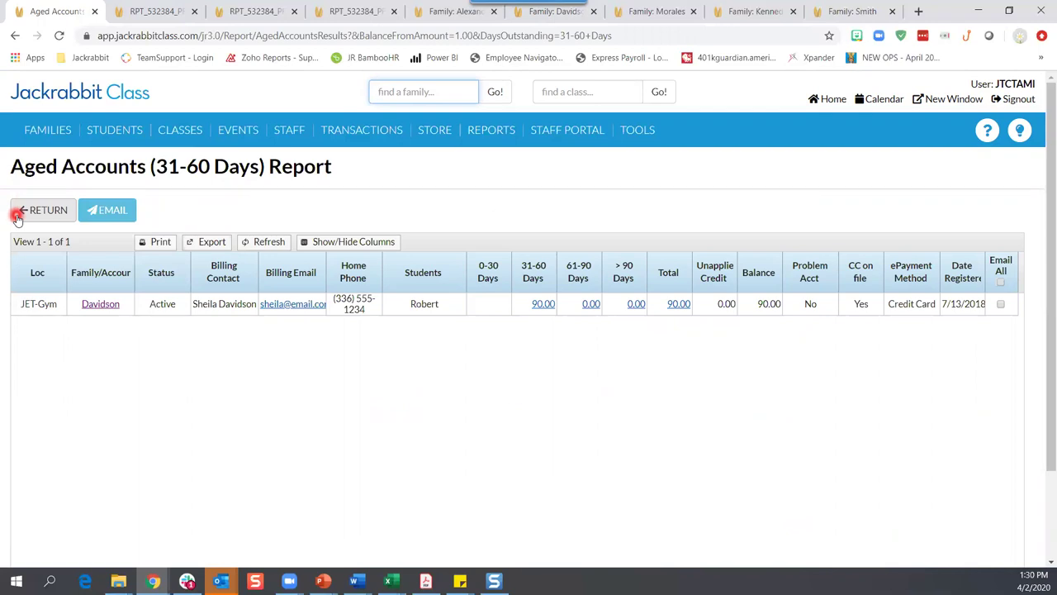
Open a new transaction search and set its transaction date range to 2/1/2020 through 3/31/2020
{"action": "mouse_move", "coordinate": [365, 139]}
{"action": "left_click", "coordinate": [357, 163]}
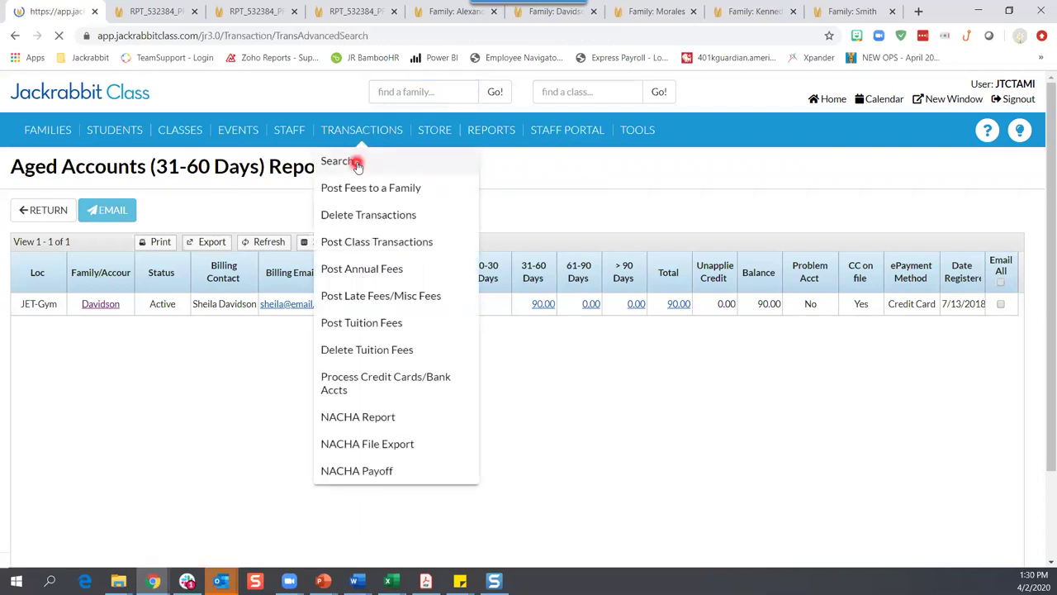
{"action": "left_click", "coordinate": [242, 331]}
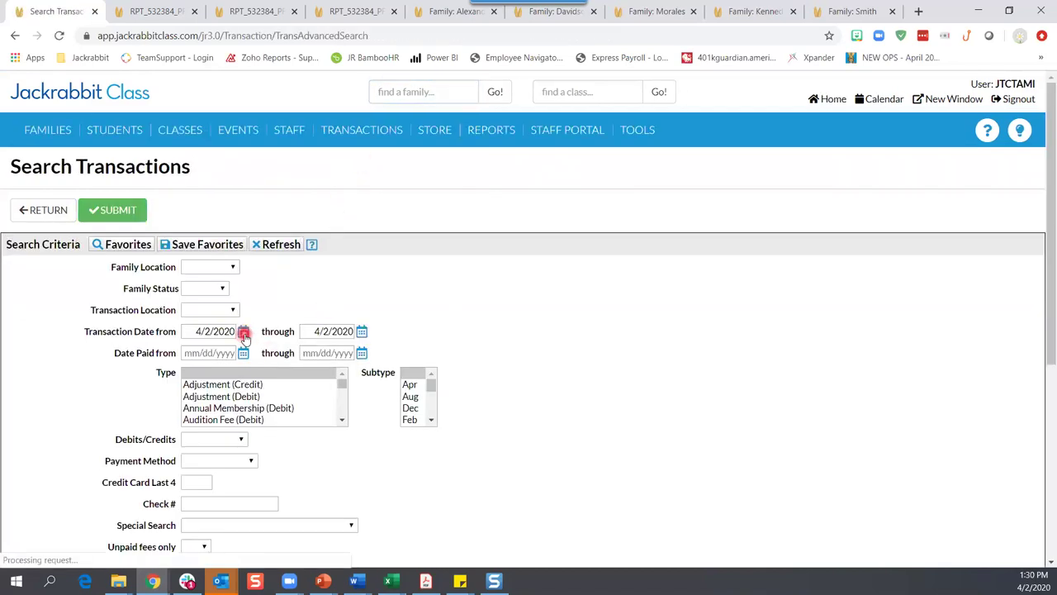
{"action": "left_click", "coordinate": [205, 356]}
{"action": "left_click", "coordinate": [205, 357]}
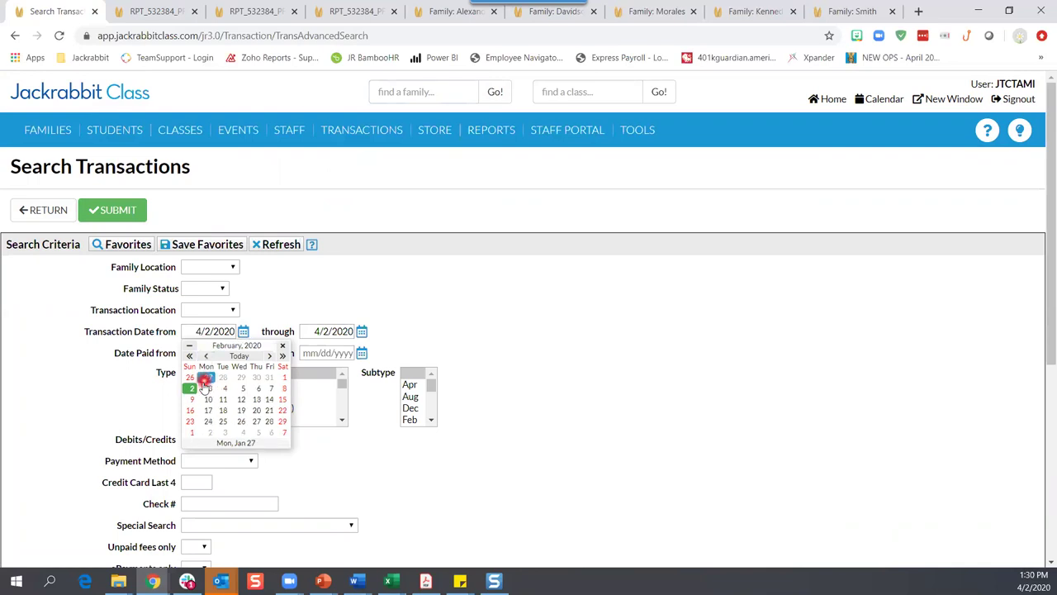
{"action": "left_click", "coordinate": [283, 383]}
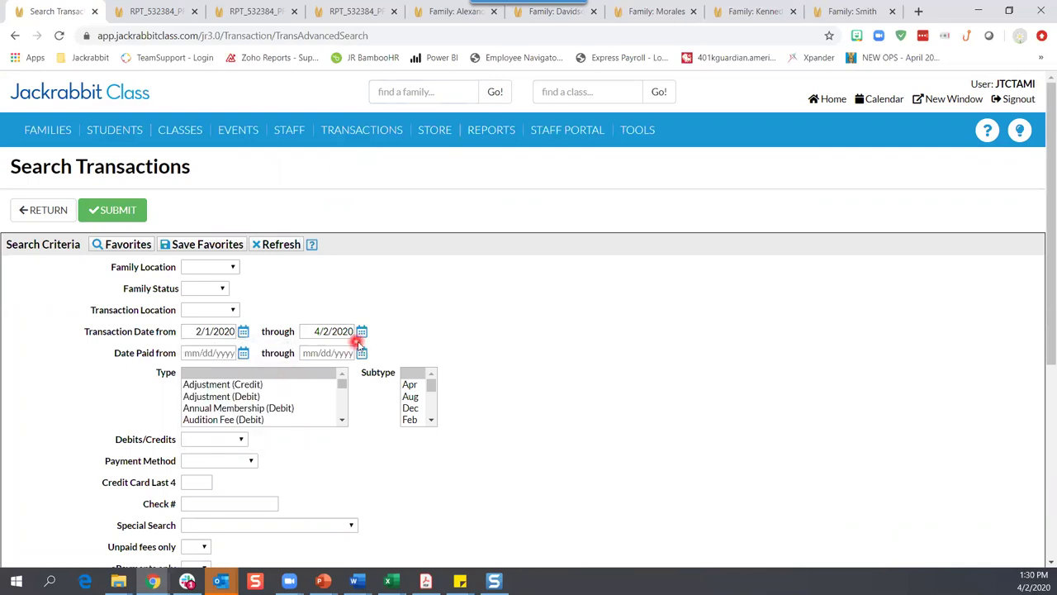
{"action": "left_click", "coordinate": [361, 332]}
{"action": "left_click", "coordinate": [357, 388]}
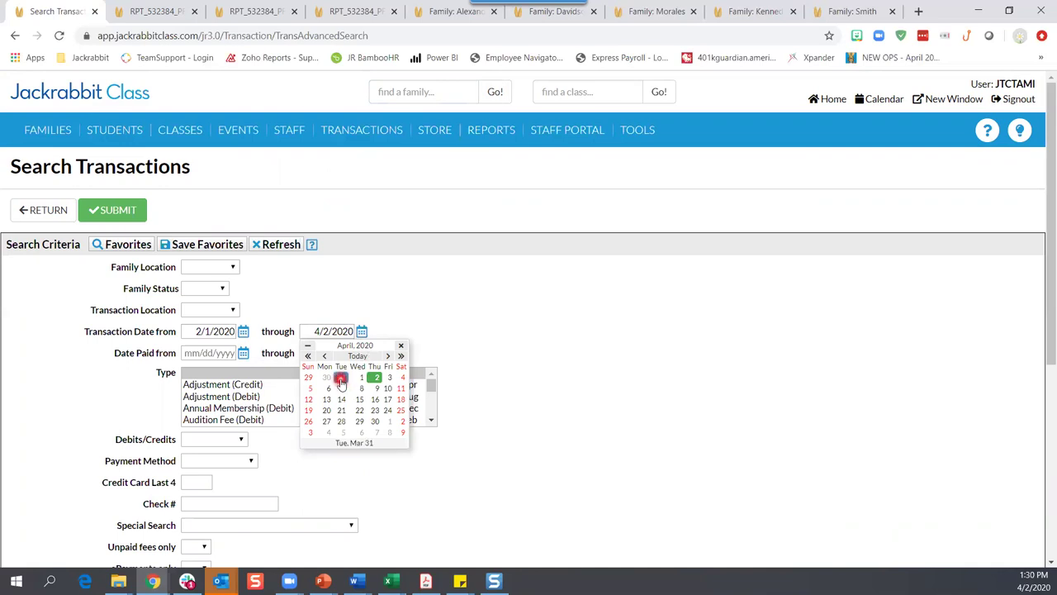
{"action": "left_click", "coordinate": [341, 382]}
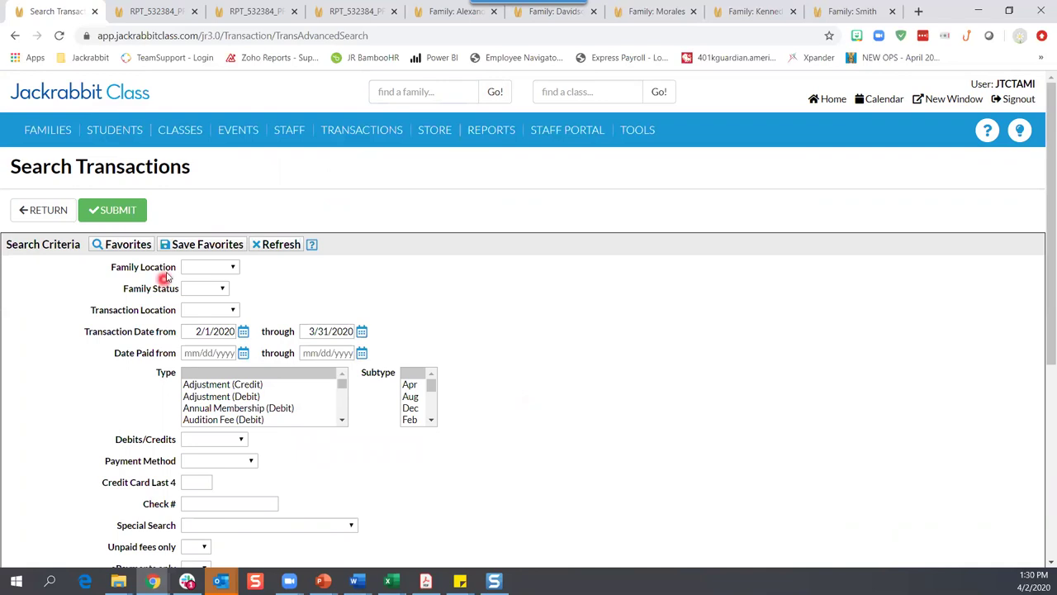
Run the February to March search for All unapplied credits and unpaid fees and view the results down to the totals
{"action": "scroll", "coordinate": [330, 413], "scroll_direction": "down", "scroll_amount": 1}
{"action": "left_click", "coordinate": [353, 457]}
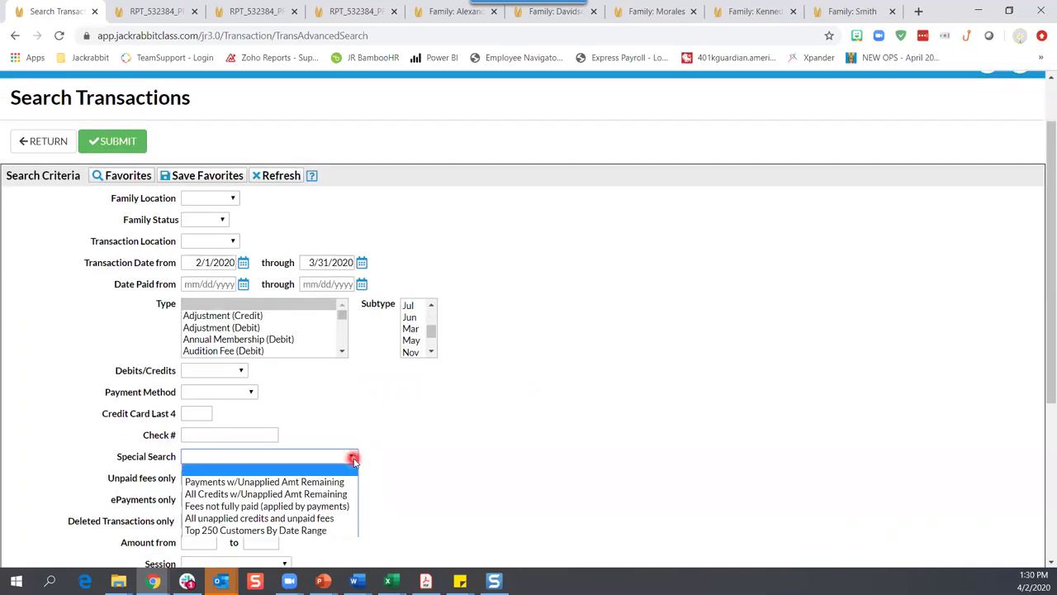
{"action": "left_click", "coordinate": [348, 517]}
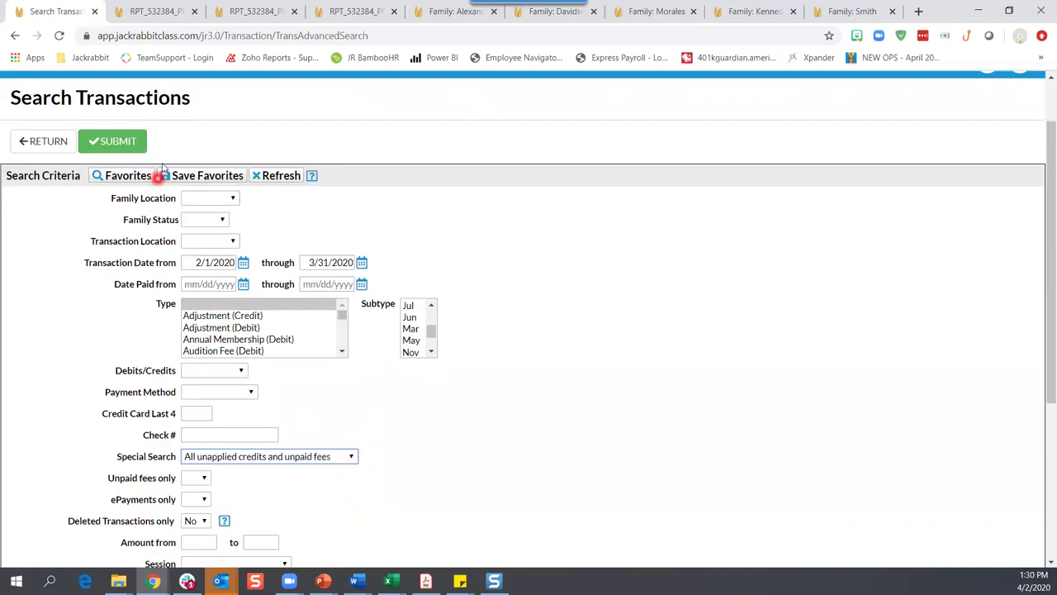
{"action": "left_click", "coordinate": [118, 140]}
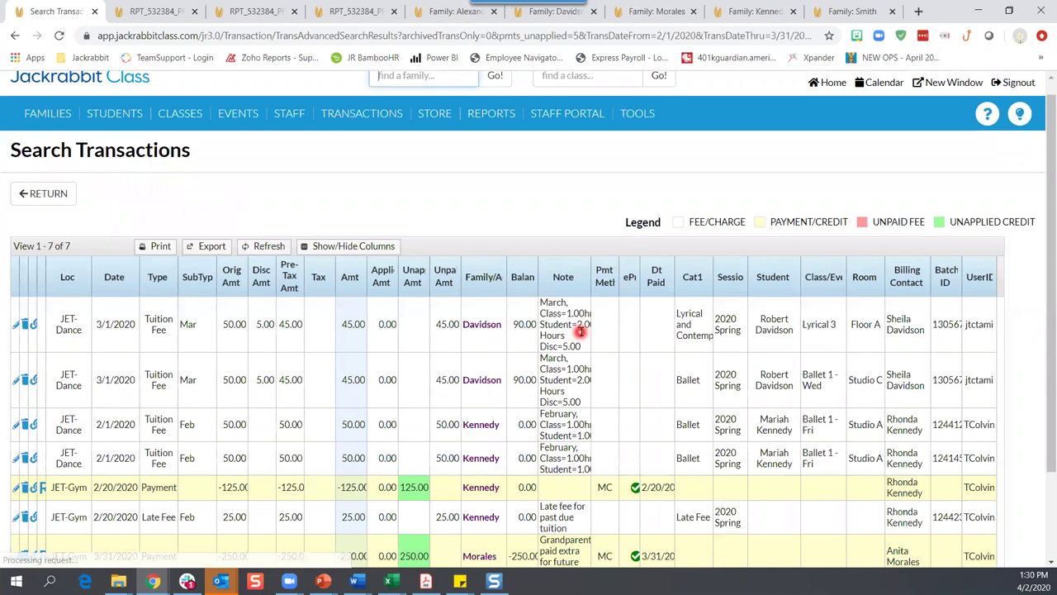
{"action": "scroll", "coordinate": [498, 323], "scroll_direction": "down", "scroll_amount": 2}
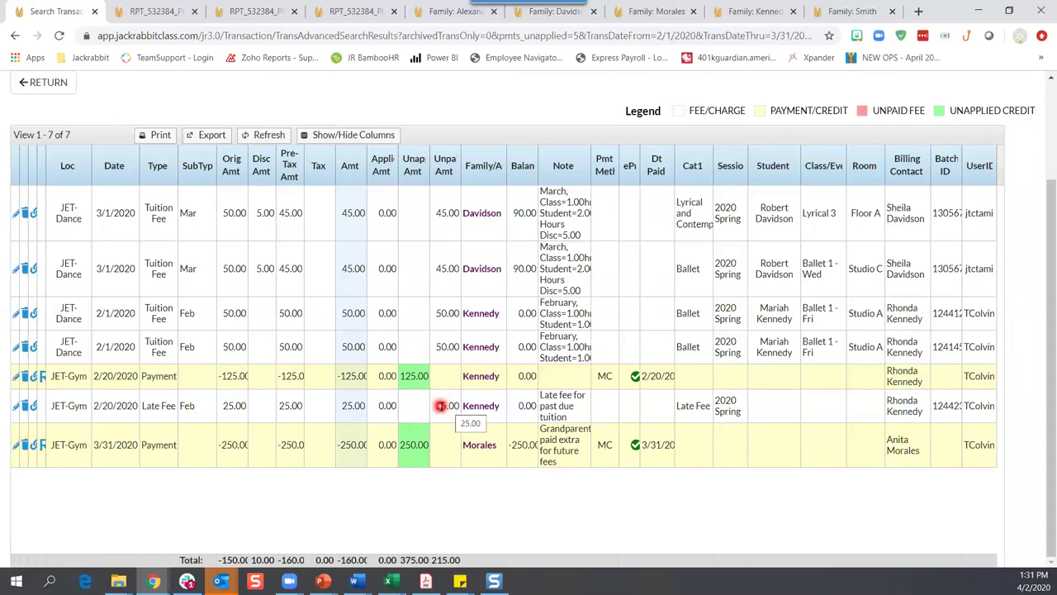
Reapply the unapplied 2/20/2020 payment to the family's oldest fees first and save it
{"action": "left_click", "coordinate": [15, 378]}
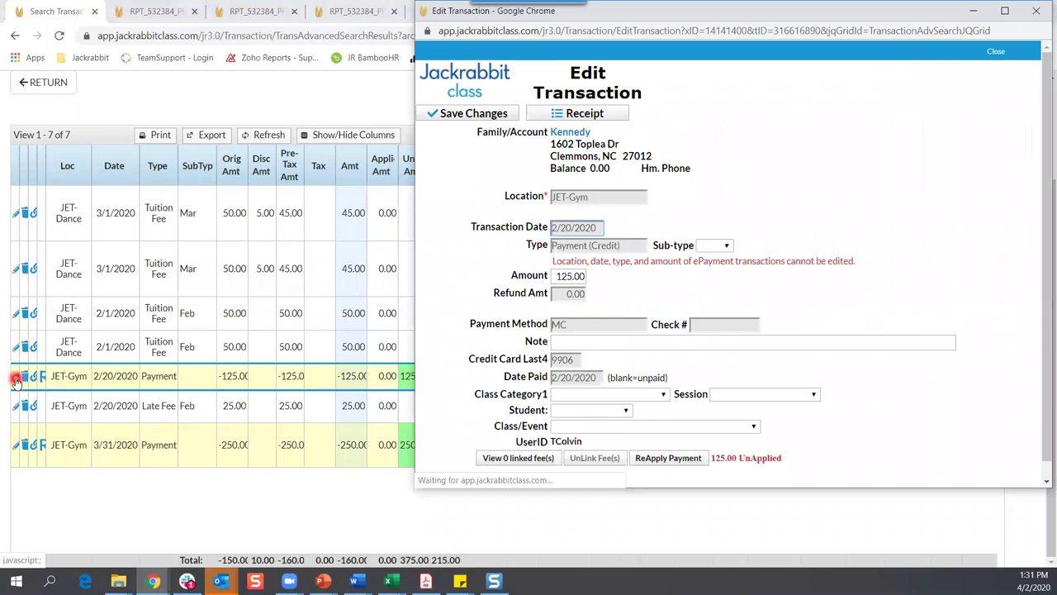
{"action": "left_click", "coordinate": [666, 459]}
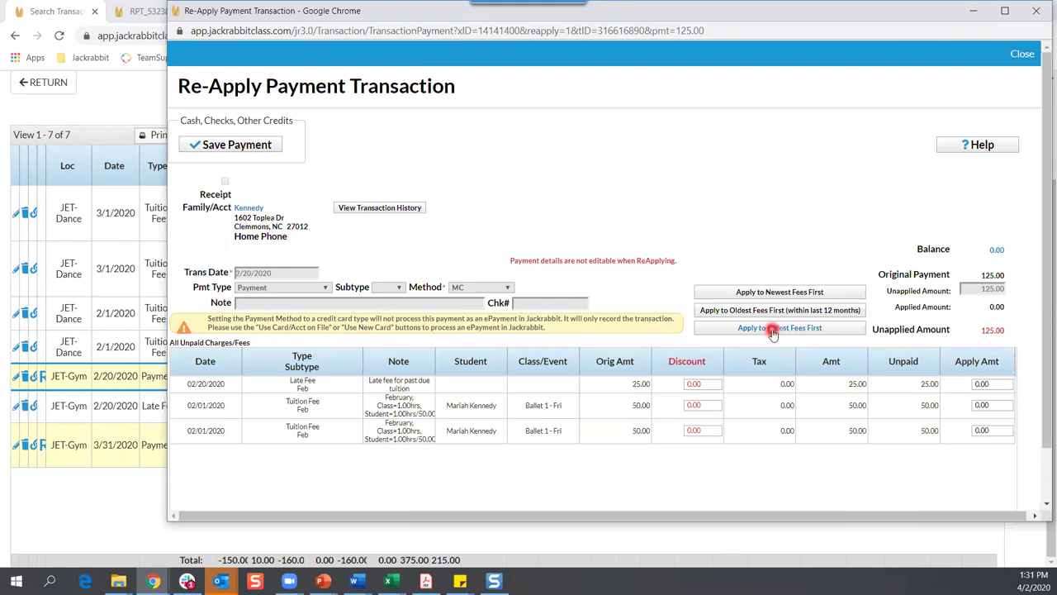
{"action": "left_click", "coordinate": [772, 329]}
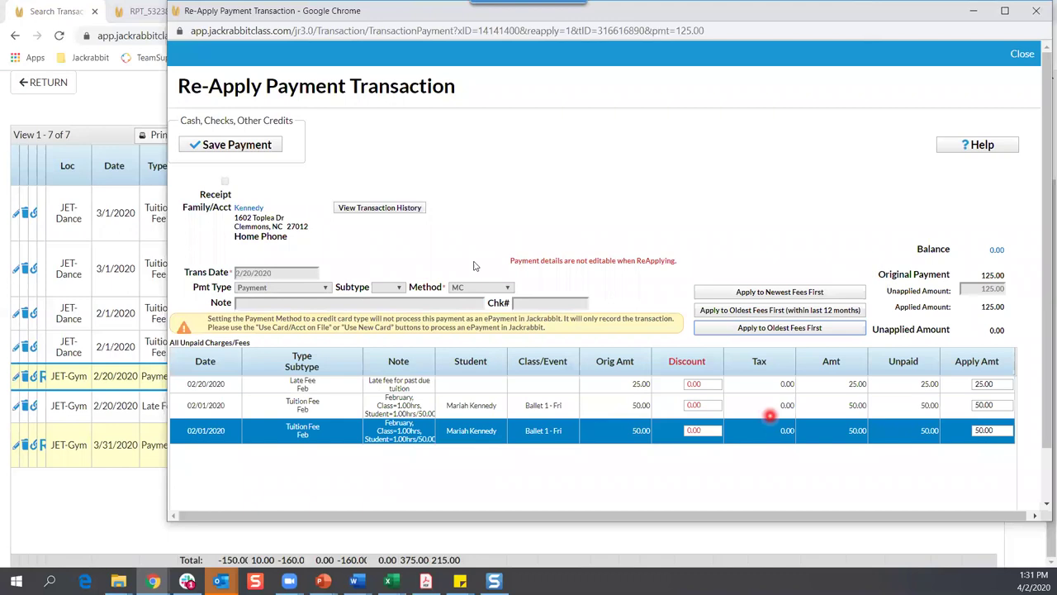
{"action": "left_click", "coordinate": [265, 147]}
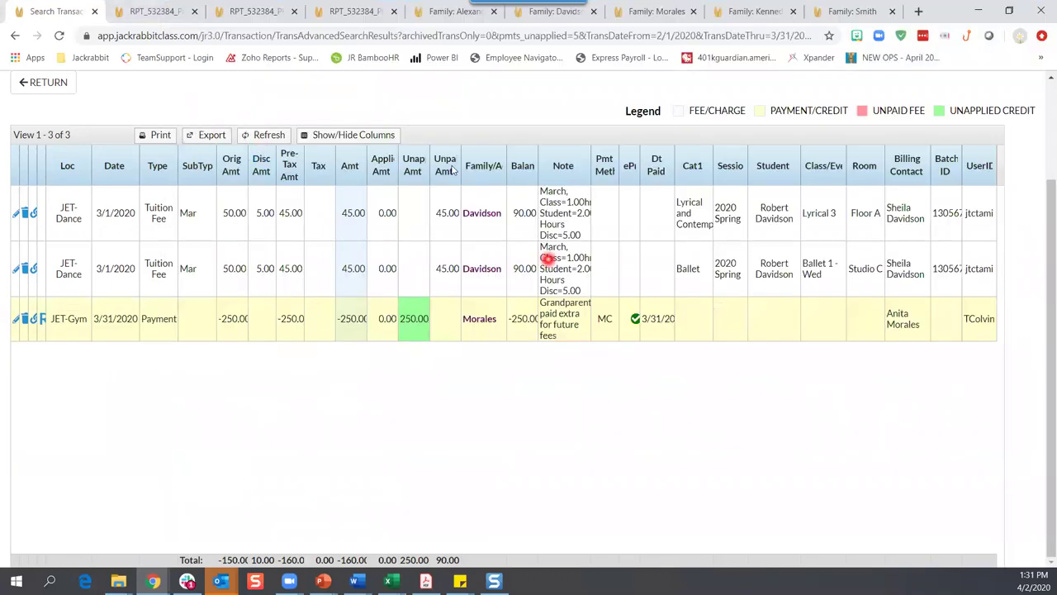
Reload the same family's transactions page to check the reapplied payment, then return to the search results
{"action": "scroll", "coordinate": [521, 314], "scroll_direction": "up", "scroll_amount": 3}
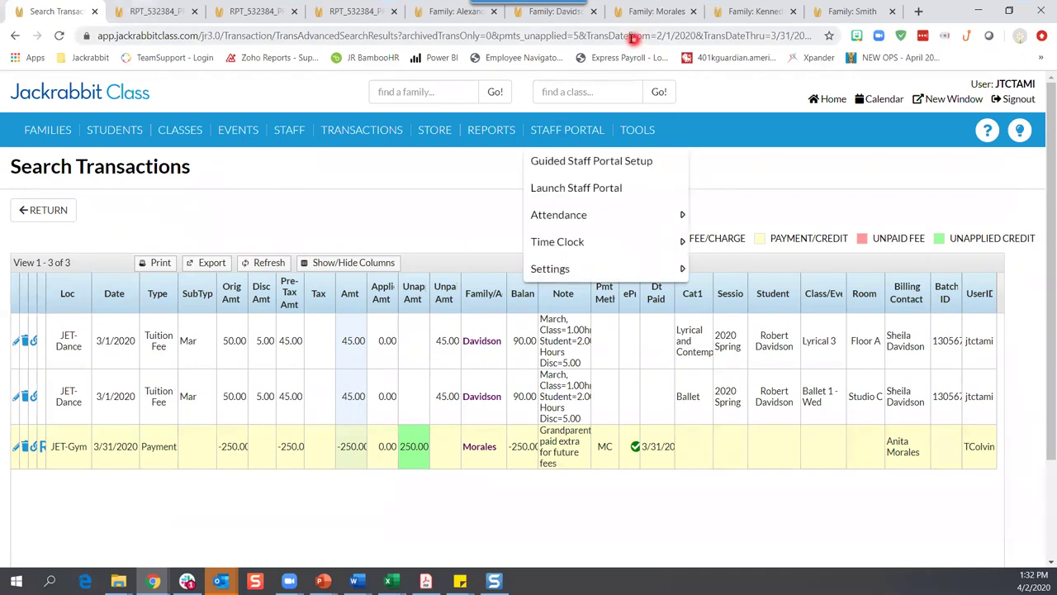
{"action": "left_click", "coordinate": [751, 12]}
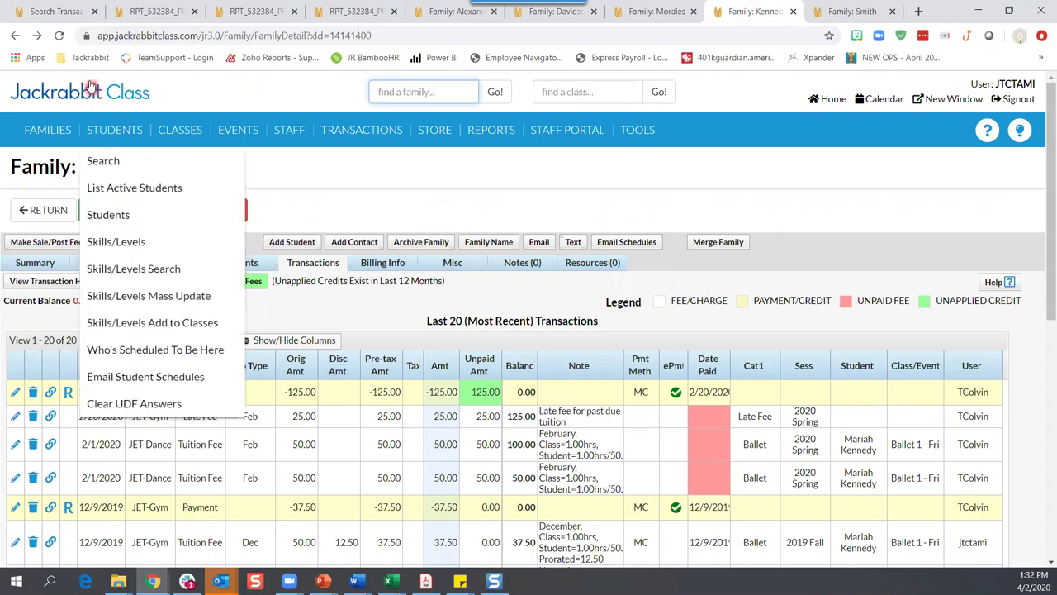
{"action": "left_click", "coordinate": [63, 38]}
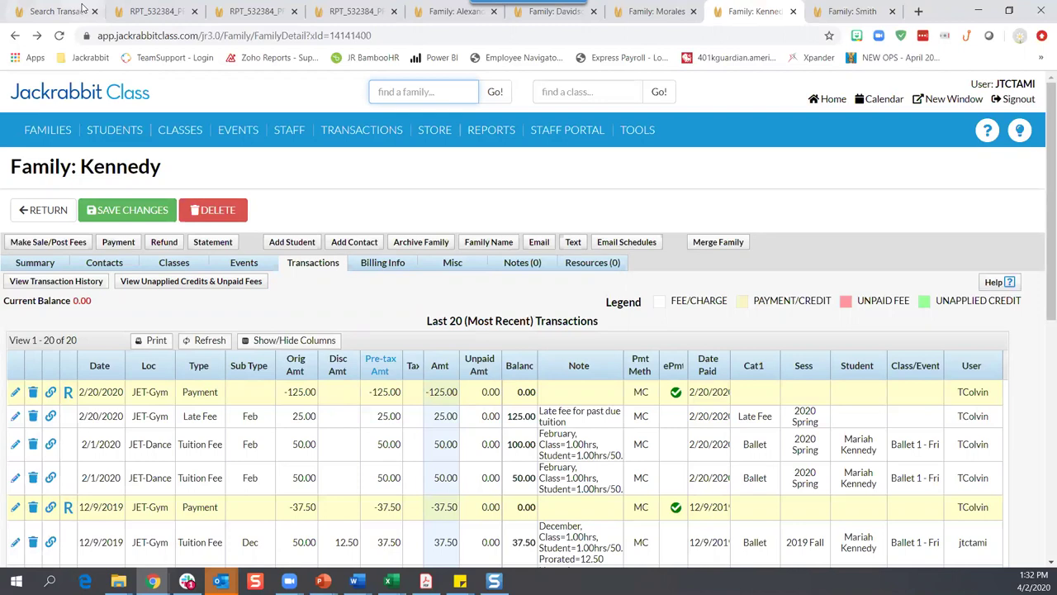
{"action": "key", "text": "ctrl+1"}
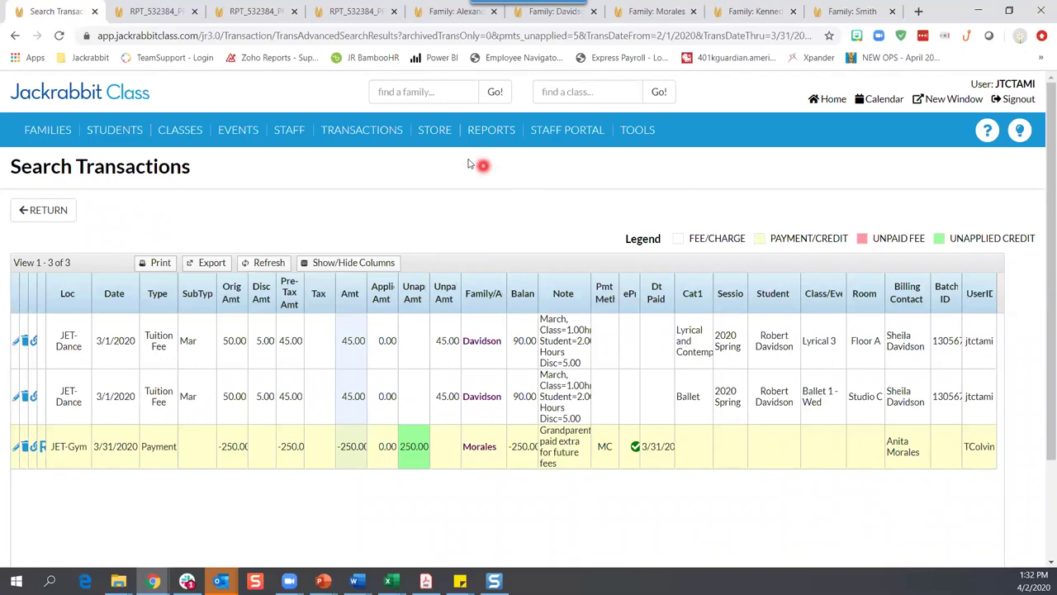
Open the Paid Fees report criteria from the Transactions / Financials reports
{"action": "mouse_move", "coordinate": [472, 142]}
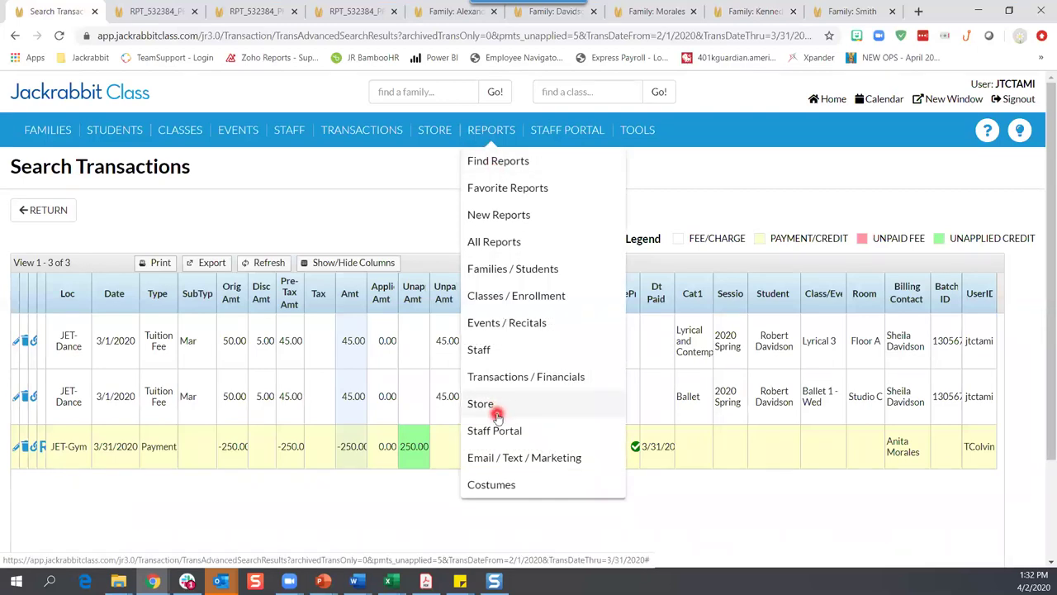
{"action": "left_click", "coordinate": [484, 378]}
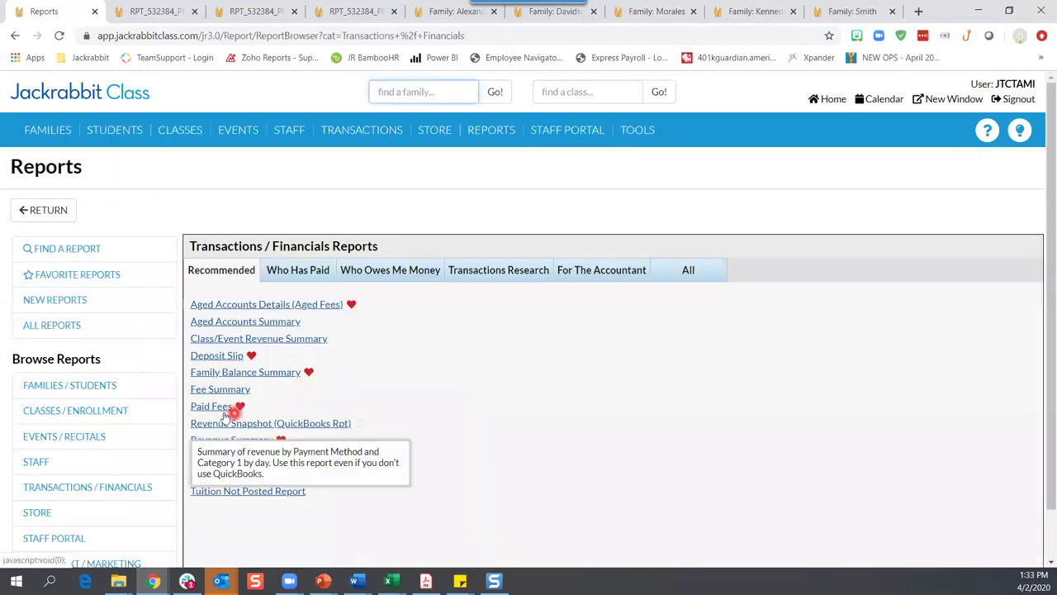
{"action": "left_click", "coordinate": [213, 406]}
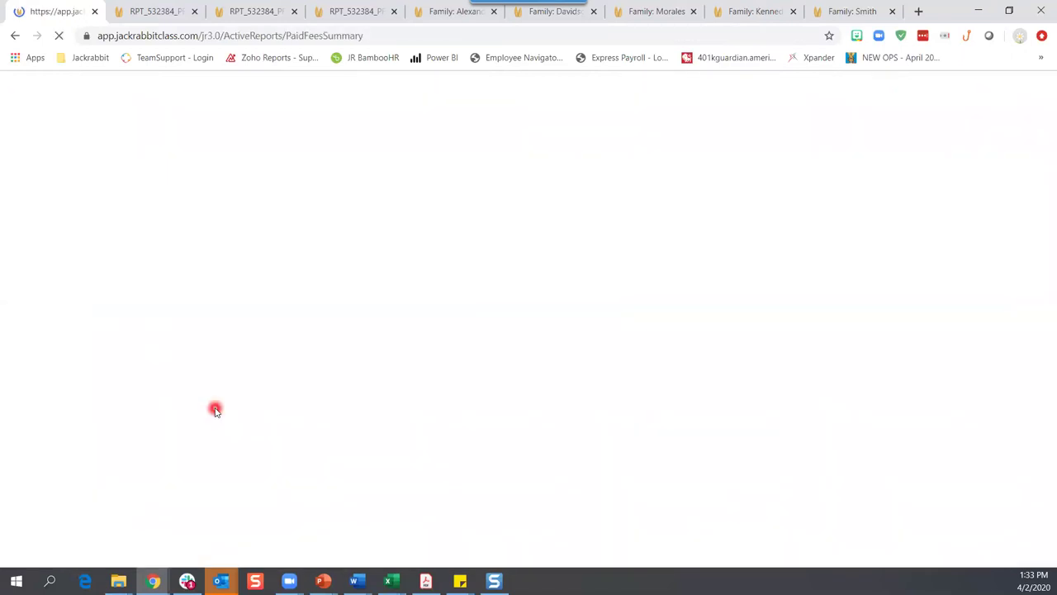
Set the Paid Fees report's Date Paid range to 2/1/2020 through 3/31/2020
{"action": "left_click", "coordinate": [248, 348]}
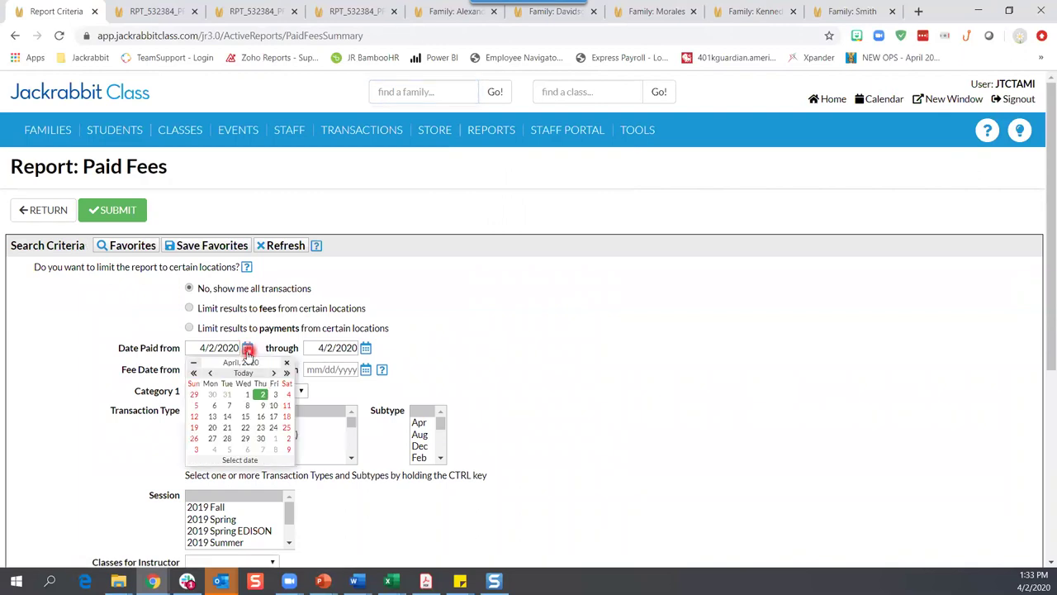
{"action": "left_click", "coordinate": [211, 374]}
{"action": "left_click", "coordinate": [212, 374]}
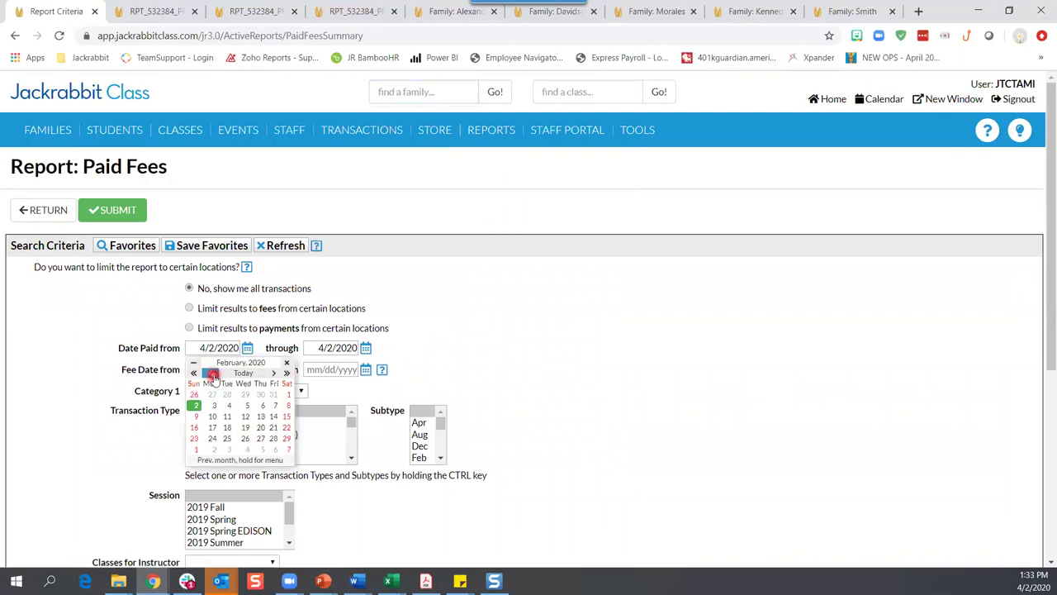
{"action": "left_click", "coordinate": [287, 394]}
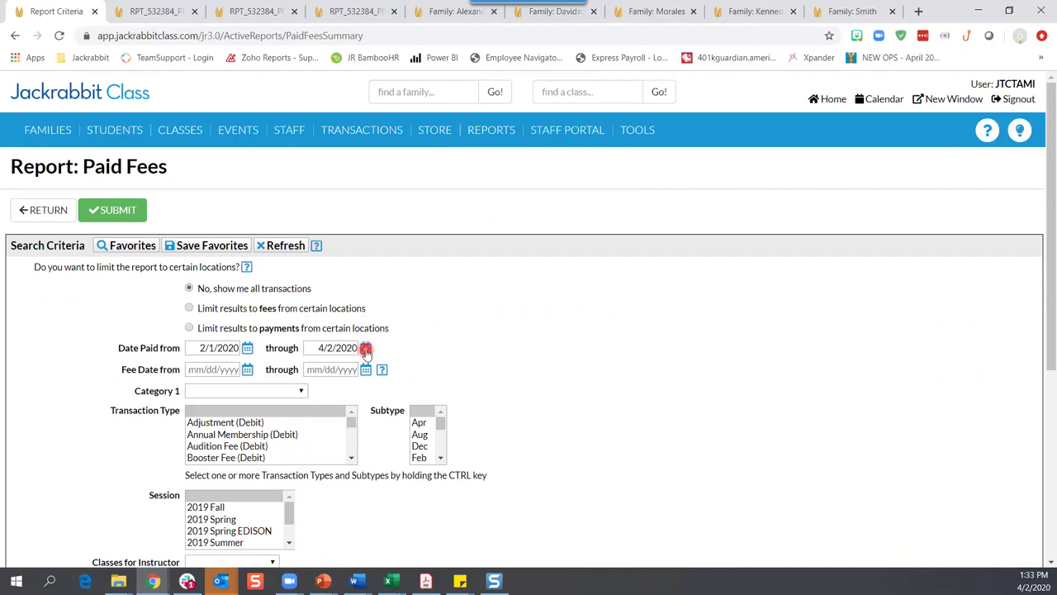
{"action": "left_click", "coordinate": [365, 350]}
{"action": "left_click", "coordinate": [347, 390]}
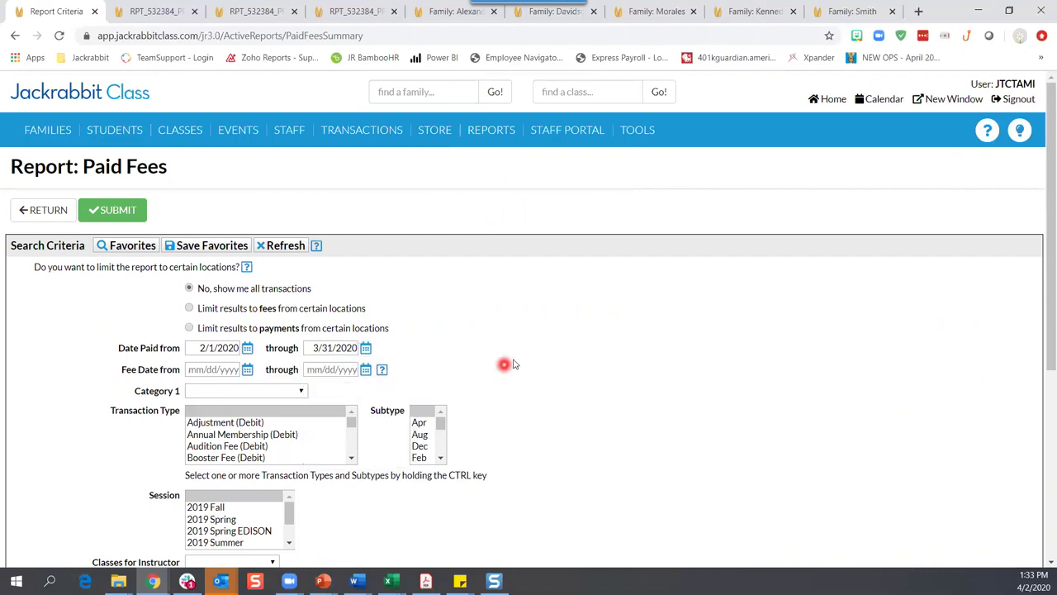
Run the Paid Fees report with detail shown and review it through to the unapplied payments on the last page
{"action": "scroll", "coordinate": [505, 364], "scroll_direction": "down", "scroll_amount": 4}
{"action": "left_click", "coordinate": [209, 467]}
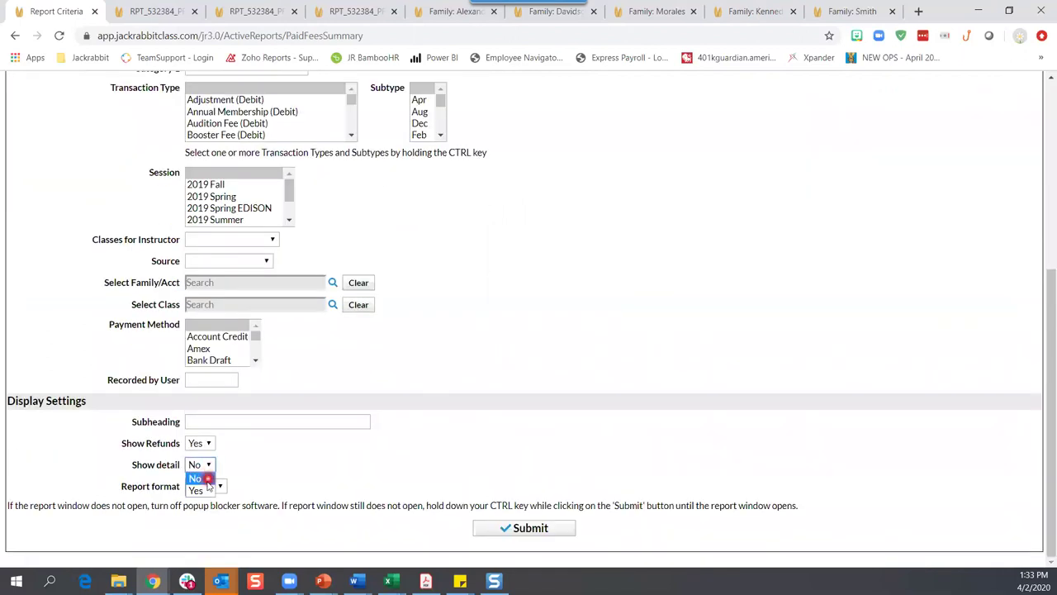
{"action": "left_click", "coordinate": [206, 488]}
{"action": "left_click", "coordinate": [523, 531]}
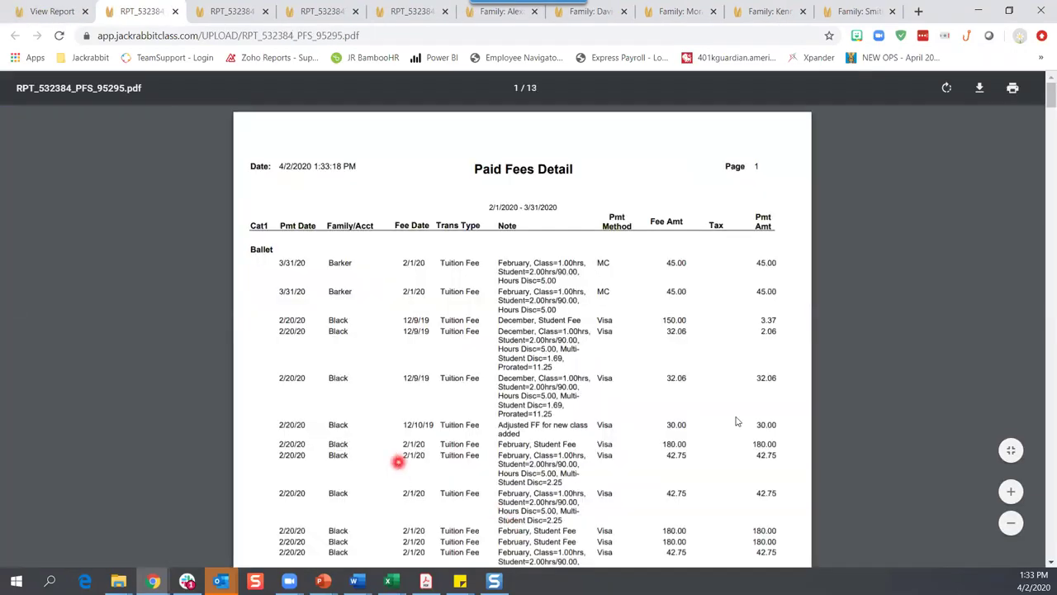
{"action": "scroll", "coordinate": [737, 420], "scroll_direction": "down", "scroll_amount": 3}
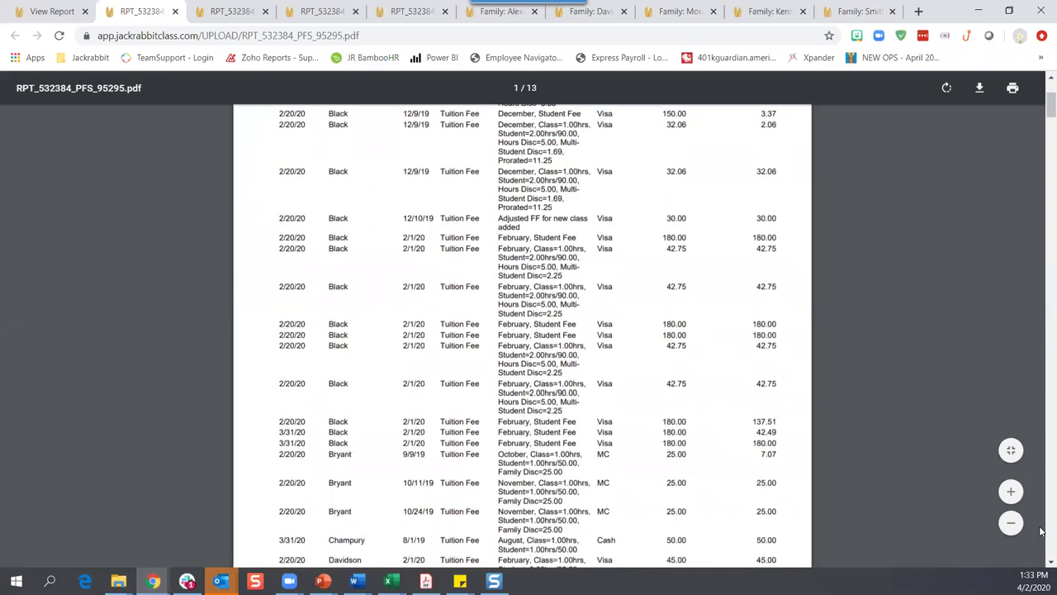
{"action": "scroll", "coordinate": [1040, 532], "scroll_direction": "down", "scroll_amount": 20}
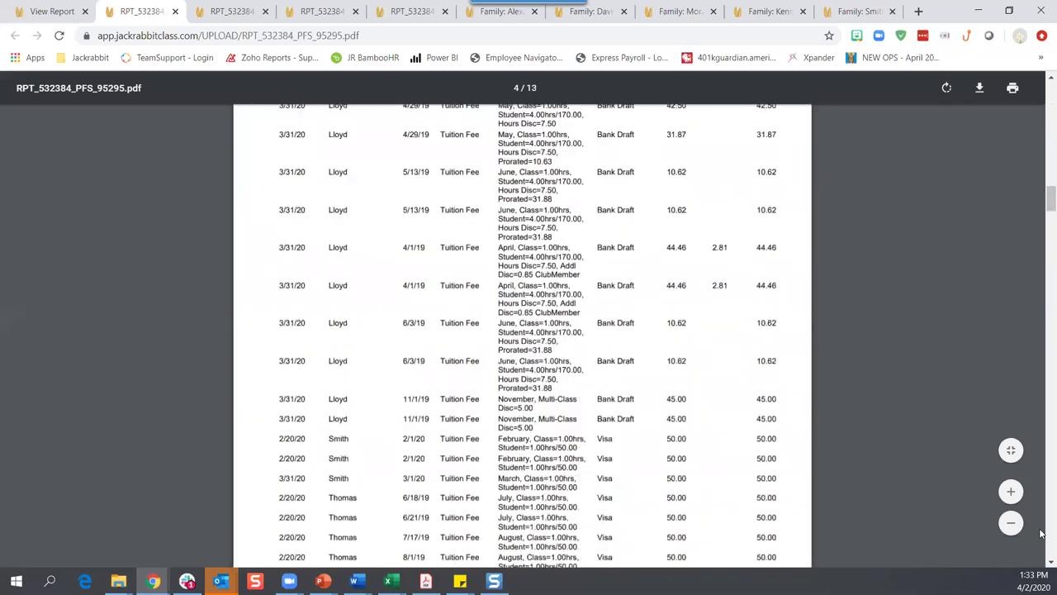
{"action": "scroll", "coordinate": [1041, 533], "scroll_direction": "down", "scroll_amount": 10}
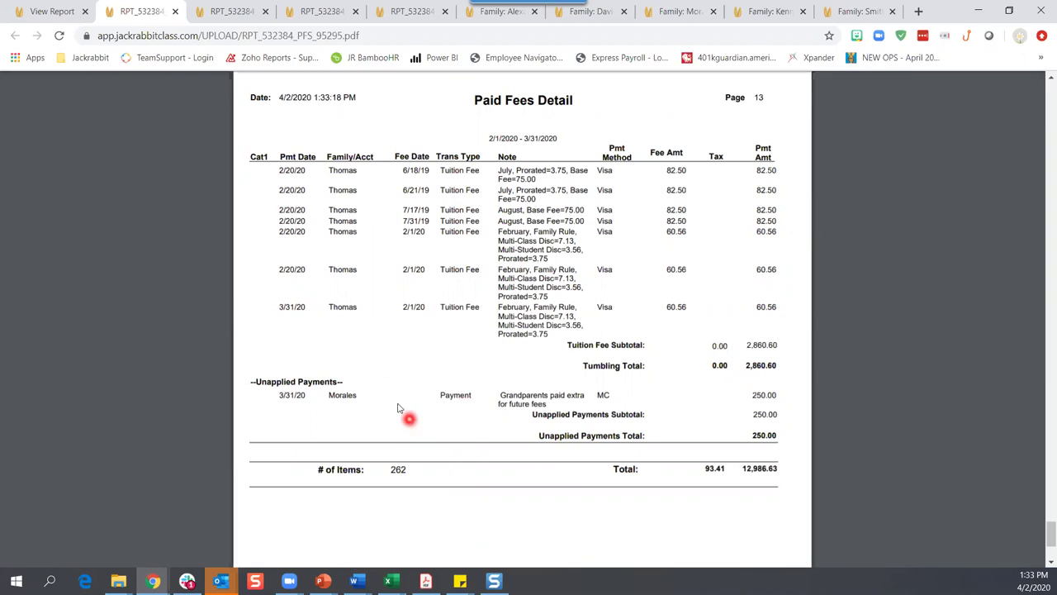
Leave the Paid Fees report and open the Deposit Slip criteria from the Who Has Paid group of Transactions / Financials reports
{"action": "left_click", "coordinate": [45, 11]}
{"action": "left_click", "coordinate": [61, 185]}
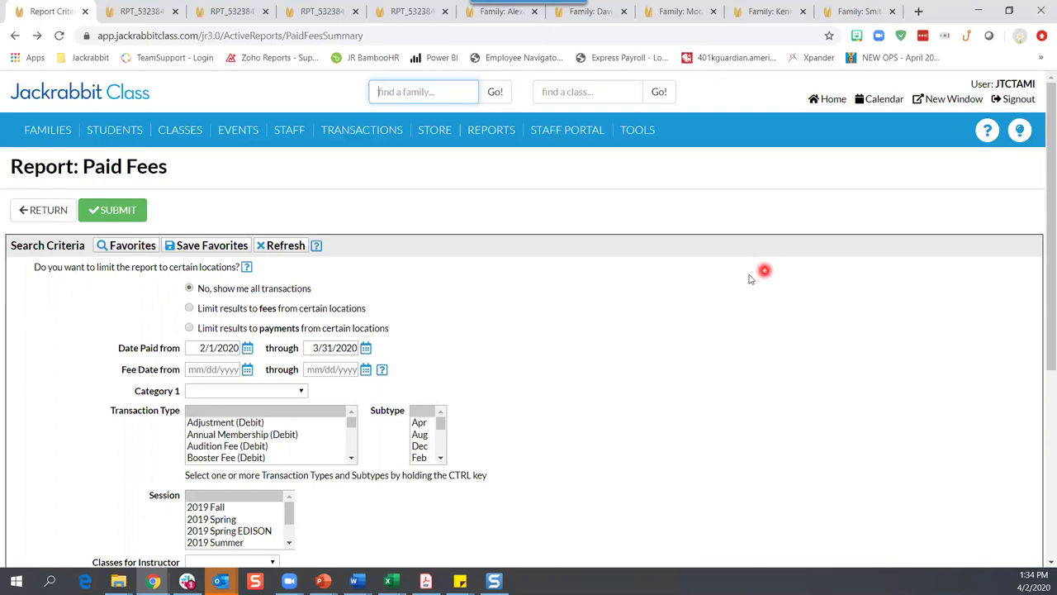
{"action": "mouse_move", "coordinate": [493, 135]}
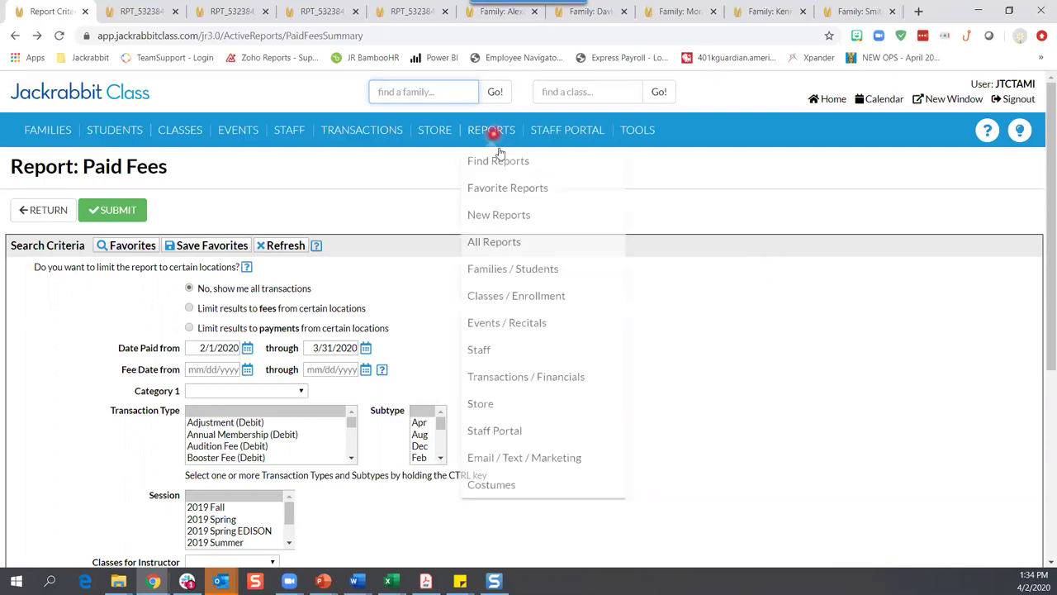
{"action": "left_click", "coordinate": [488, 380]}
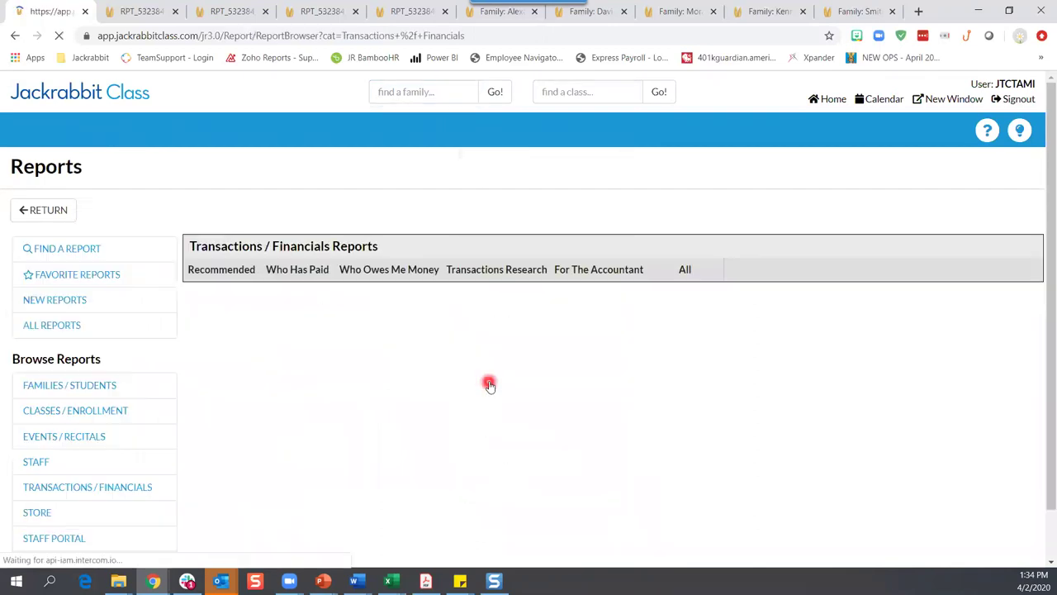
{"action": "left_click", "coordinate": [306, 277]}
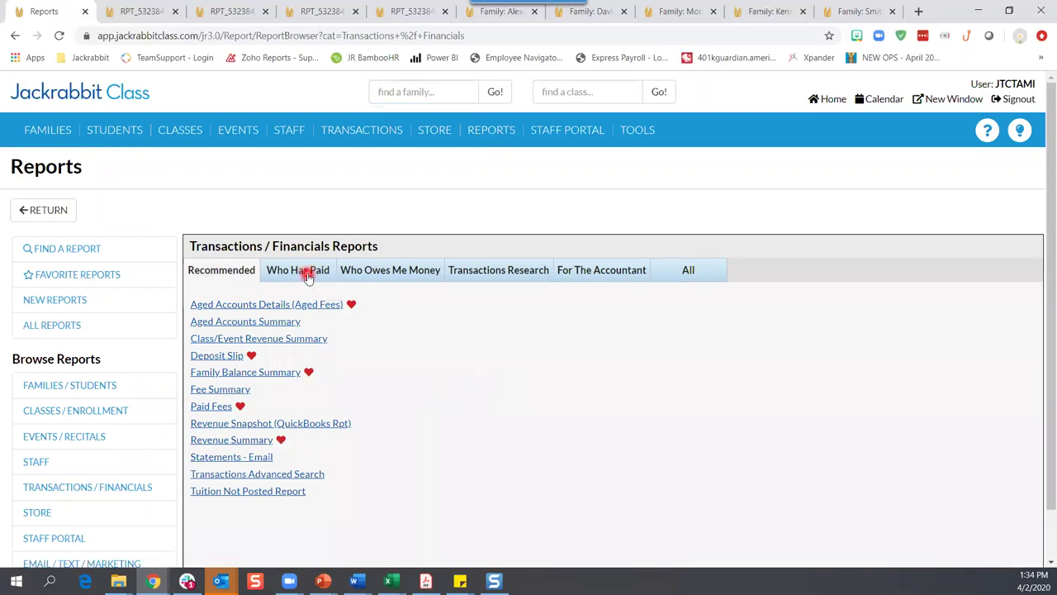
{"action": "left_click", "coordinate": [313, 277]}
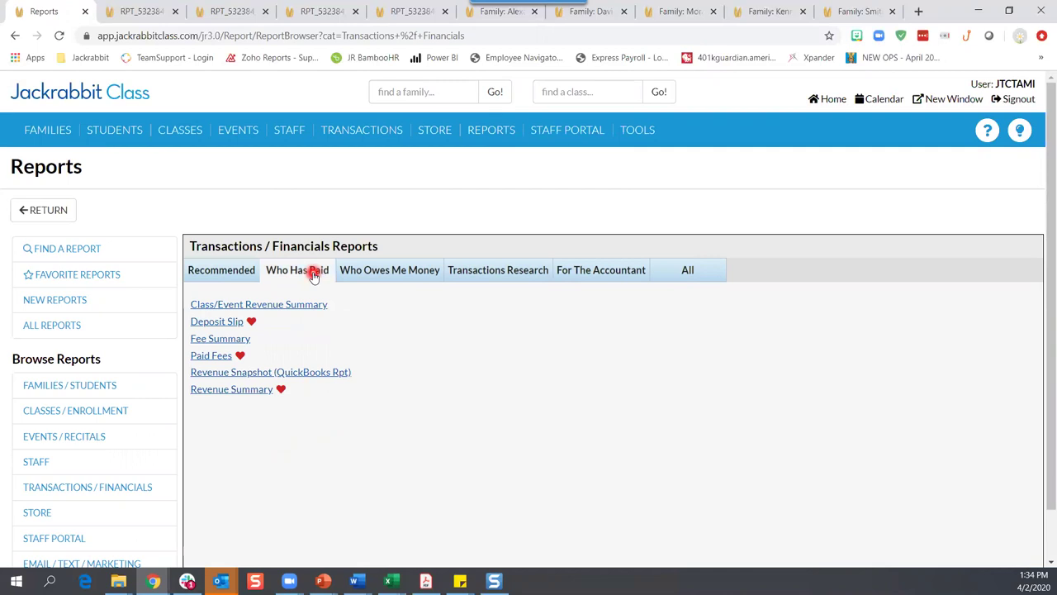
{"action": "left_click", "coordinate": [219, 321]}
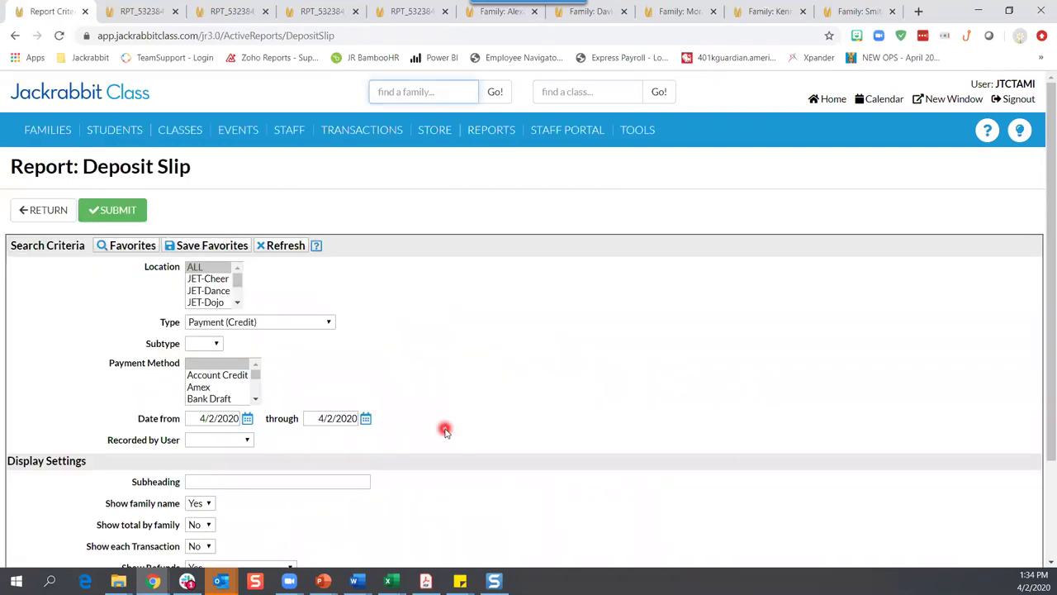
Set the Deposit Slip report's date range to 3/1/2020 through 3/31/2020
{"action": "left_click", "coordinate": [247, 420]}
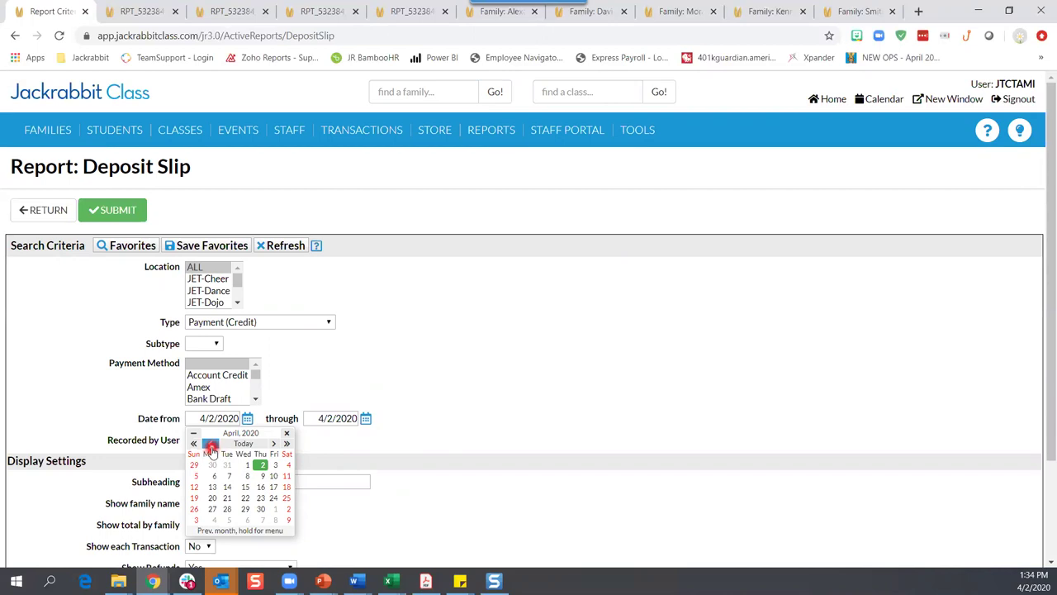
{"action": "left_click", "coordinate": [212, 450]}
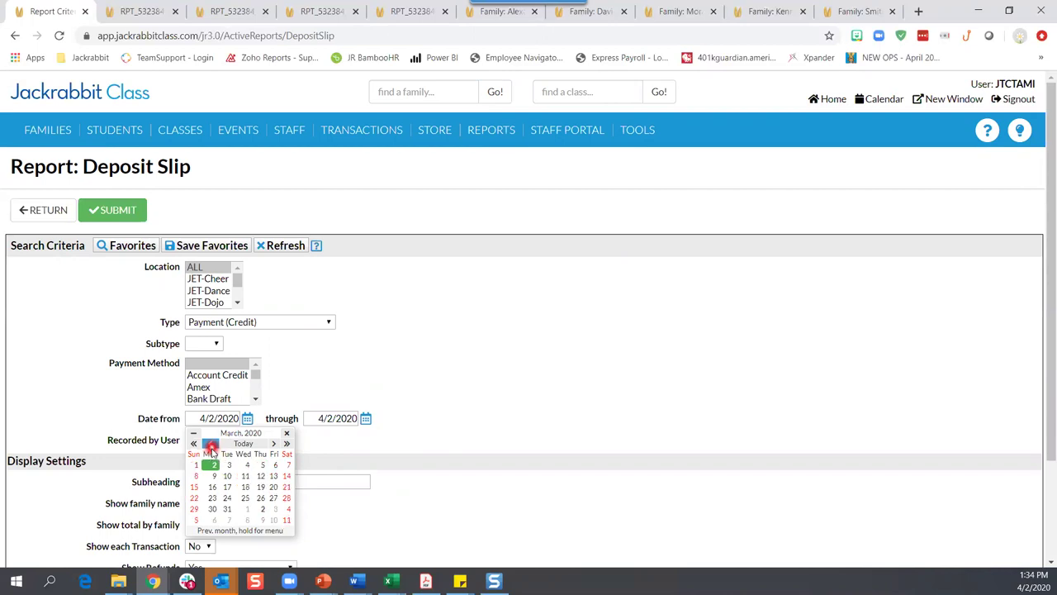
{"action": "left_click", "coordinate": [195, 464]}
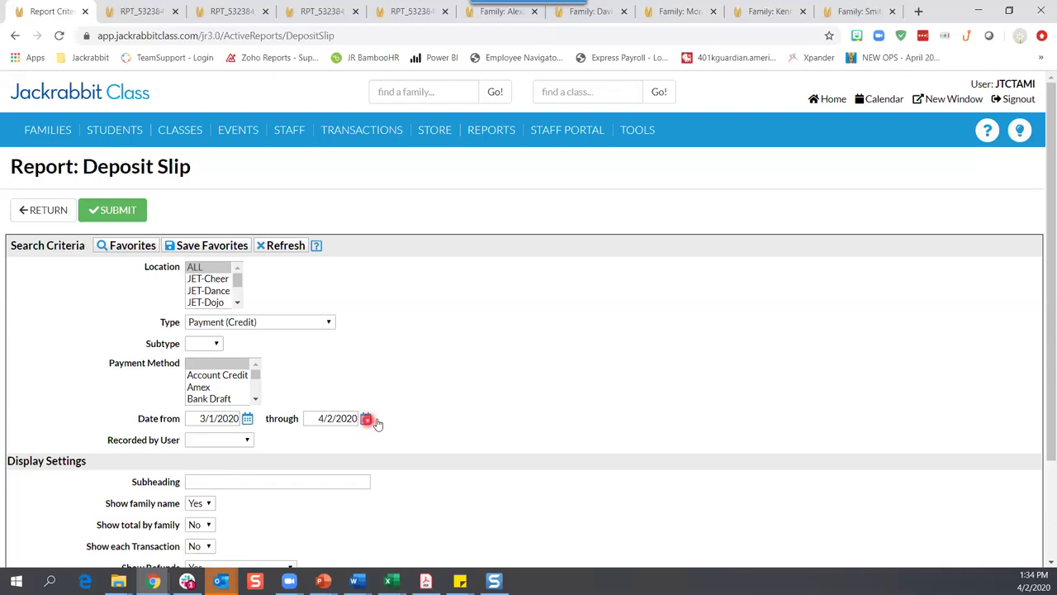
{"action": "left_click", "coordinate": [365, 418]}
{"action": "left_click", "coordinate": [346, 465]}
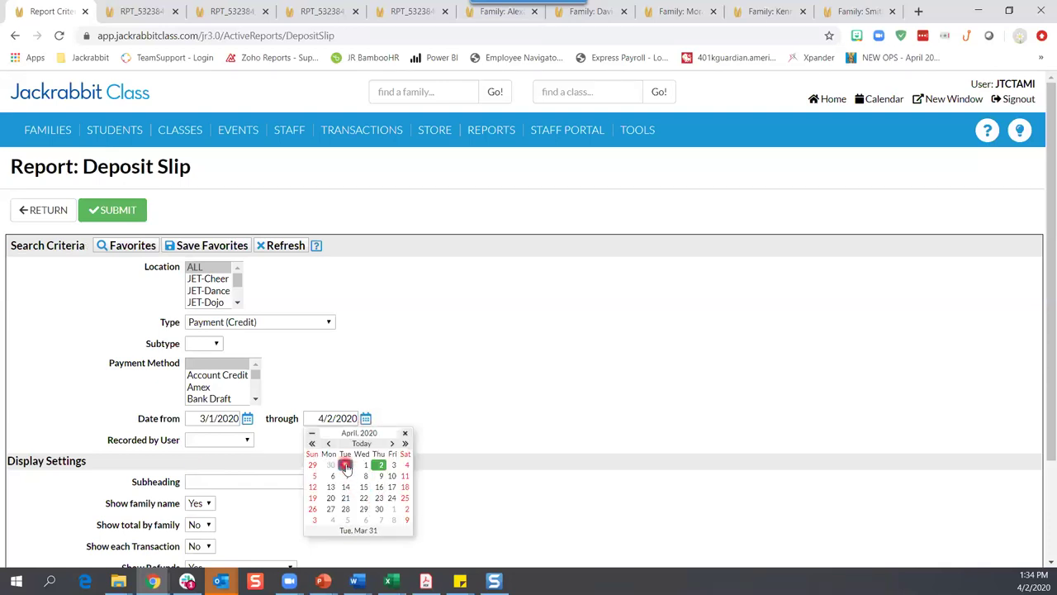
Run the Deposit Slip report and review its payment method totals and net total
{"action": "left_click", "coordinate": [117, 218]}
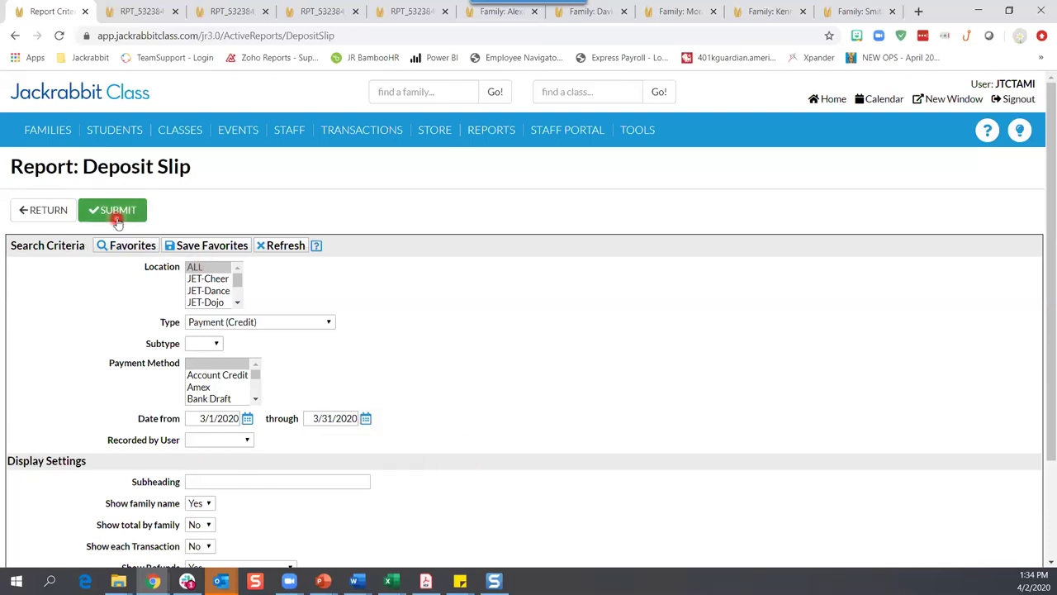
{"action": "left_click", "coordinate": [118, 219]}
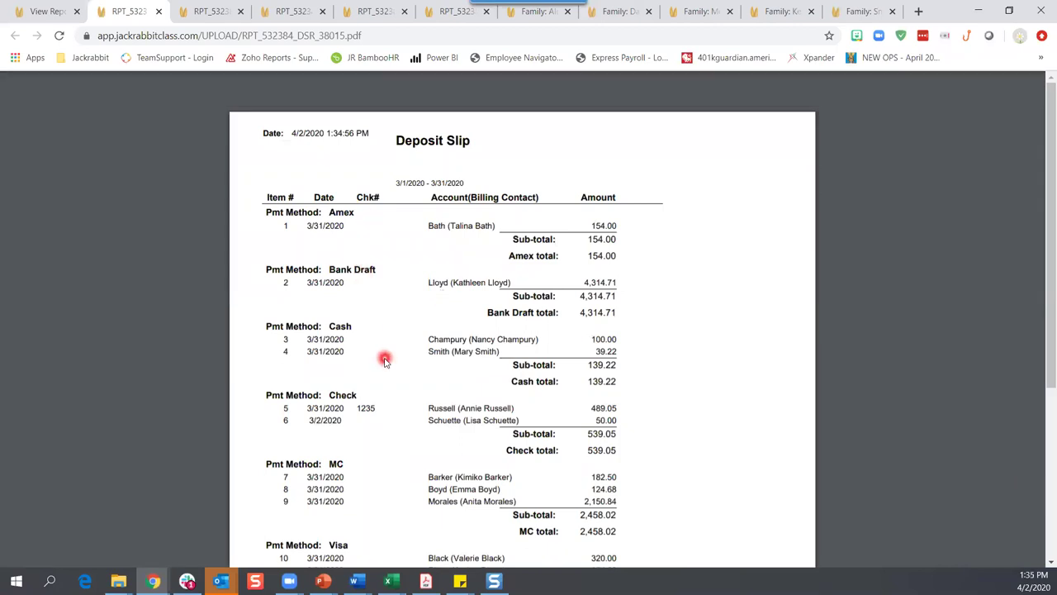
{"action": "scroll", "coordinate": [499, 407], "scroll_direction": "down", "scroll_amount": 5}
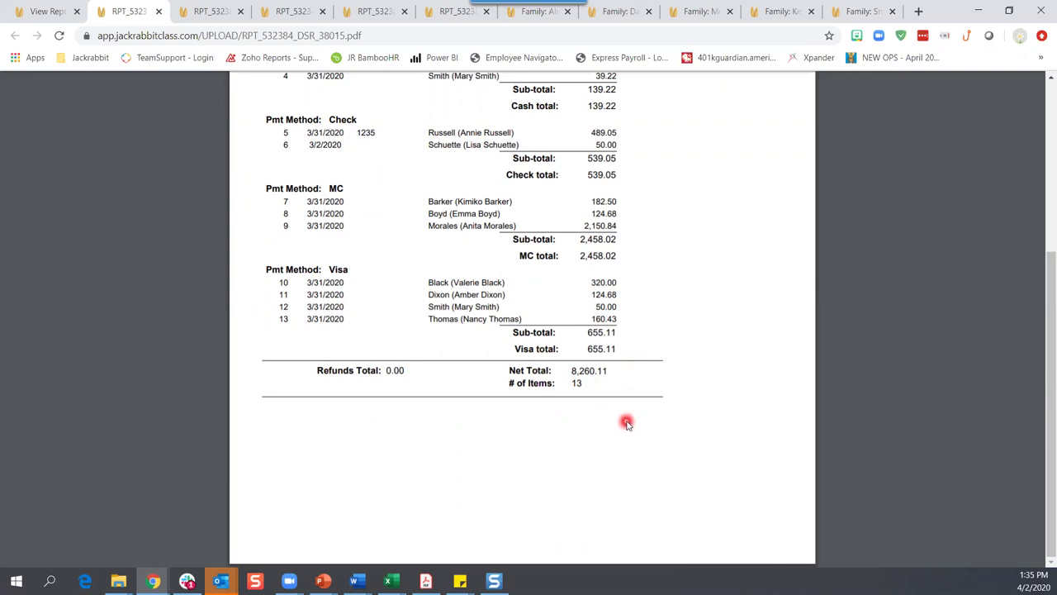
{"action": "scroll", "coordinate": [665, 341], "scroll_direction": "up", "scroll_amount": 5}
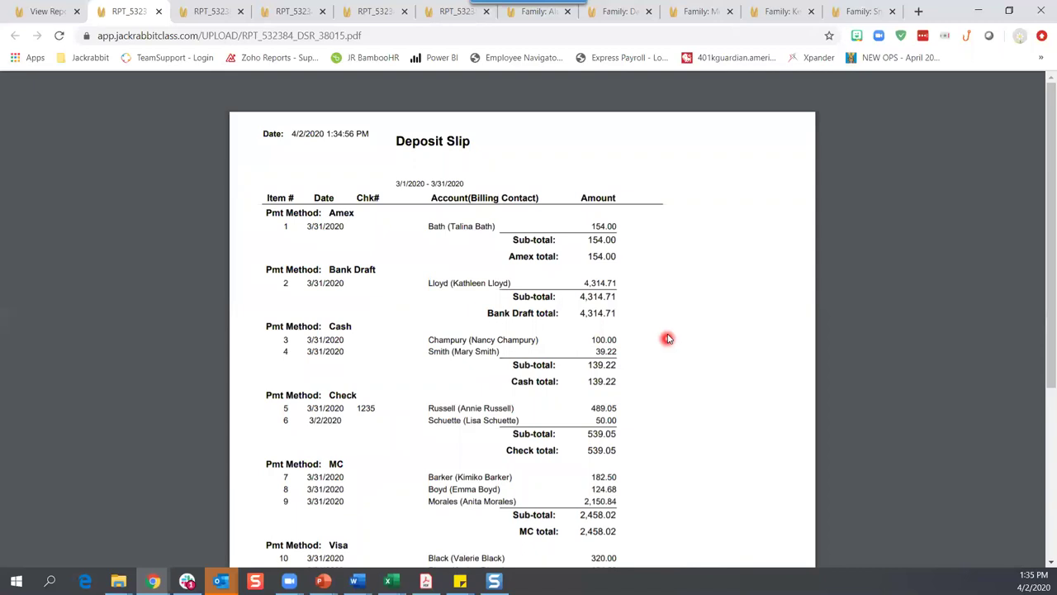
Return from the Deposit Slip report to the Who Has Paid reports and open the Revenue Summary criteria
{"action": "left_click", "coordinate": [43, 14]}
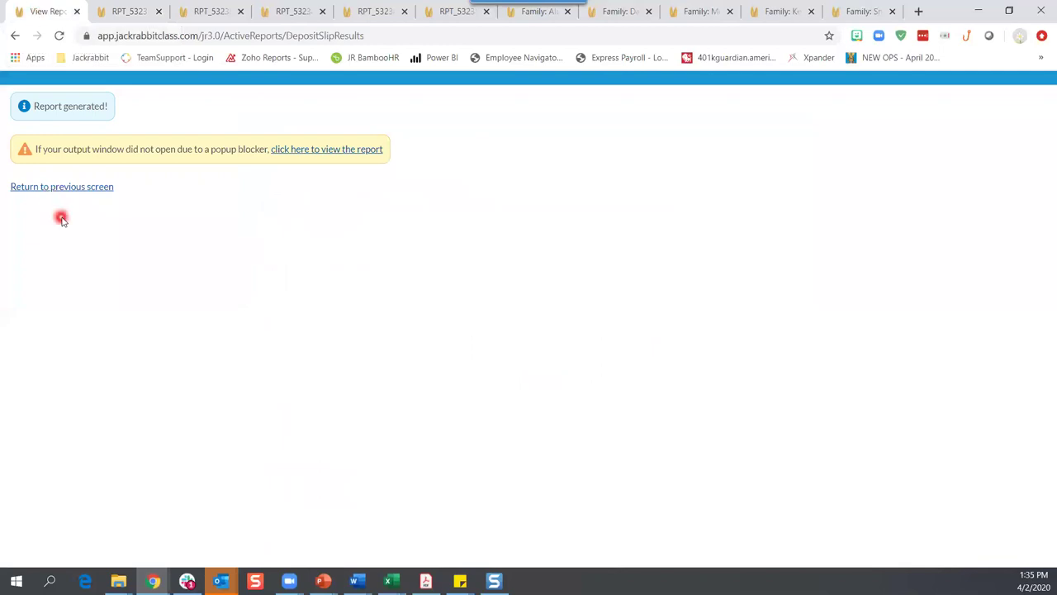
{"action": "left_click", "coordinate": [67, 189]}
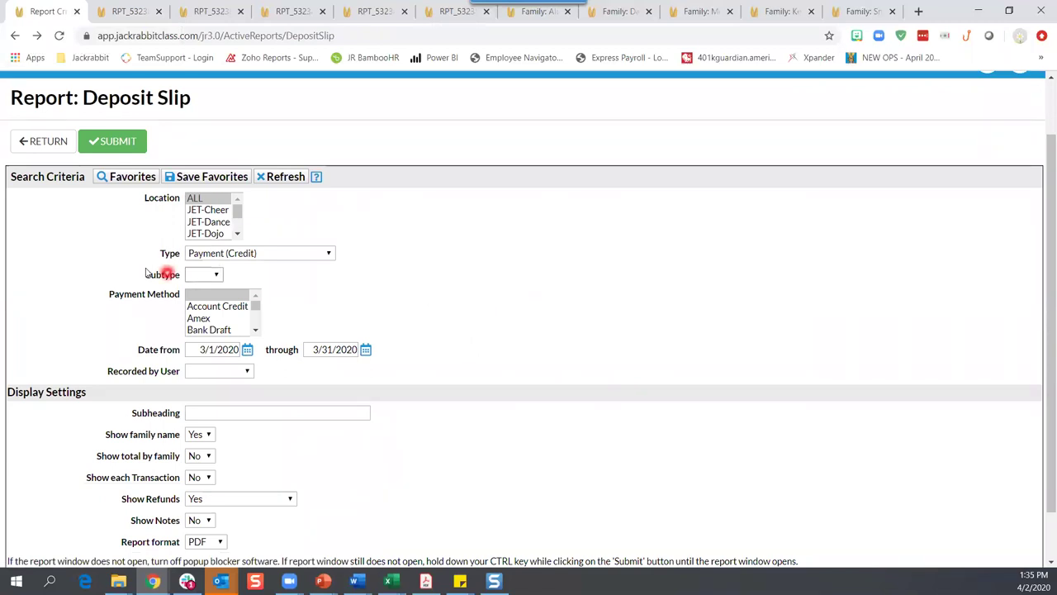
{"action": "left_click", "coordinate": [47, 142]}
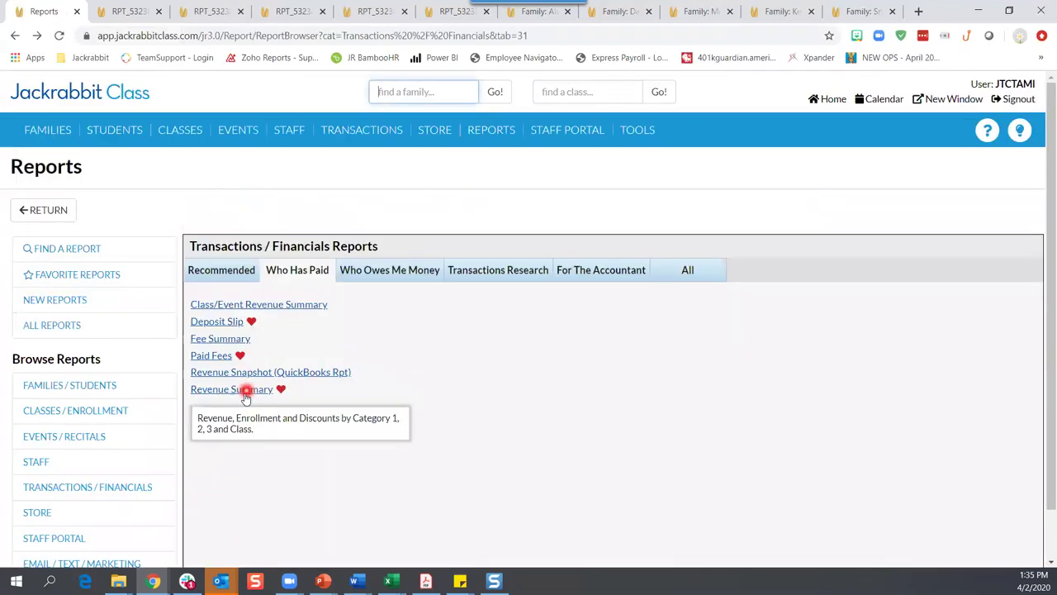
{"action": "left_click", "coordinate": [237, 395]}
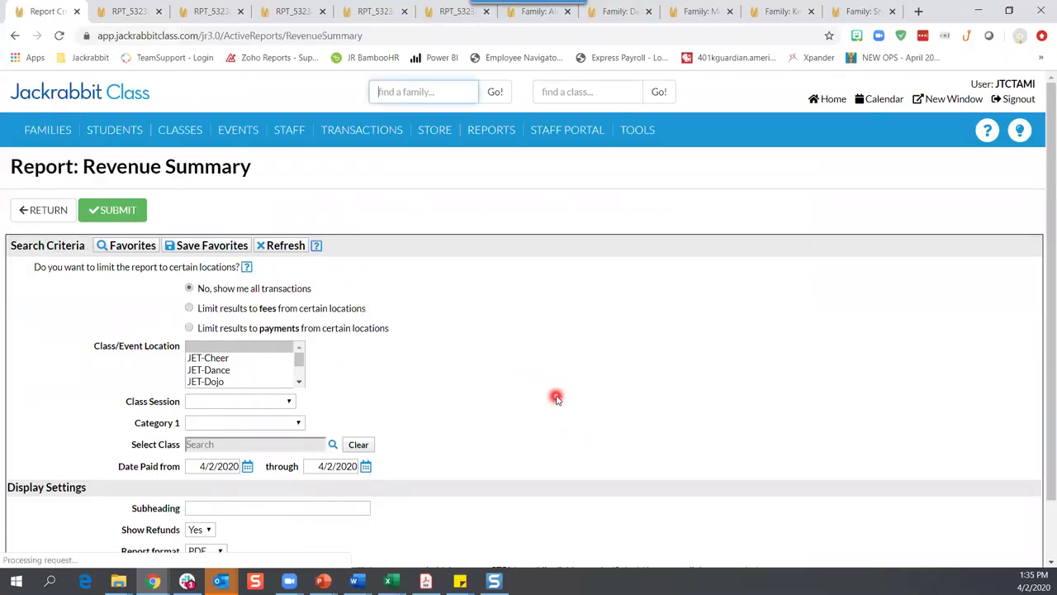
Set the Revenue Summary report's Date Paid range to 3/1/2020 through 3/31/2020
{"action": "scroll", "coordinate": [499, 421], "scroll_direction": "down", "scroll_amount": 3}
{"action": "left_click", "coordinate": [247, 399]}
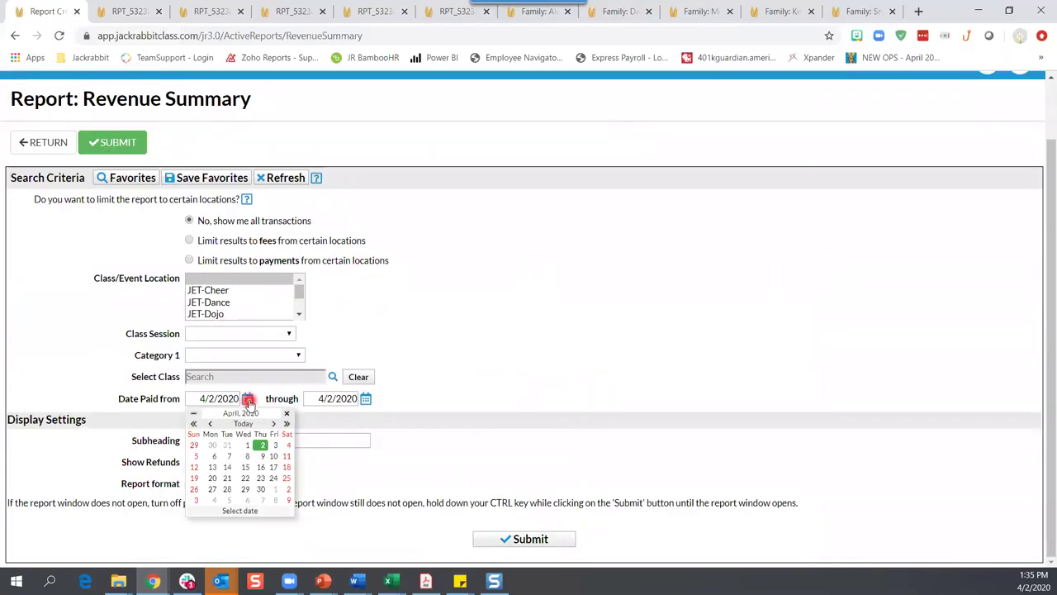
{"action": "left_click", "coordinate": [209, 423]}
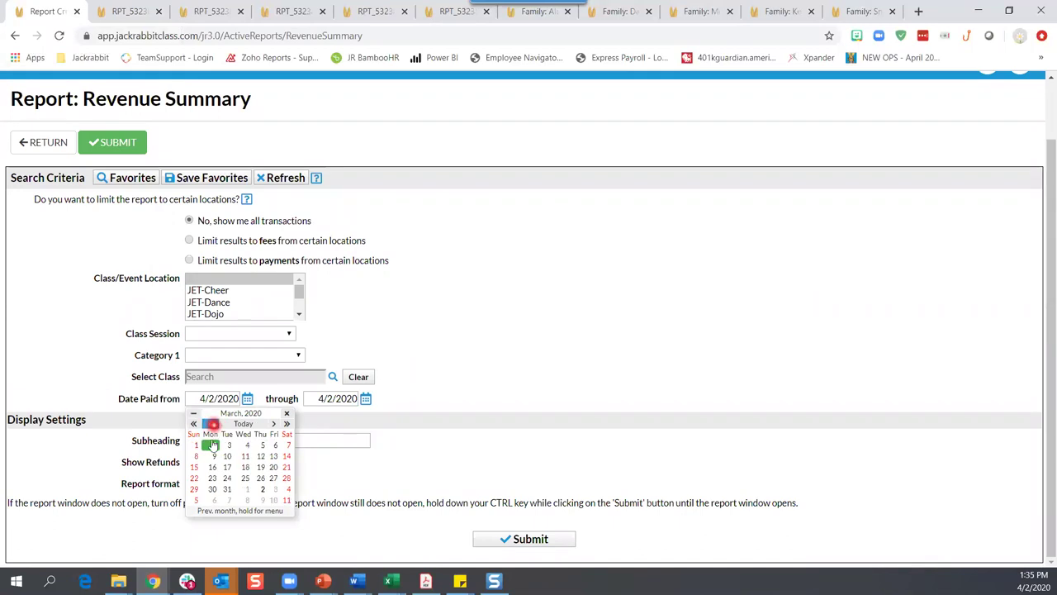
{"action": "left_click", "coordinate": [195, 447]}
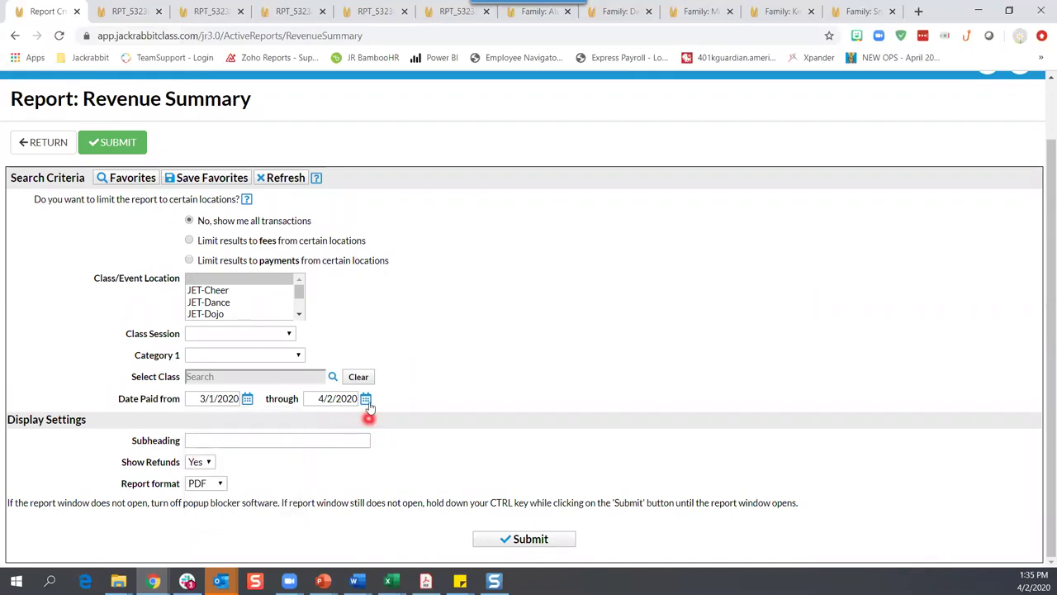
{"action": "left_click", "coordinate": [366, 400]}
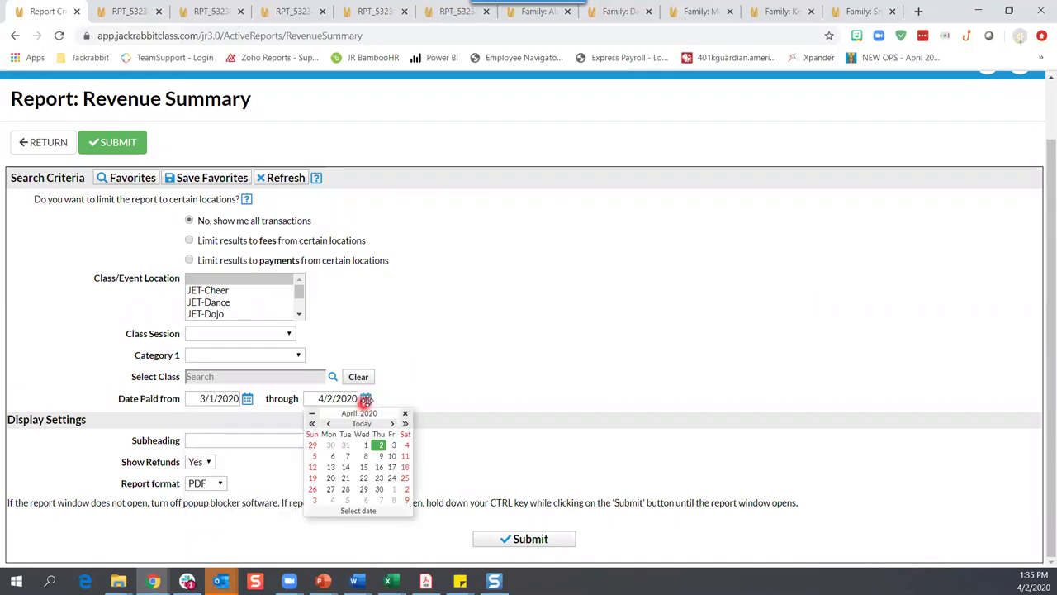
{"action": "left_click", "coordinate": [346, 445]}
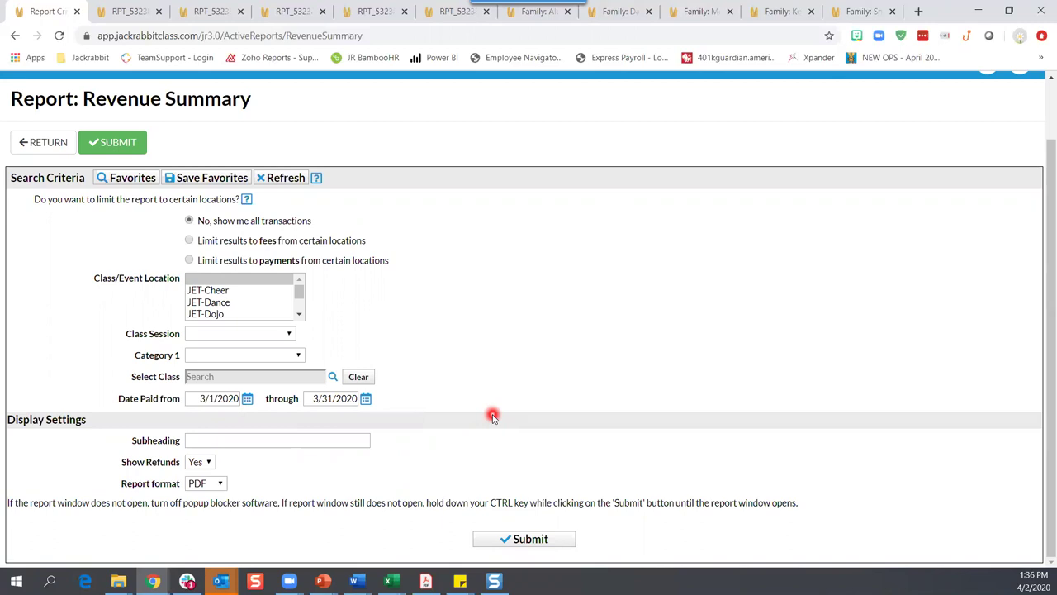
Run the Revenue Summary report and review its unapplied payments, category subtotals and final revenue total
{"action": "left_click", "coordinate": [532, 541]}
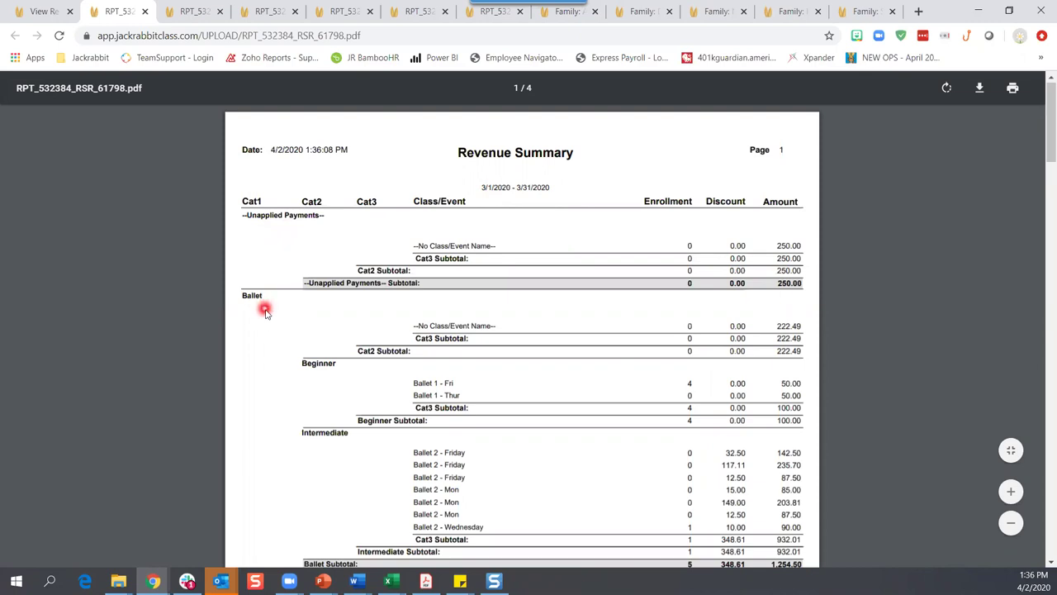
{"action": "scroll", "coordinate": [265, 311], "scroll_direction": "down", "scroll_amount": 2}
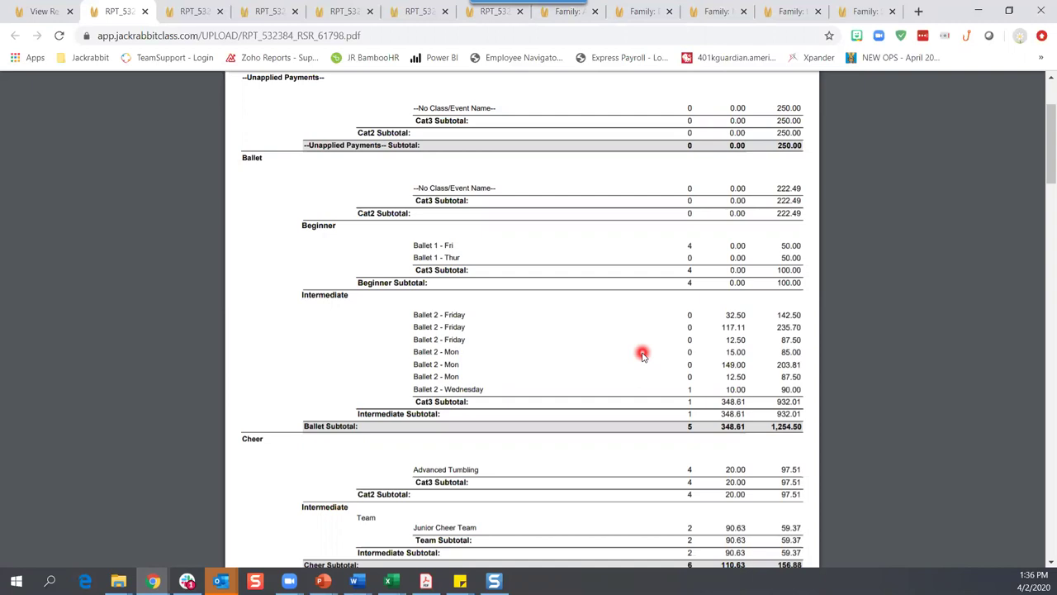
{"action": "scroll", "coordinate": [643, 354], "scroll_direction": "up", "scroll_amount": 1}
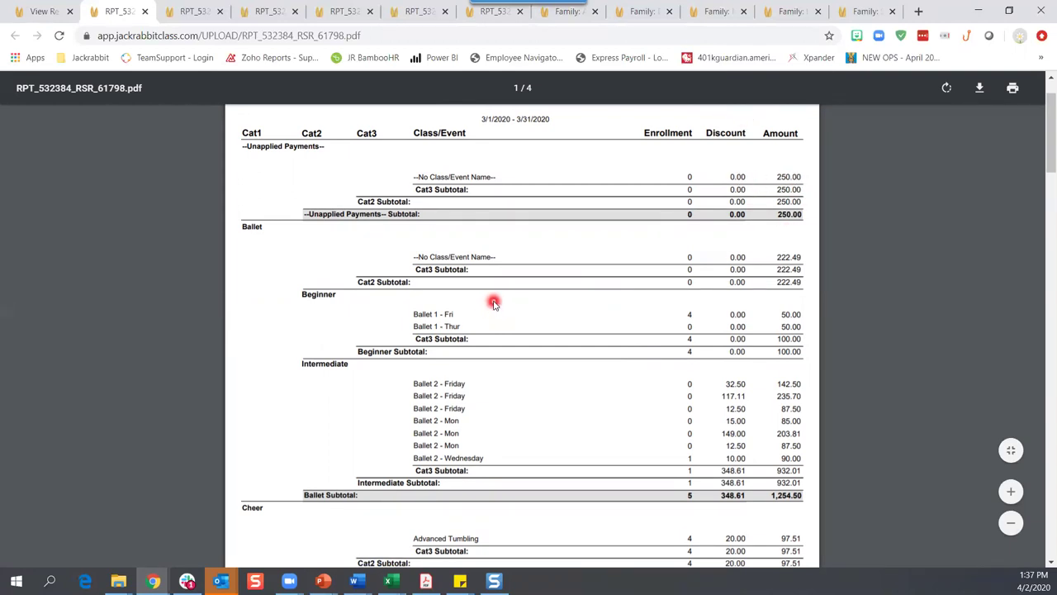
{"action": "scroll", "coordinate": [493, 304], "scroll_direction": "down", "scroll_amount": 10}
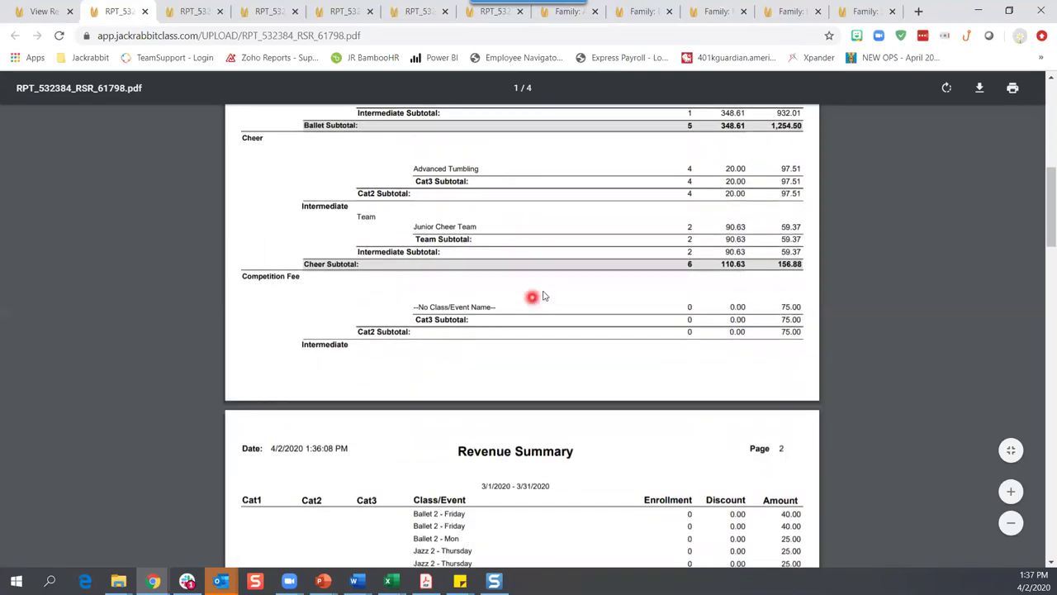
{"action": "scroll", "coordinate": [543, 294], "scroll_direction": "down", "scroll_amount": 14}
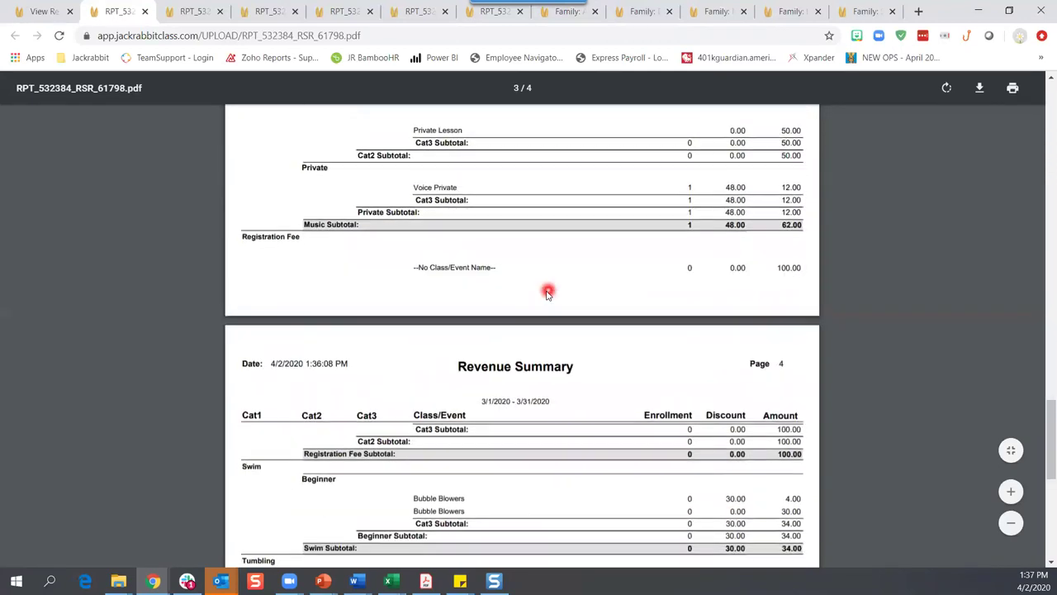
{"action": "scroll", "coordinate": [547, 293], "scroll_direction": "down", "scroll_amount": 4}
{"action": "scroll", "coordinate": [550, 289], "scroll_direction": "up", "scroll_amount": 1}
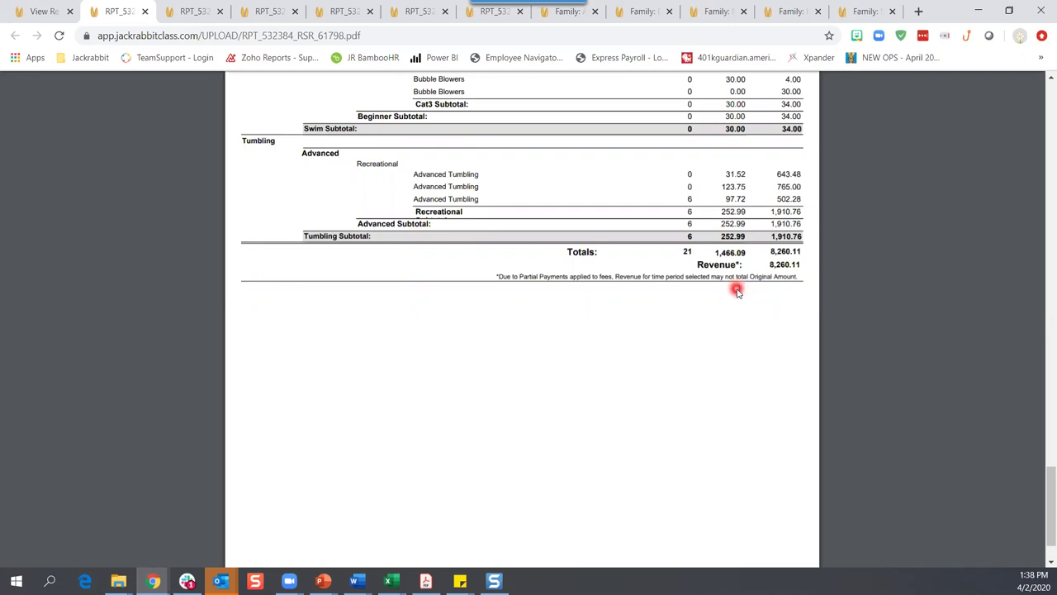
{"action": "scroll", "coordinate": [598, 347], "scroll_direction": "up", "scroll_amount": 20}
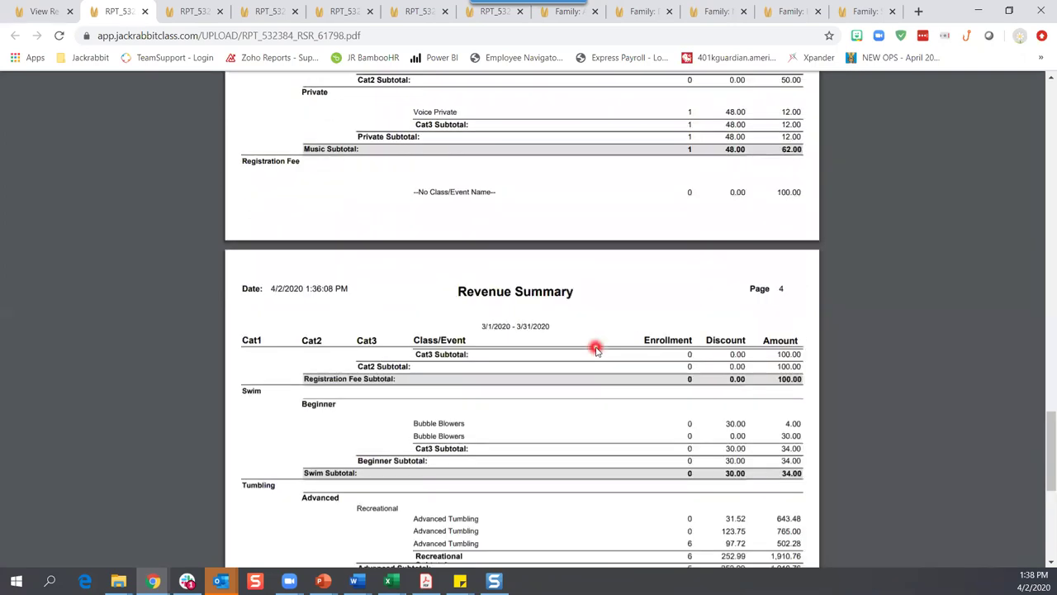
Return to the Revenue Summary criteria and examine the options limiting results to fees or to payments from certain locations
{"action": "scroll", "coordinate": [593, 351], "scroll_direction": "up", "scroll_amount": 20}
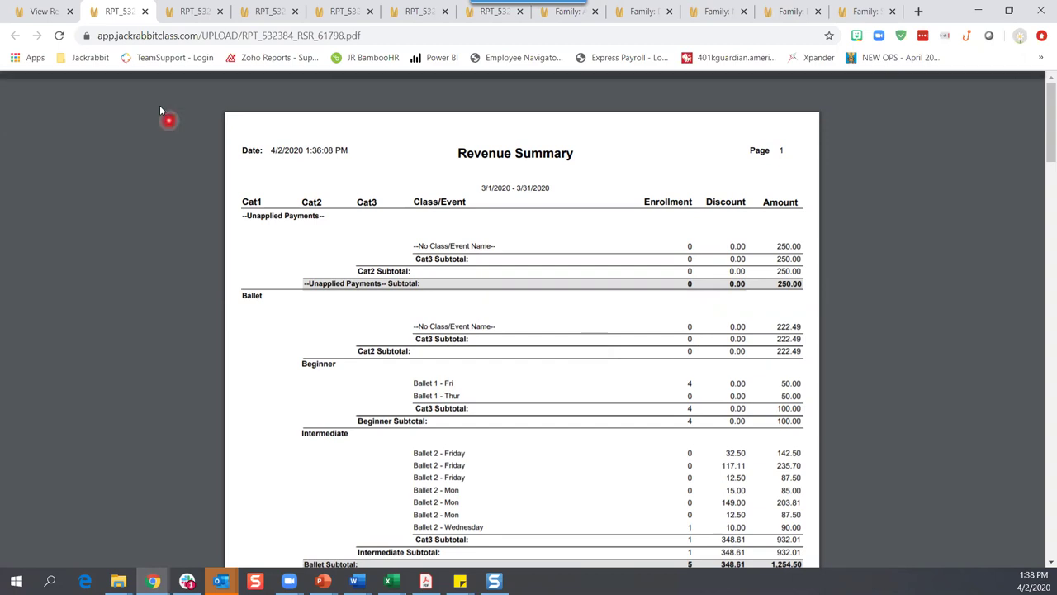
{"action": "left_click", "coordinate": [38, 11]}
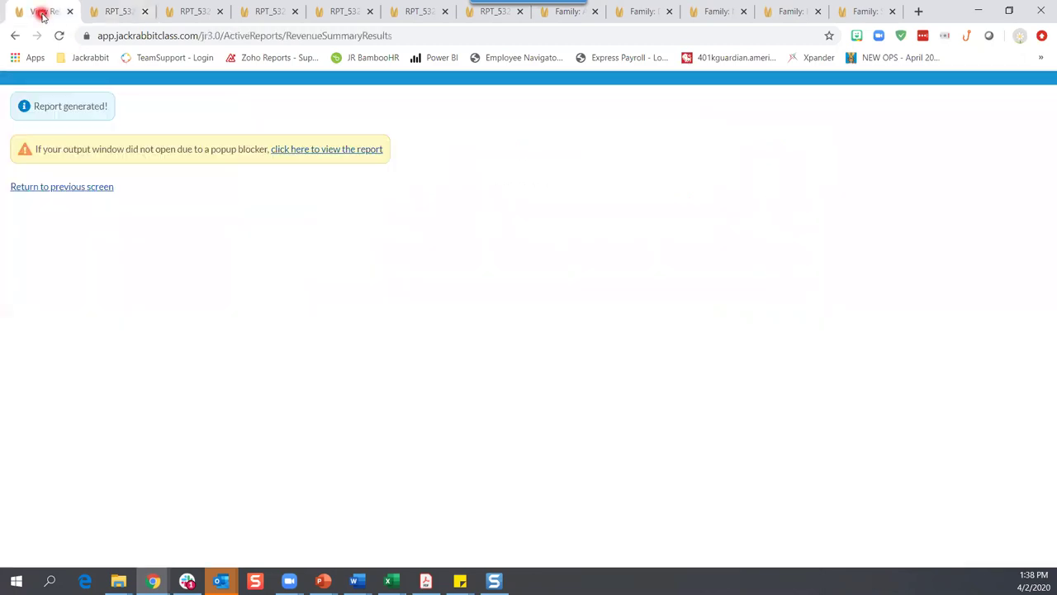
{"action": "left_click", "coordinate": [79, 187]}
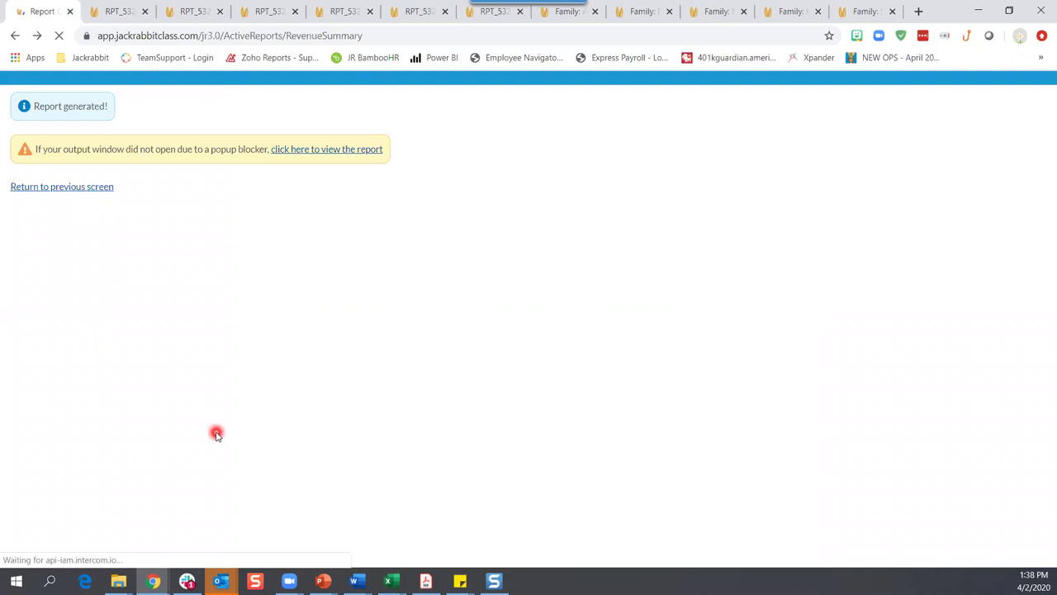
{"action": "left_click", "coordinate": [557, 393]}
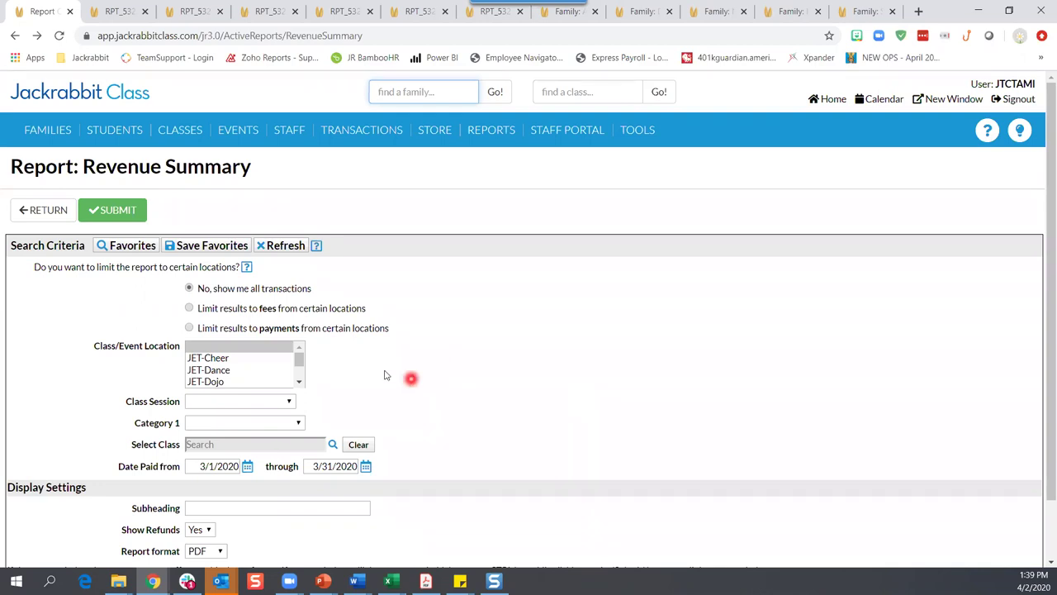
{"action": "left_click", "coordinate": [190, 308]}
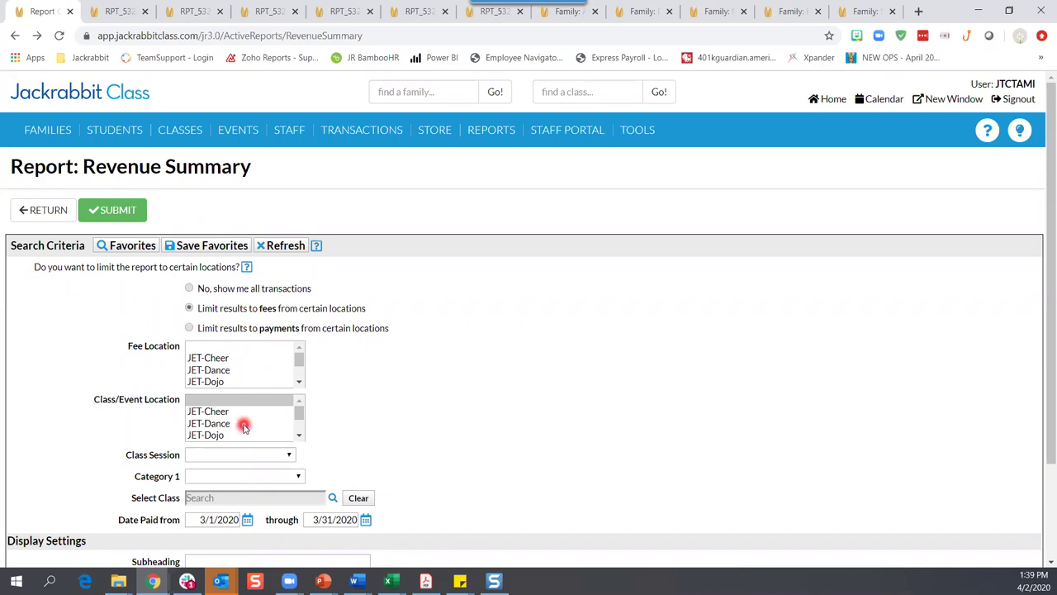
{"action": "left_click", "coordinate": [188, 328]}
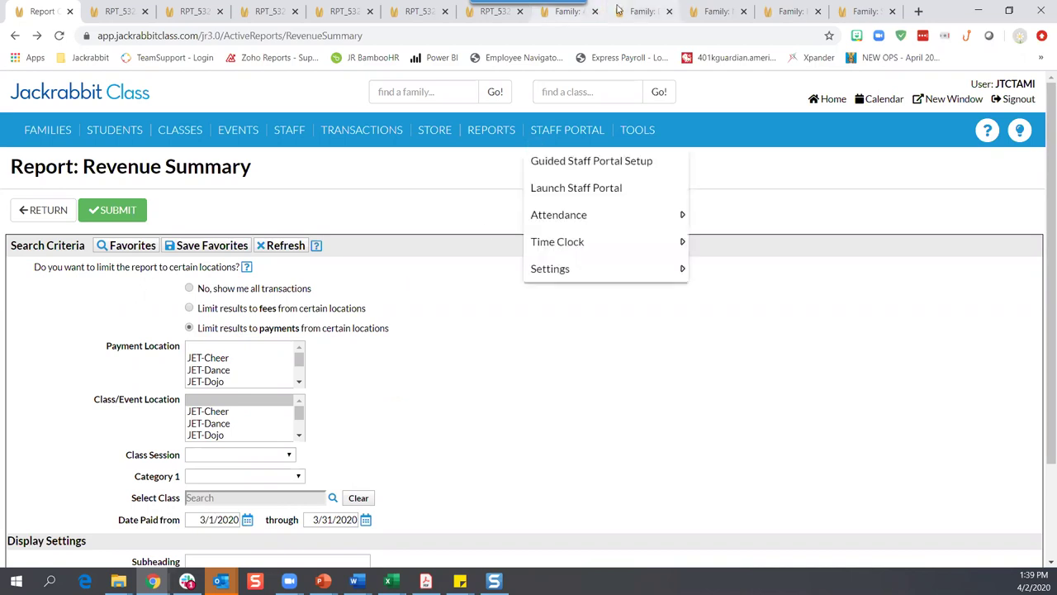
Check the locations on the first open family record's transactions and the family location in its summary
{"action": "left_click", "coordinate": [560, 17]}
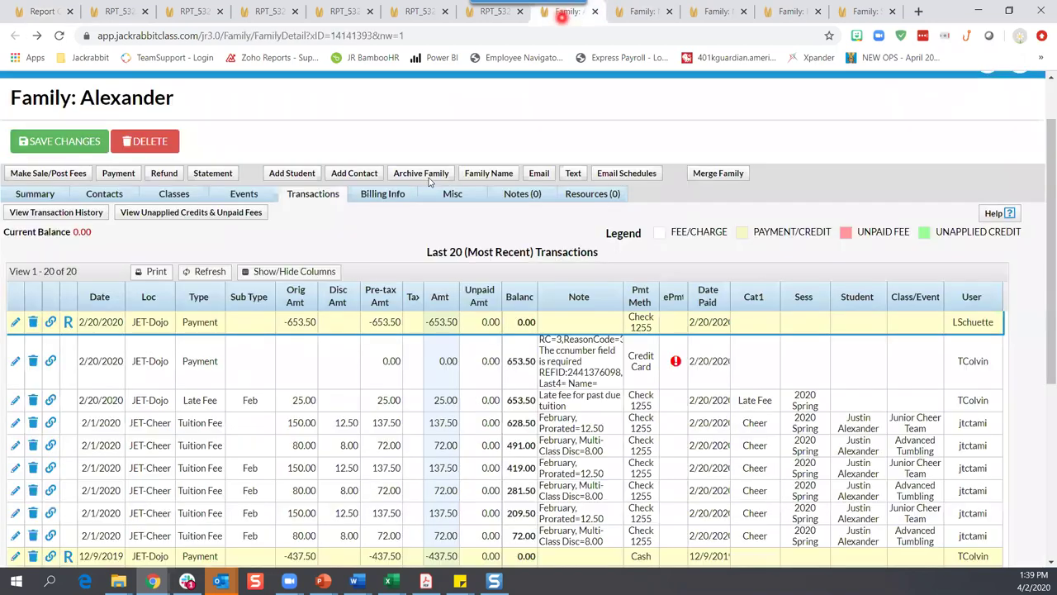
{"action": "left_click", "coordinate": [35, 194]}
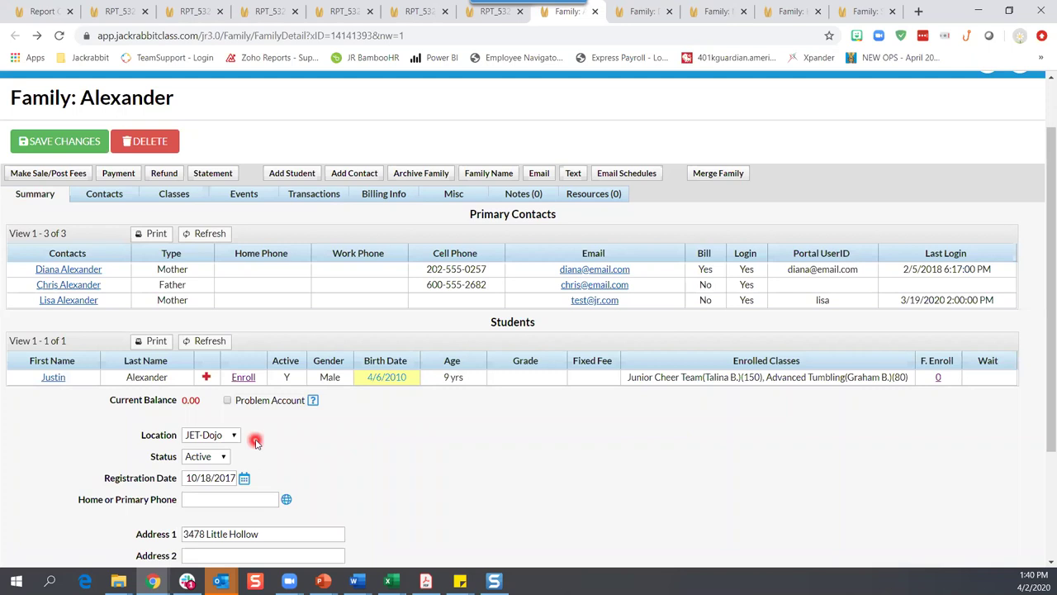
{"action": "scroll", "coordinate": [264, 438], "scroll_direction": "up", "scroll_amount": 1}
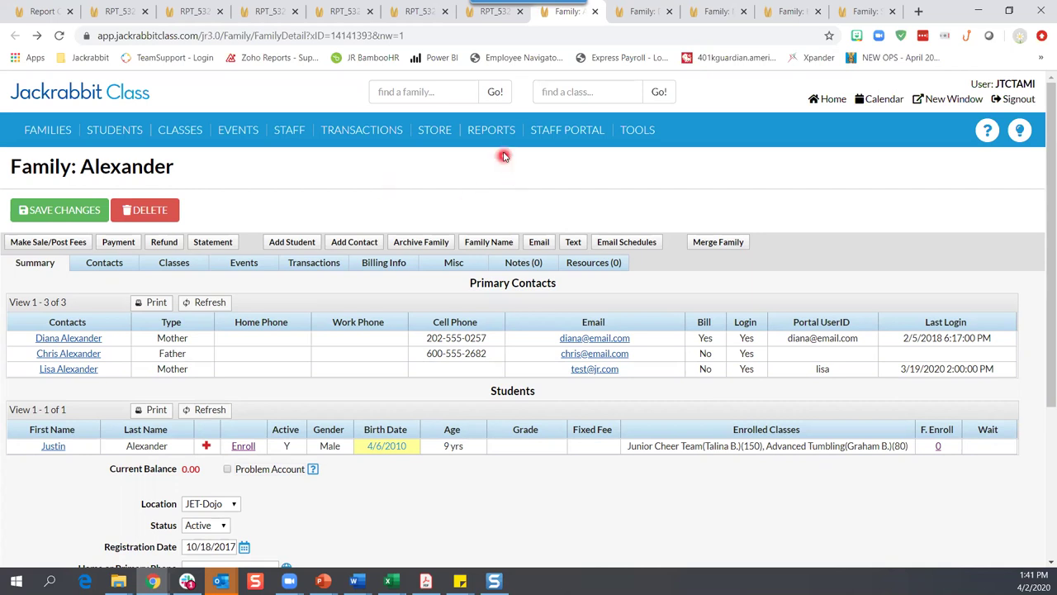
Open the Revenue Reconciliation Reports from the complete list of Transactions / Financials reports
{"action": "mouse_move", "coordinate": [500, 132]}
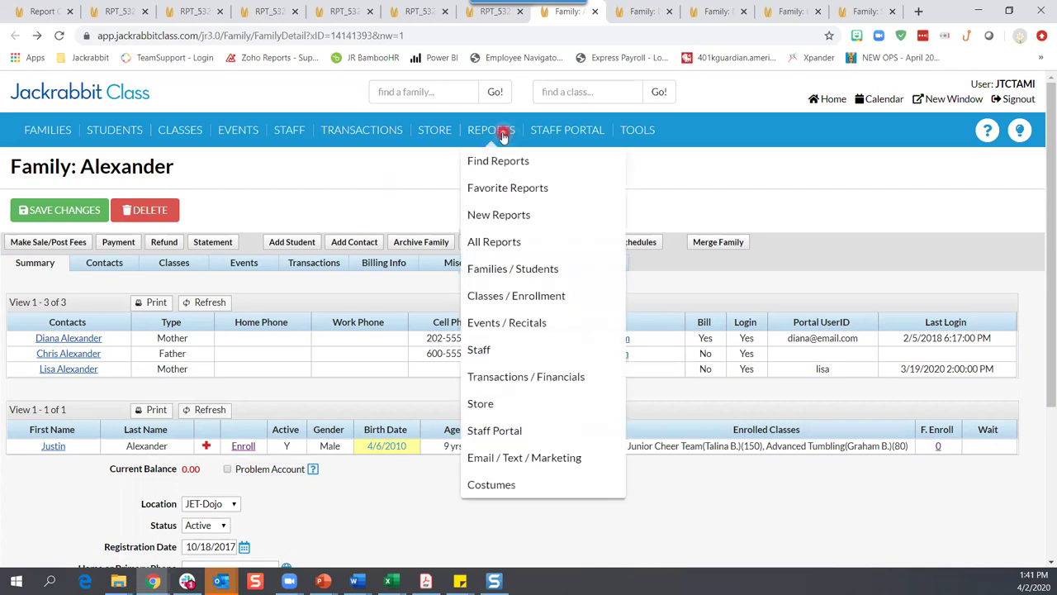
{"action": "left_click", "coordinate": [526, 376]}
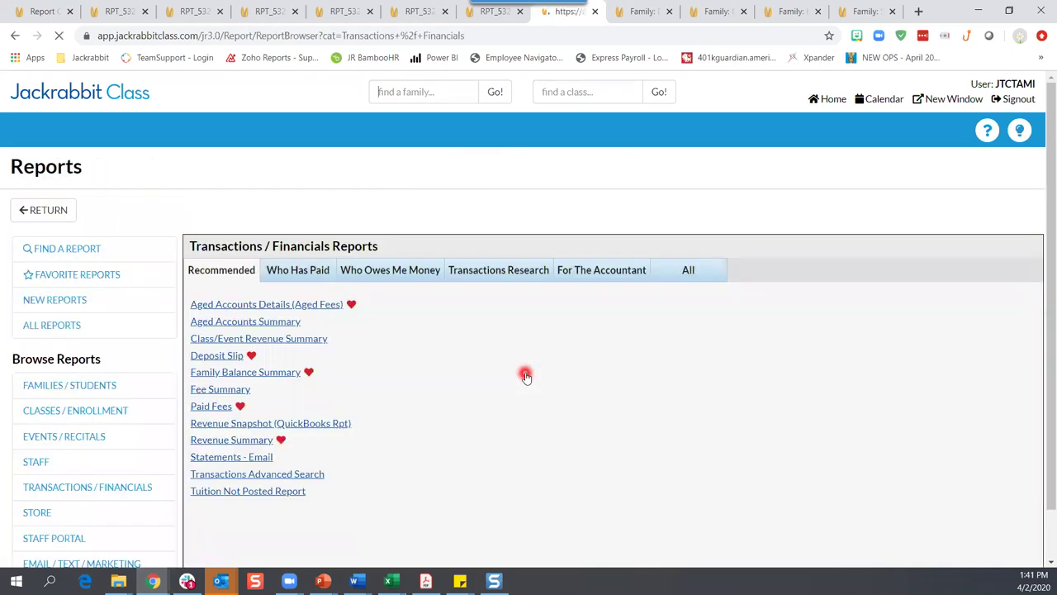
{"action": "left_click", "coordinate": [677, 274]}
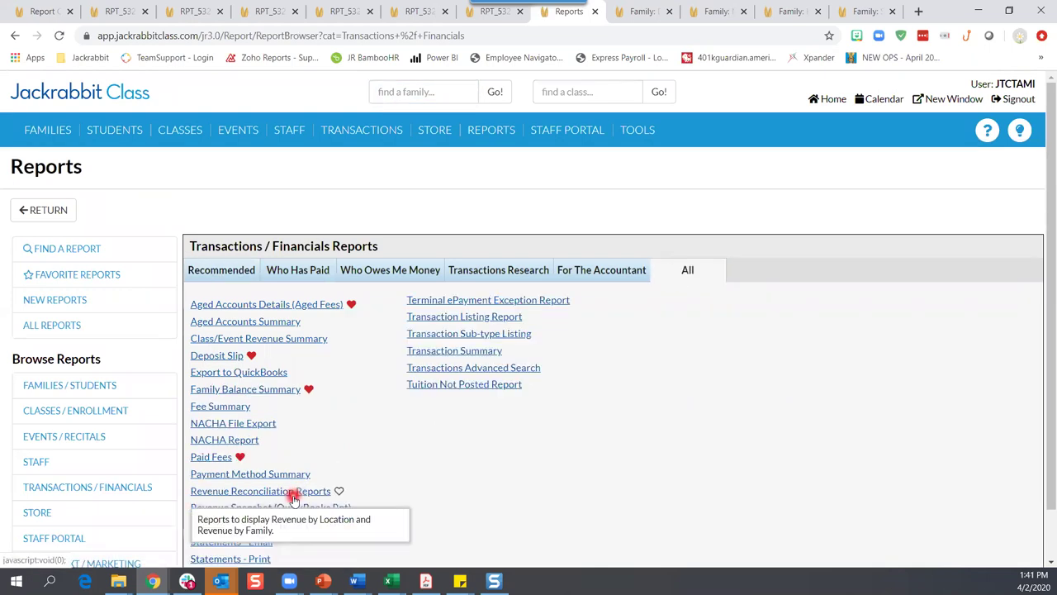
{"action": "left_click", "coordinate": [293, 495]}
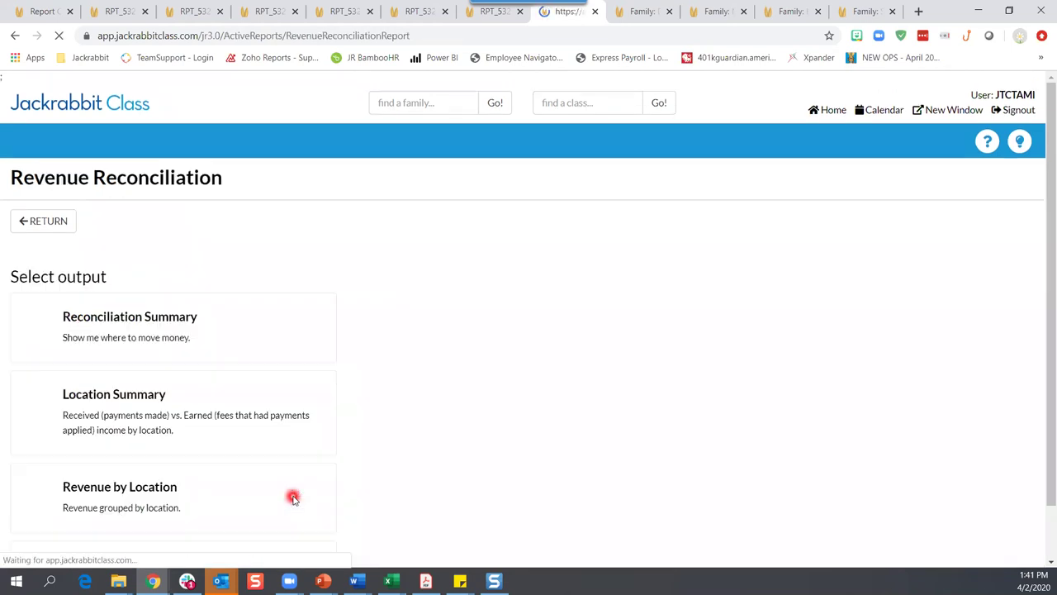
{"action": "scroll", "coordinate": [372, 425], "scroll_direction": "down", "scroll_amount": 2}
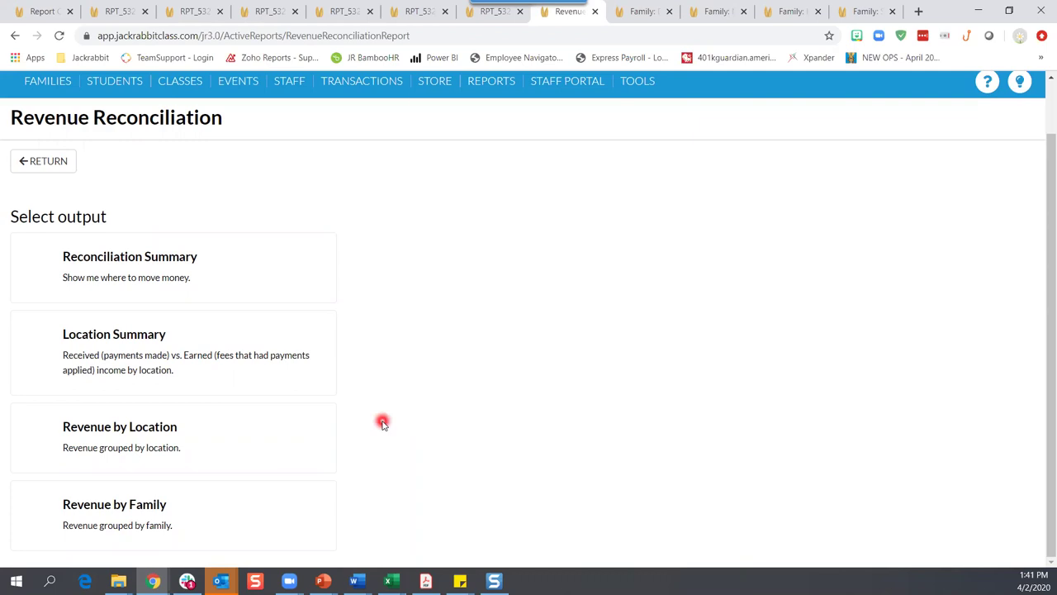
Run the Reconciliation Summary output for 3/1/2020 through 3/31/2020
{"action": "left_click", "coordinate": [231, 282]}
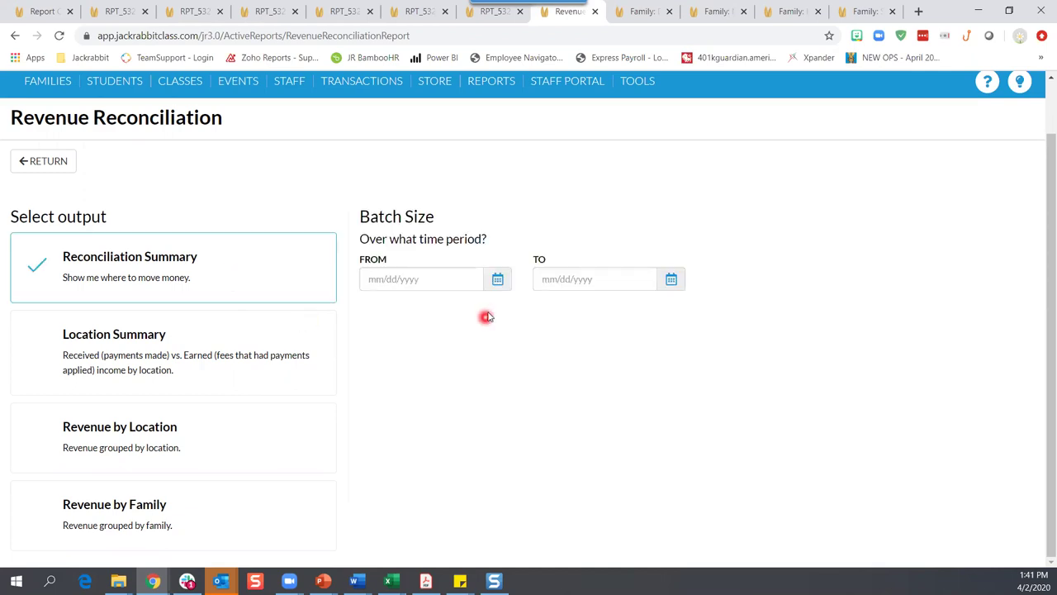
{"action": "left_click", "coordinate": [496, 281]}
{"action": "left_click", "coordinate": [383, 307]}
{"action": "left_click", "coordinate": [373, 330]}
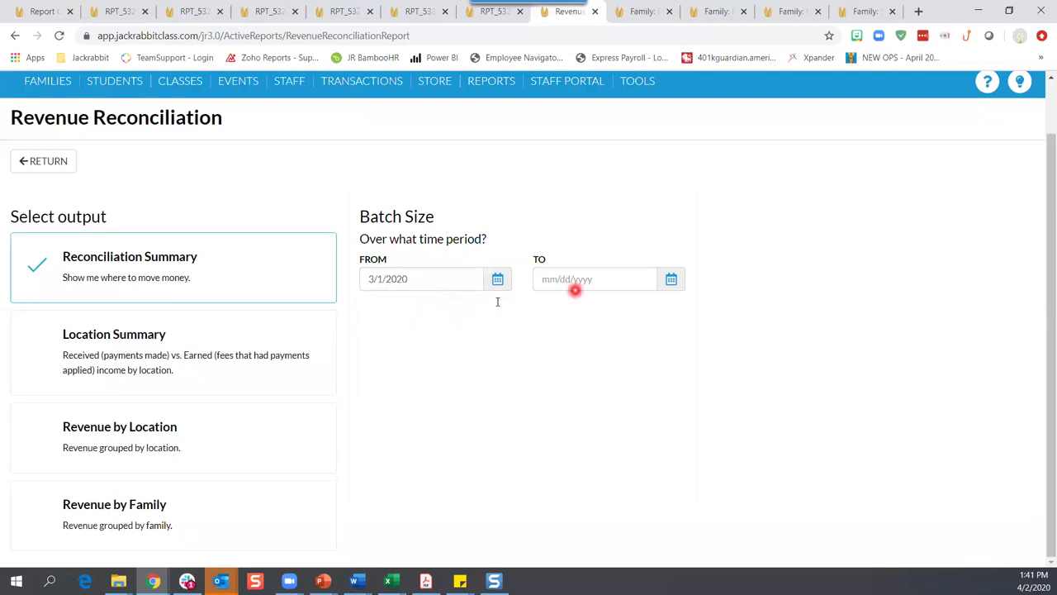
{"action": "left_click", "coordinate": [671, 281]}
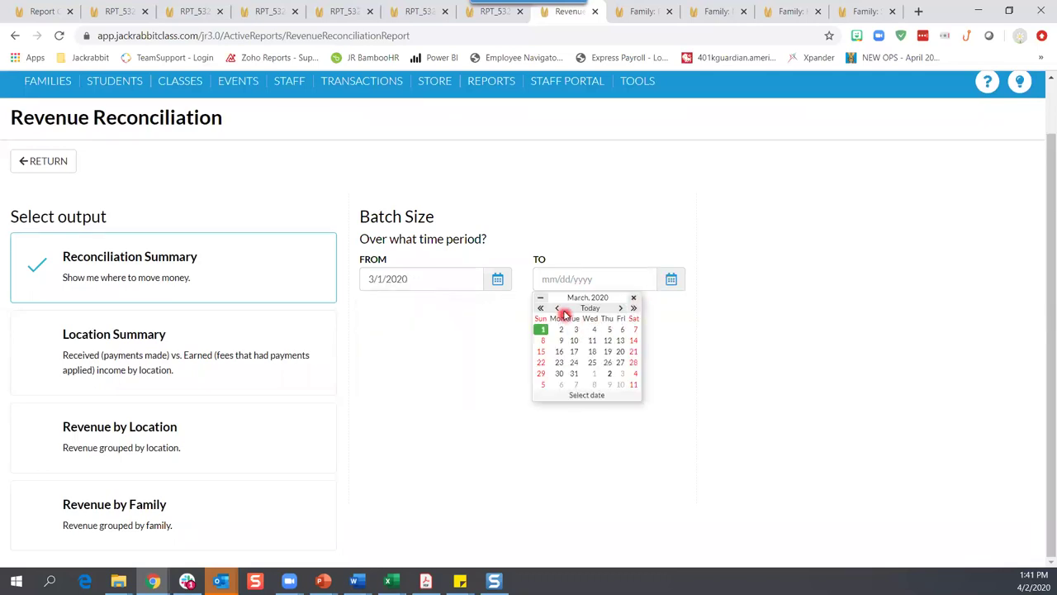
{"action": "left_click", "coordinate": [574, 374]}
{"action": "left_click", "coordinate": [734, 221]}
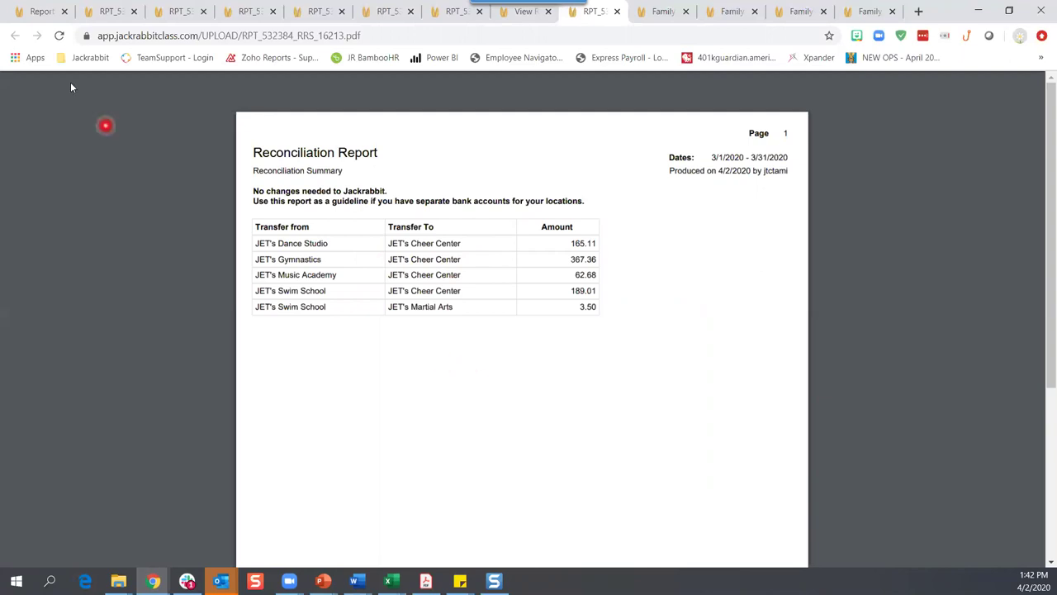
{"action": "left_click", "coordinate": [34, 11]}
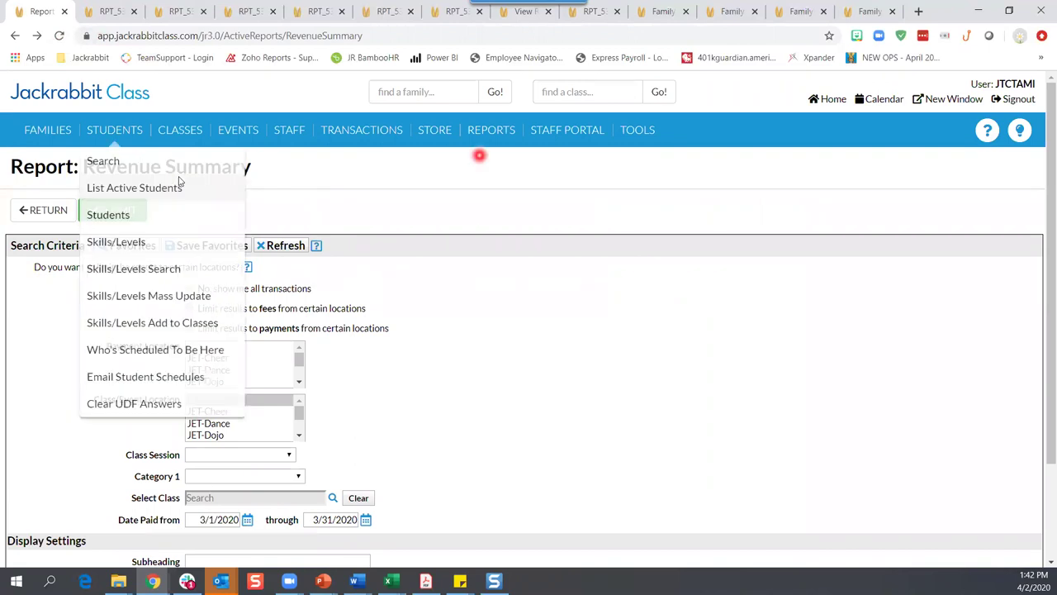
{"action": "mouse_move", "coordinate": [498, 137]}
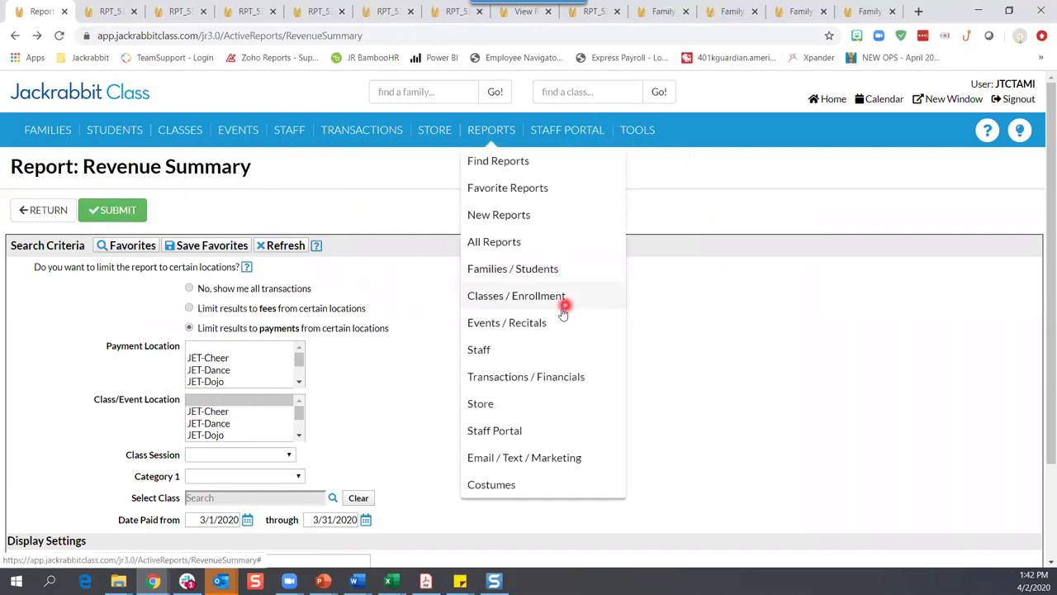
{"action": "left_click", "coordinate": [554, 380]}
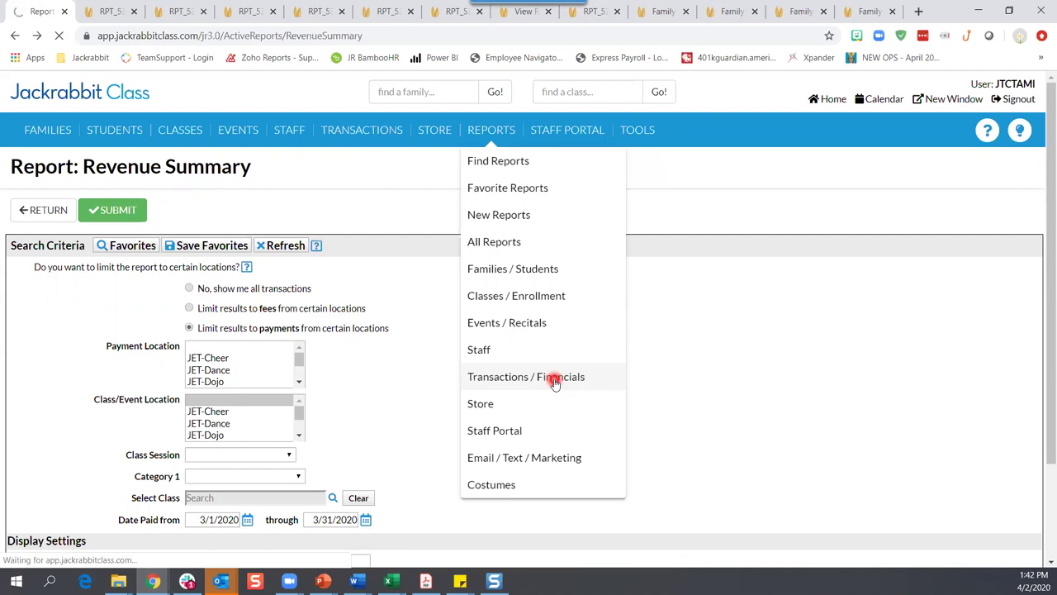
Return to the Revenue Reconciliation options and run the Location Summary output for 3/1/2020 through 3/31/2020
{"action": "left_click", "coordinate": [521, 12]}
{"action": "left_click", "coordinate": [86, 188]}
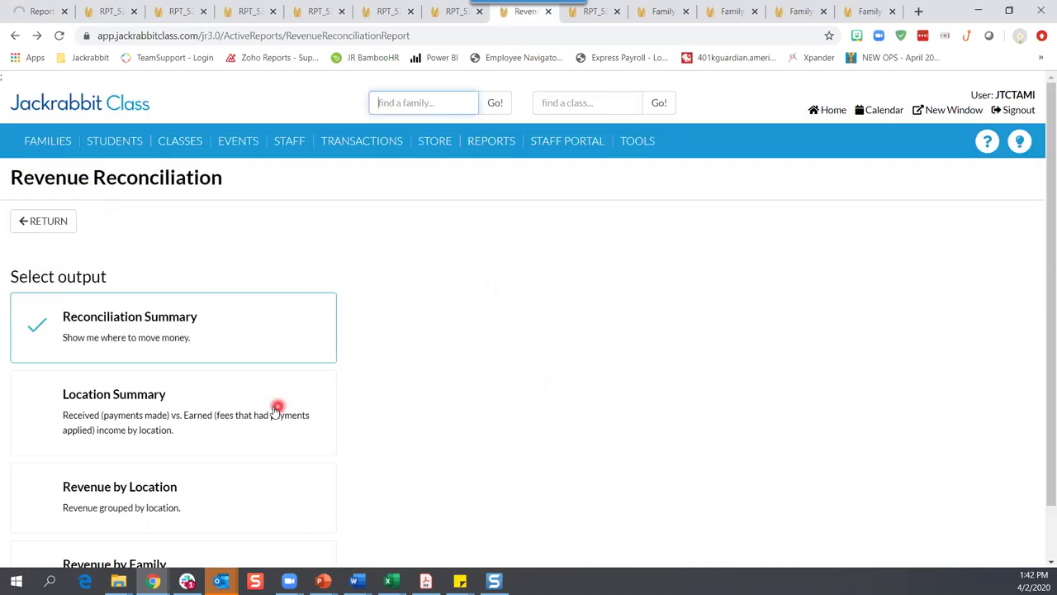
{"action": "left_click", "coordinate": [272, 408]}
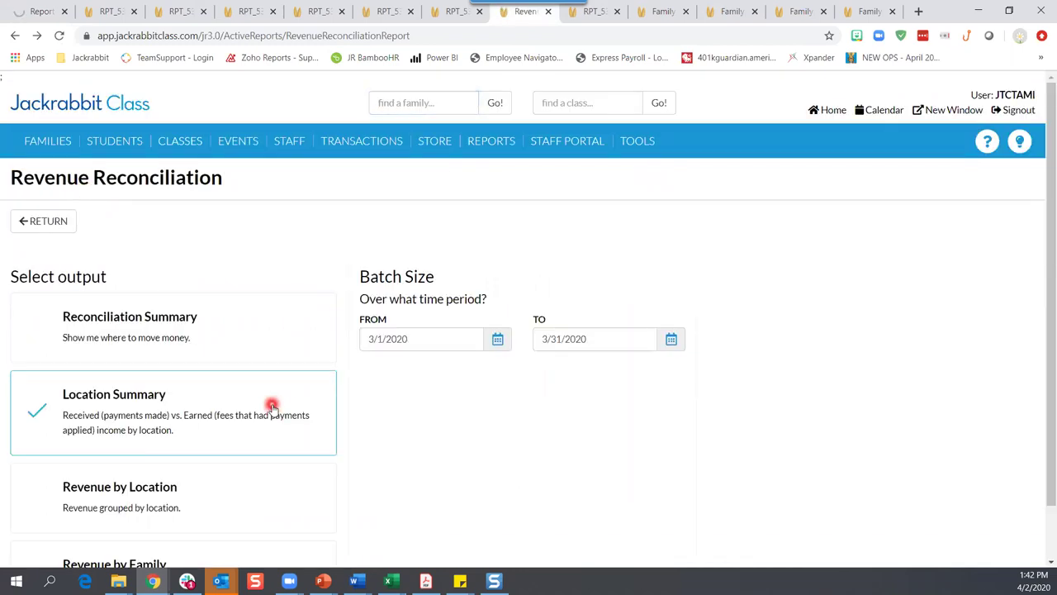
{"action": "left_click", "coordinate": [498, 338]}
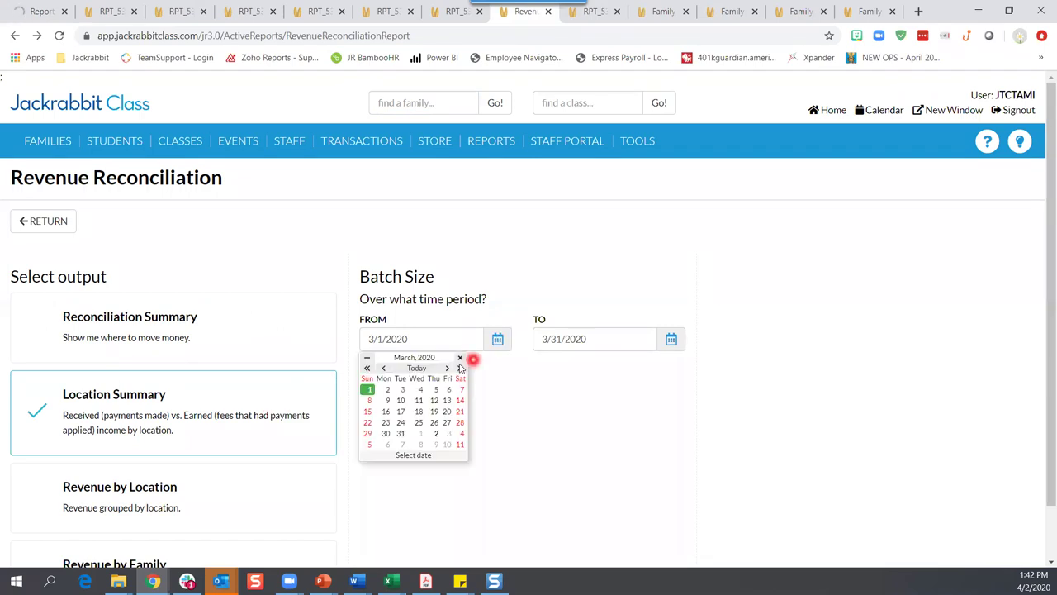
{"action": "left_click", "coordinate": [368, 390]}
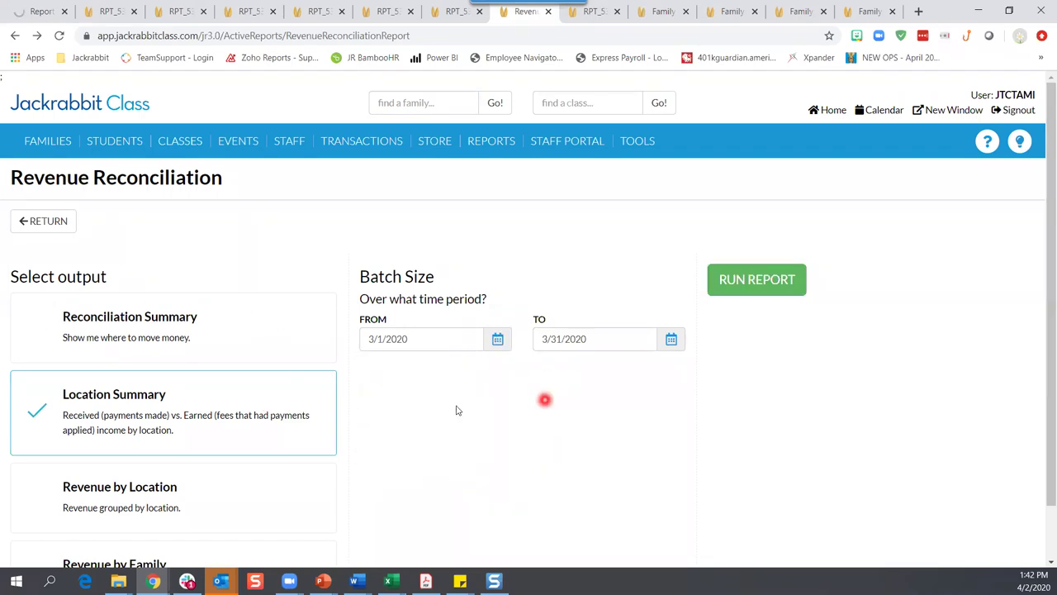
{"action": "left_click", "coordinate": [756, 282]}
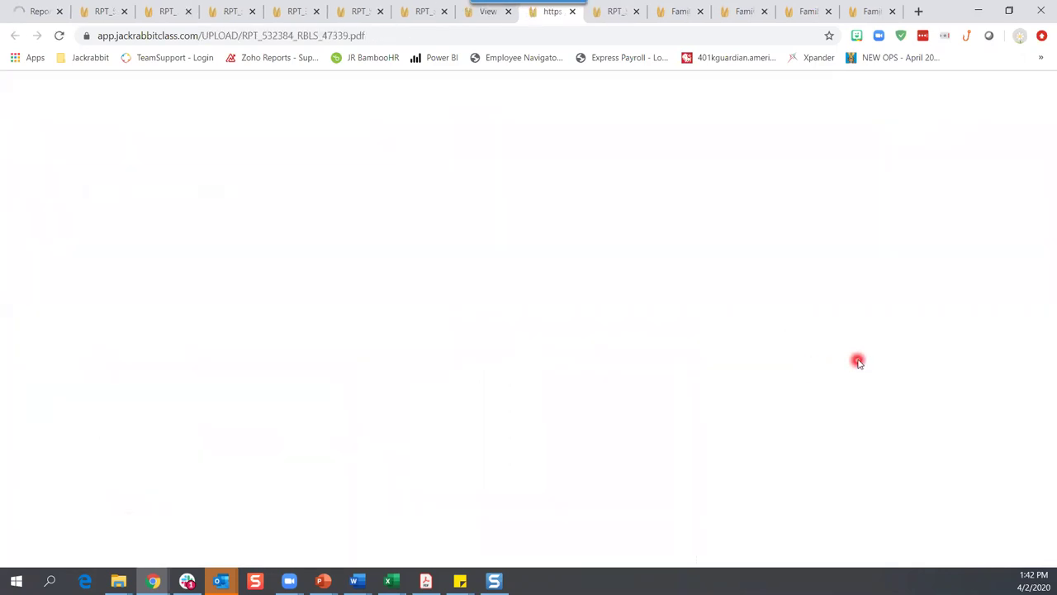
Review each location's received versus applied income in the Locations Summary and compare the differences with the Reconciliation Summary transfers
{"action": "scroll", "coordinate": [719, 376], "scroll_direction": "down", "scroll_amount": 3}
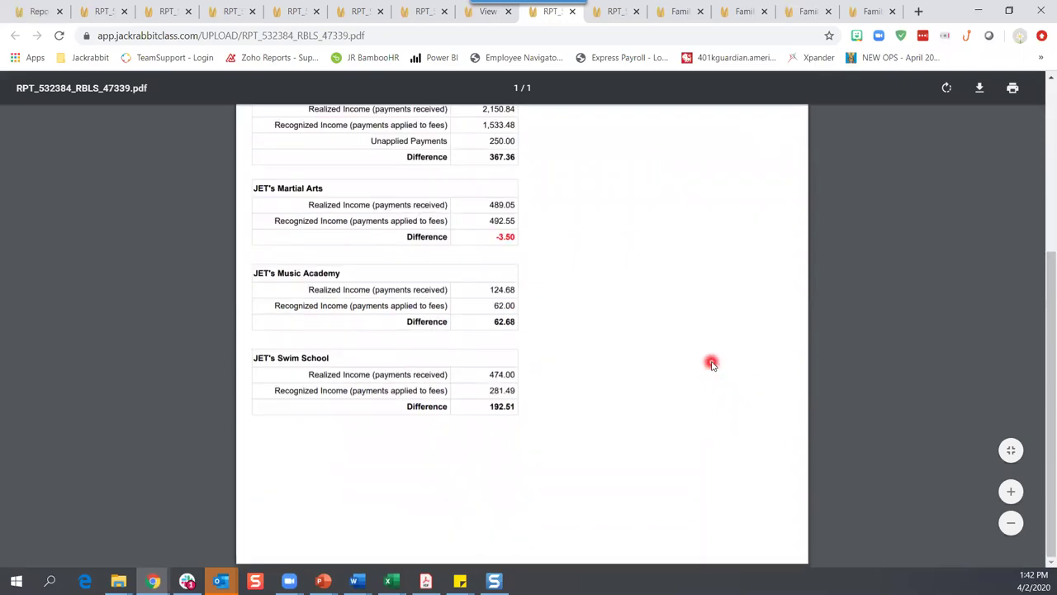
{"action": "scroll", "coordinate": [712, 364], "scroll_direction": "up", "scroll_amount": 5}
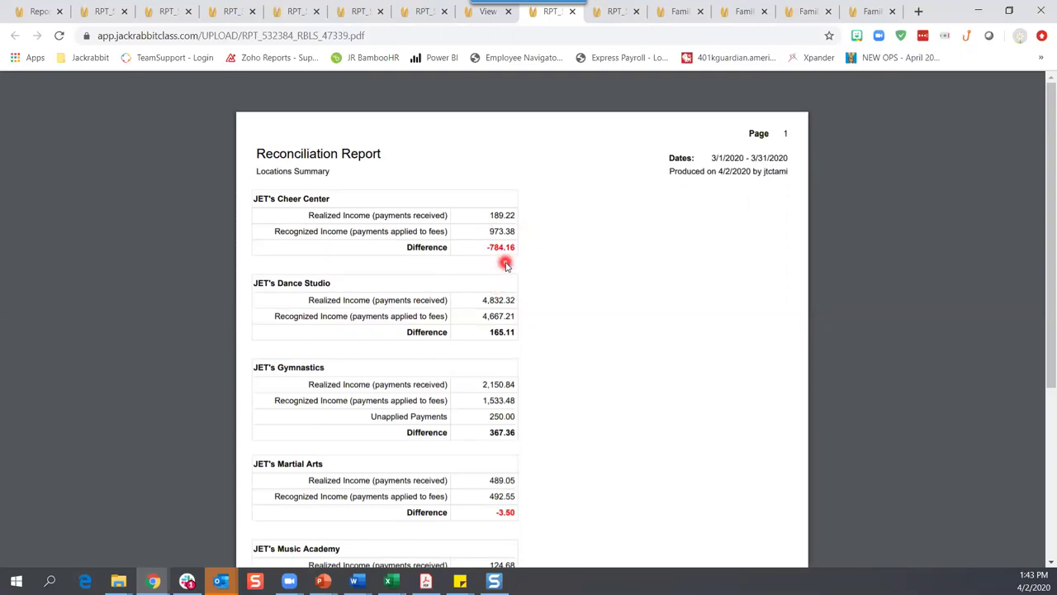
{"action": "left_click", "coordinate": [84, 7]}
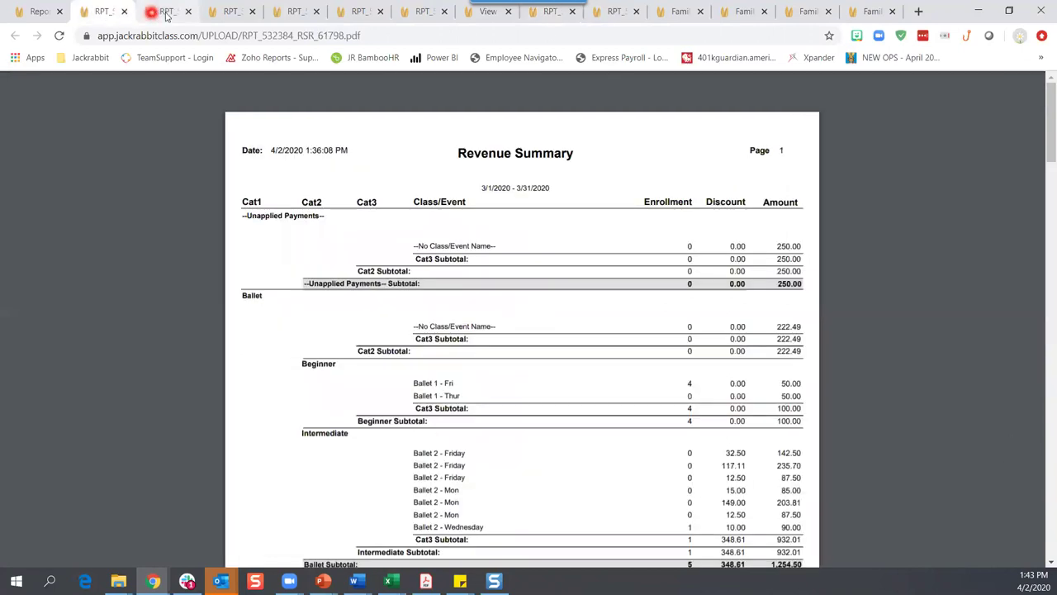
{"action": "left_click", "coordinate": [554, 14]}
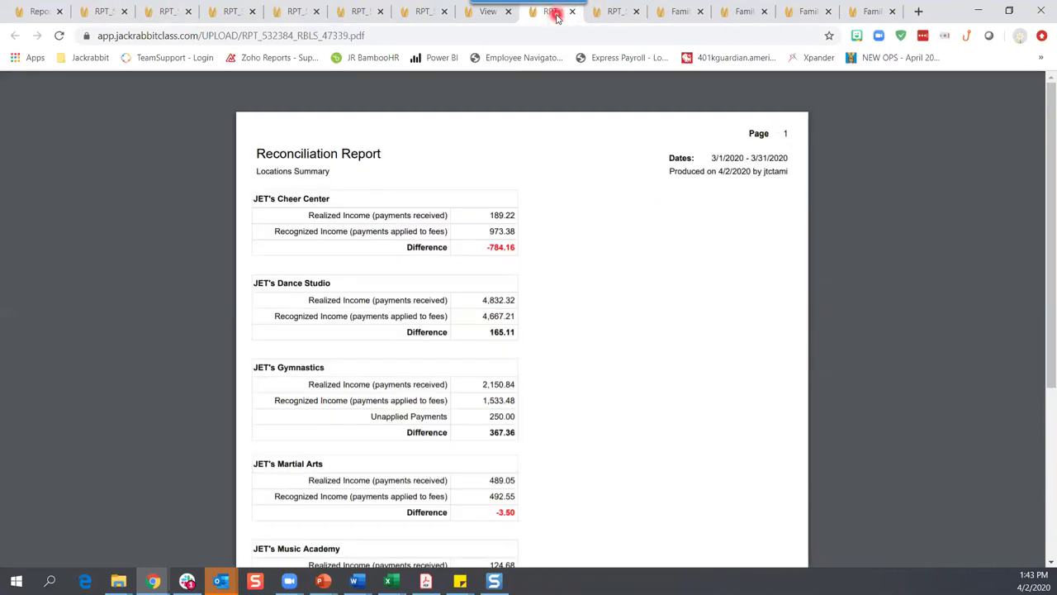
{"action": "left_click", "coordinate": [620, 11]}
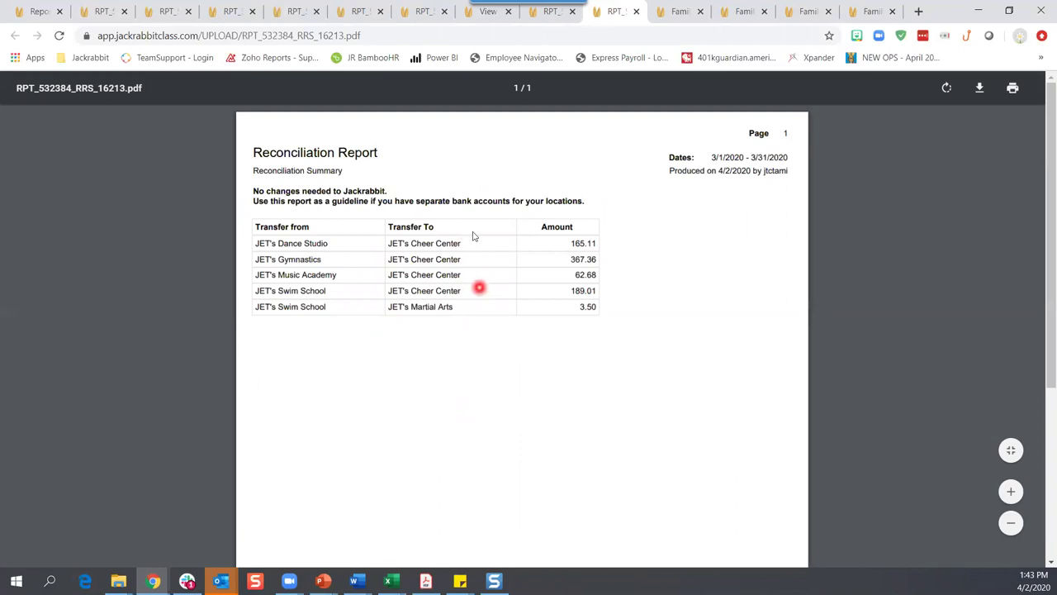
{"action": "left_click", "coordinate": [553, 20]}
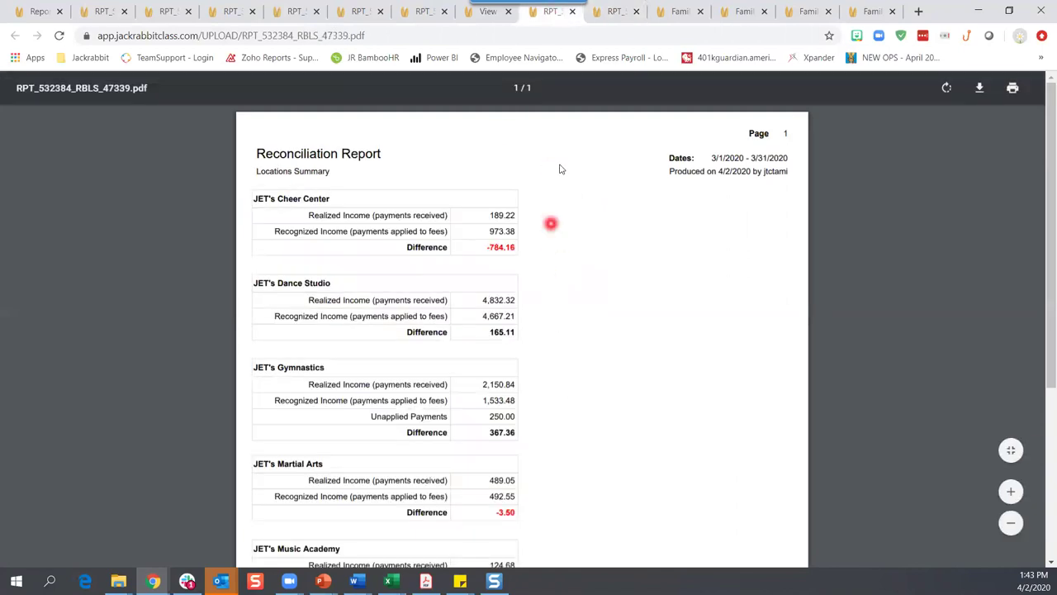
Run the Revenue by Location output for 3/1/2020 through 3/31/2020 and review the payments and paid fees for JET's Cheer Center
{"action": "left_click", "coordinate": [486, 15]}
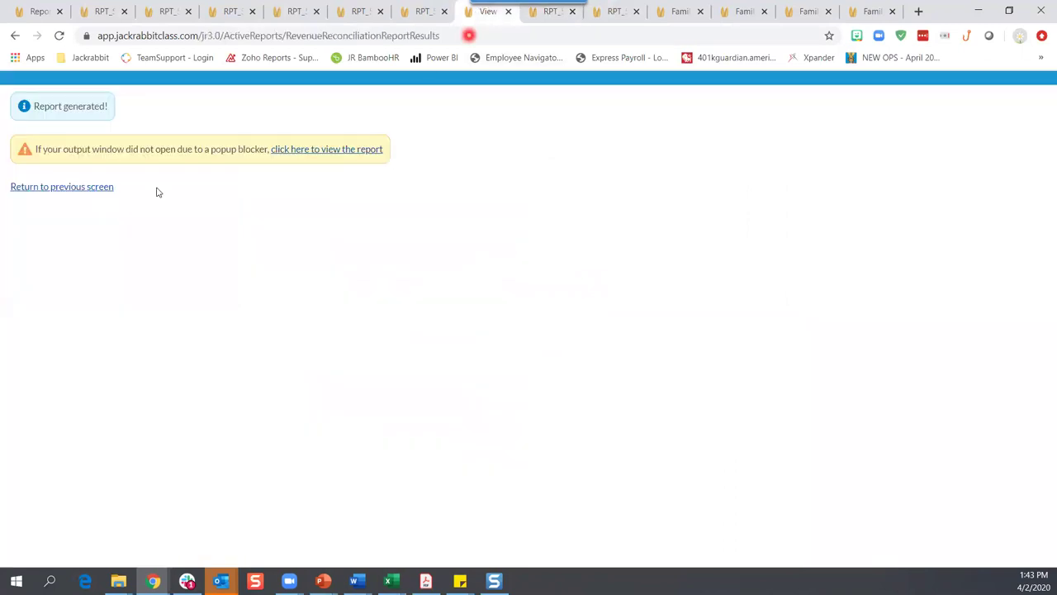
{"action": "left_click", "coordinate": [81, 188]}
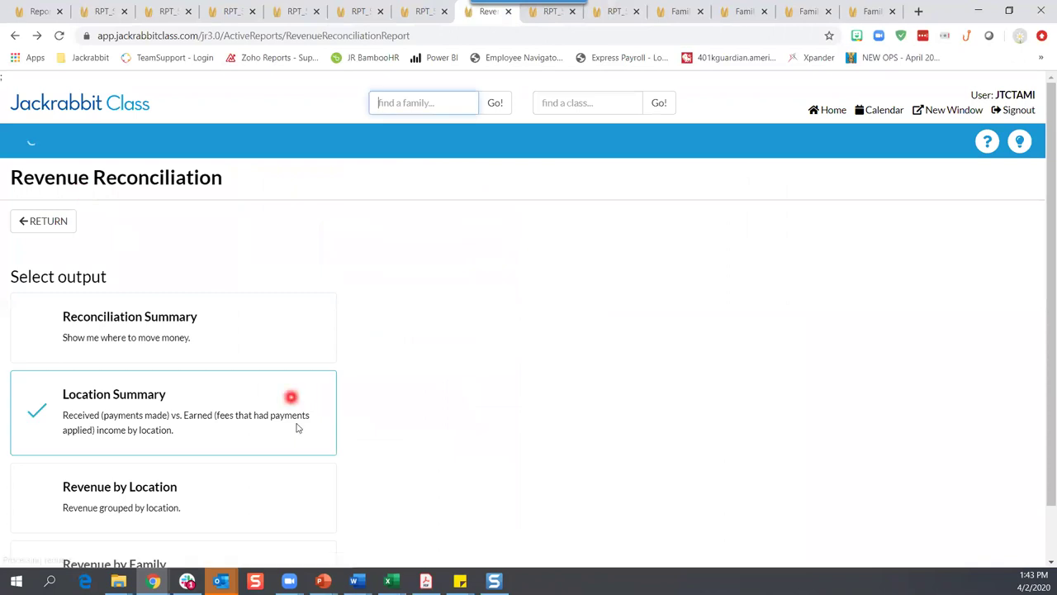
{"action": "scroll", "coordinate": [262, 461], "scroll_direction": "down", "scroll_amount": 1}
{"action": "left_click", "coordinate": [238, 437]}
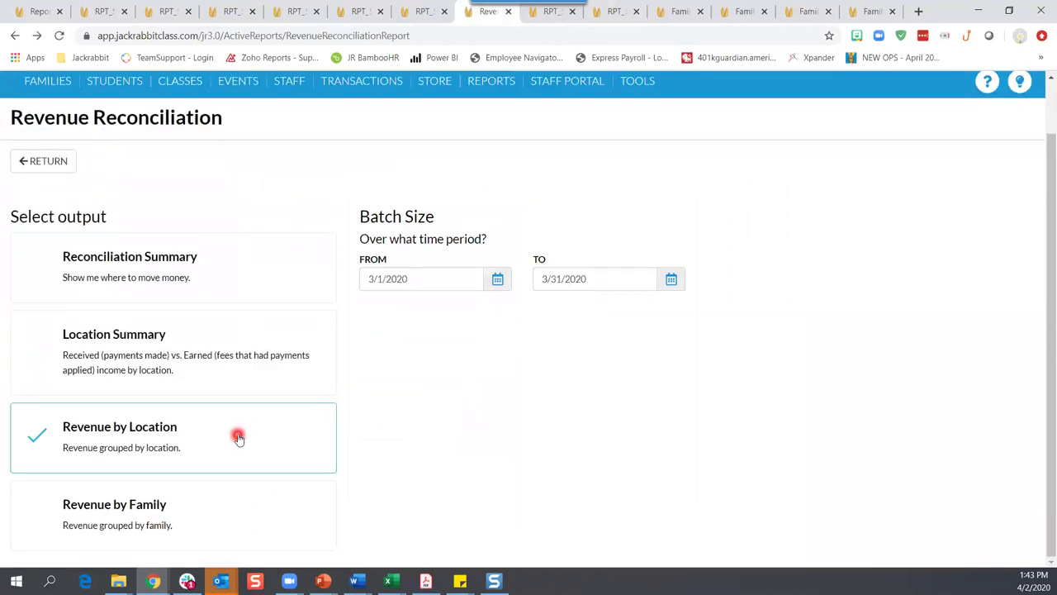
{"action": "left_click", "coordinate": [498, 278]}
{"action": "left_click", "coordinate": [368, 329]}
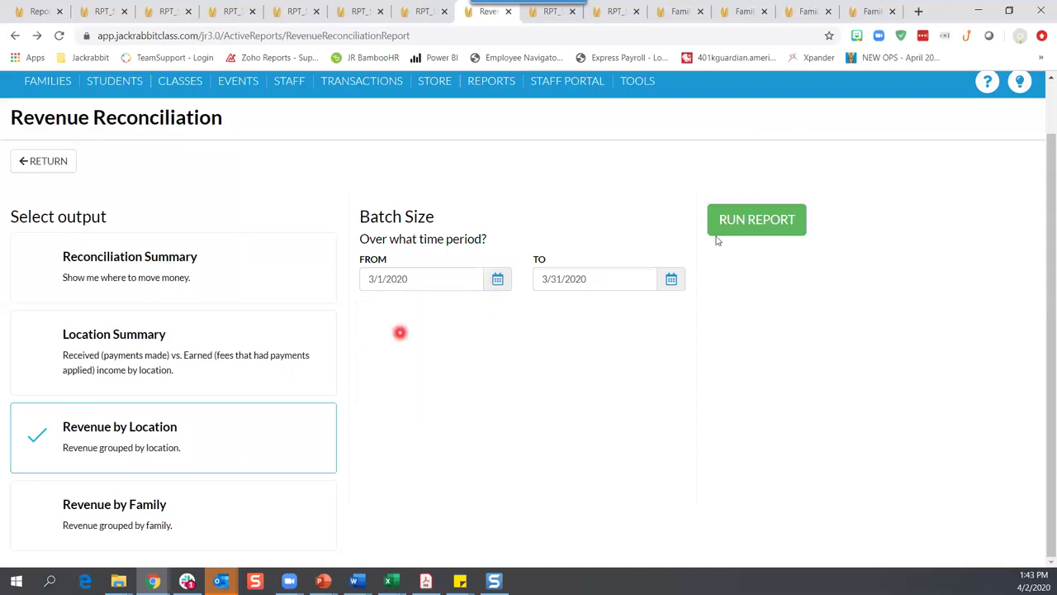
{"action": "left_click", "coordinate": [724, 228]}
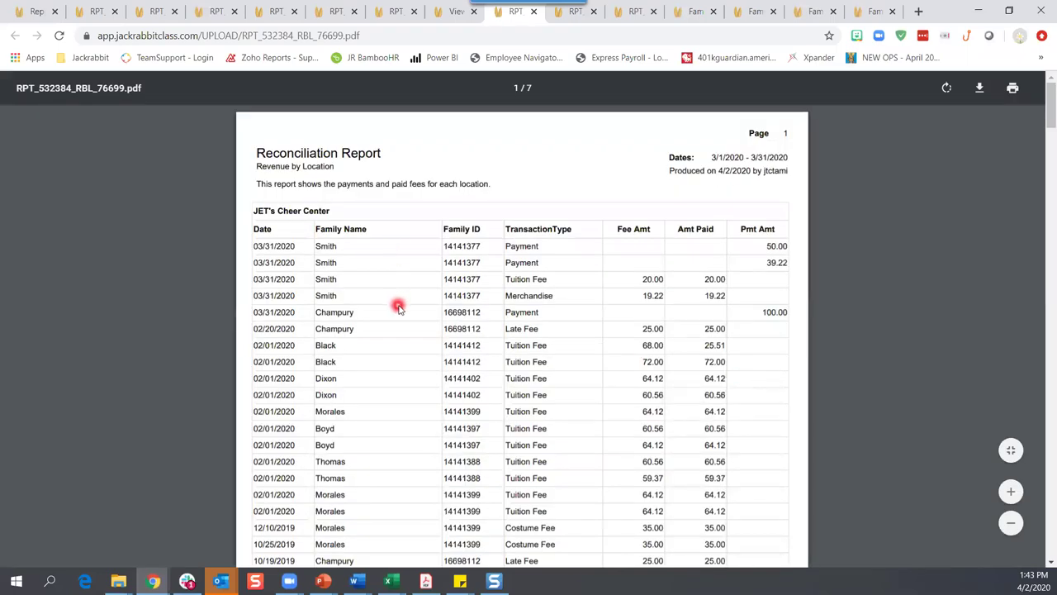
{"action": "scroll", "coordinate": [400, 307], "scroll_direction": "down", "scroll_amount": 3}
{"action": "scroll", "coordinate": [405, 310], "scroll_direction": "up", "scroll_amount": 2}
{"action": "scroll", "coordinate": [405, 307], "scroll_direction": "up", "scroll_amount": 1}
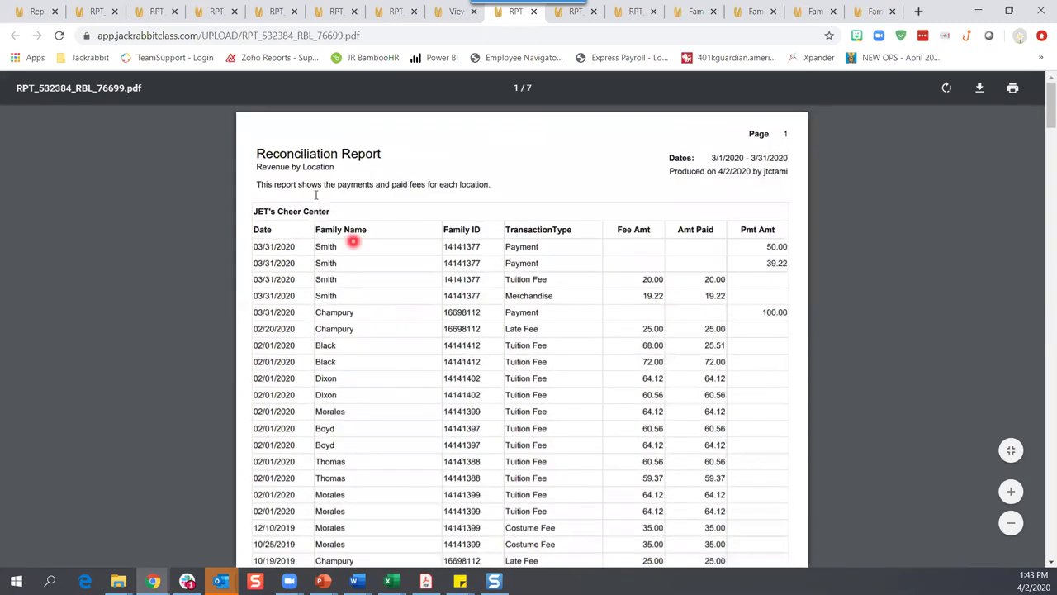
{"action": "scroll", "coordinate": [405, 325], "scroll_direction": "down", "scroll_amount": 3}
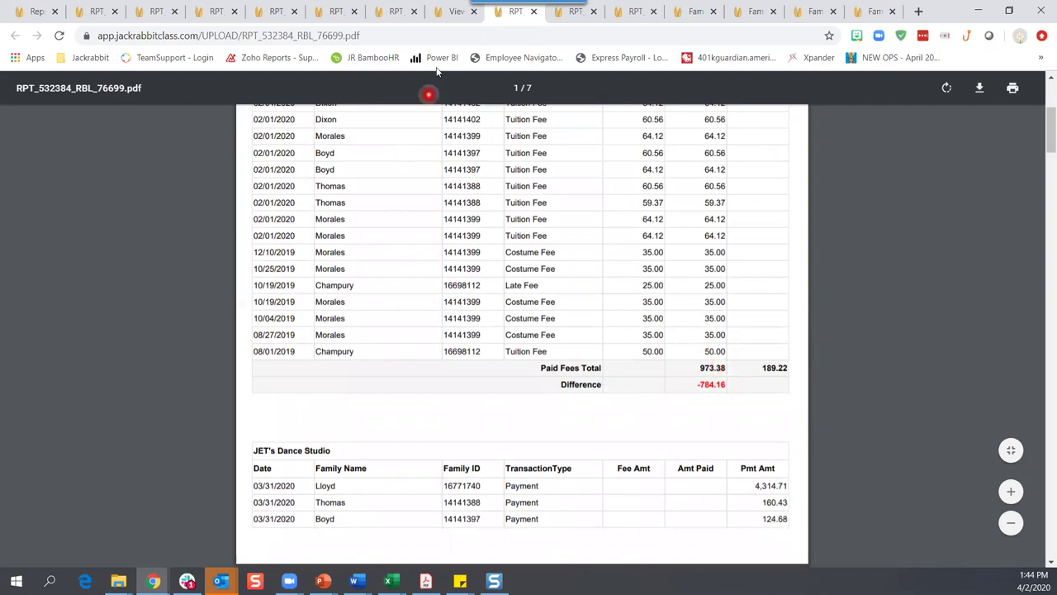
Run the Revenue by Family output for 3/1/2020 through 3/31/2020 and review how each family's payments link to fees across locations
{"action": "left_click", "coordinate": [451, 10]}
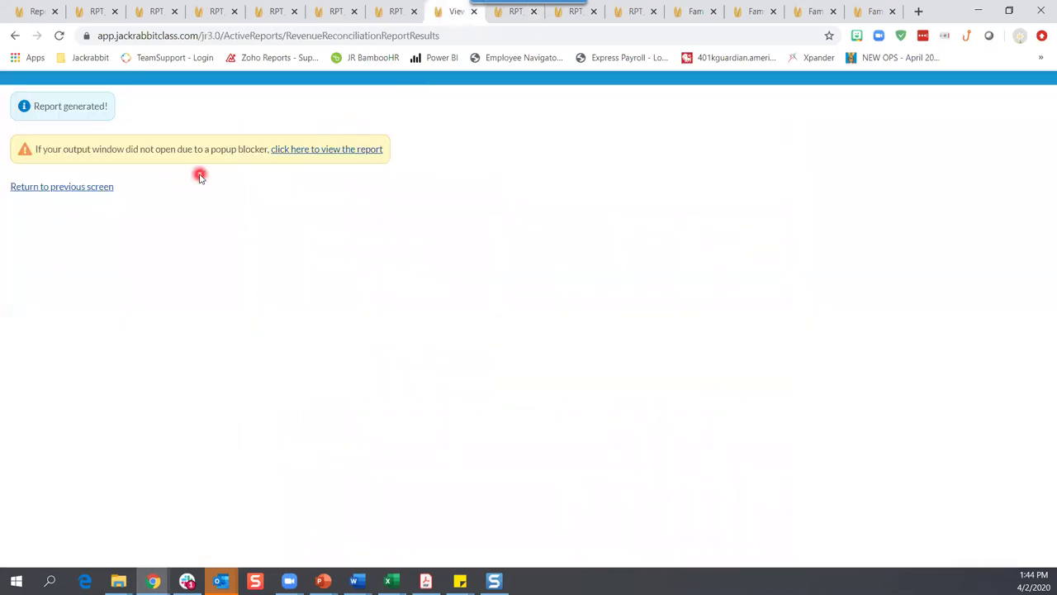
{"action": "left_click", "coordinate": [56, 195]}
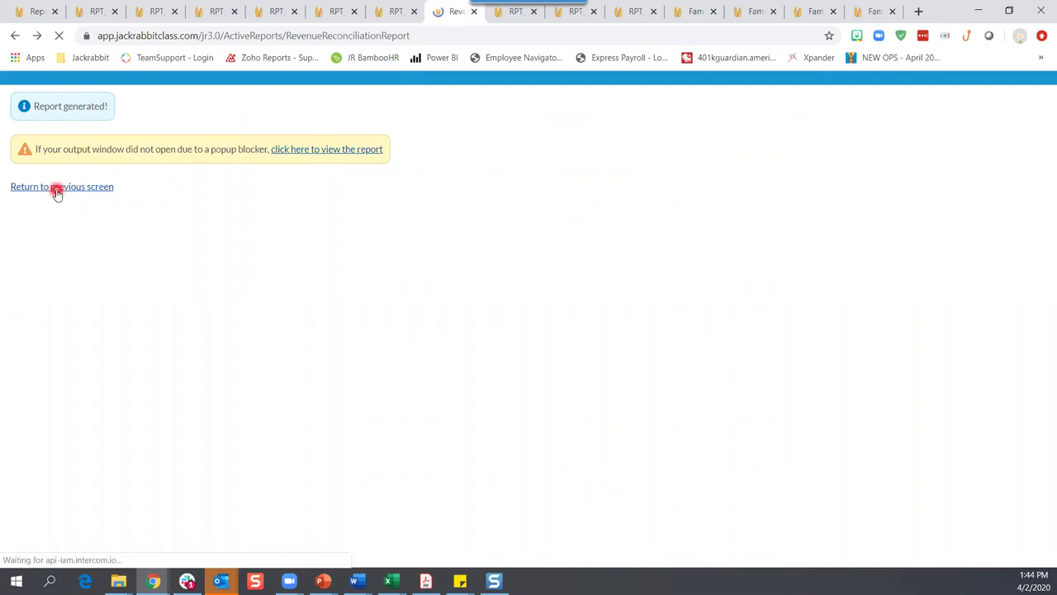
{"action": "scroll", "coordinate": [208, 445], "scroll_direction": "down", "scroll_amount": 1}
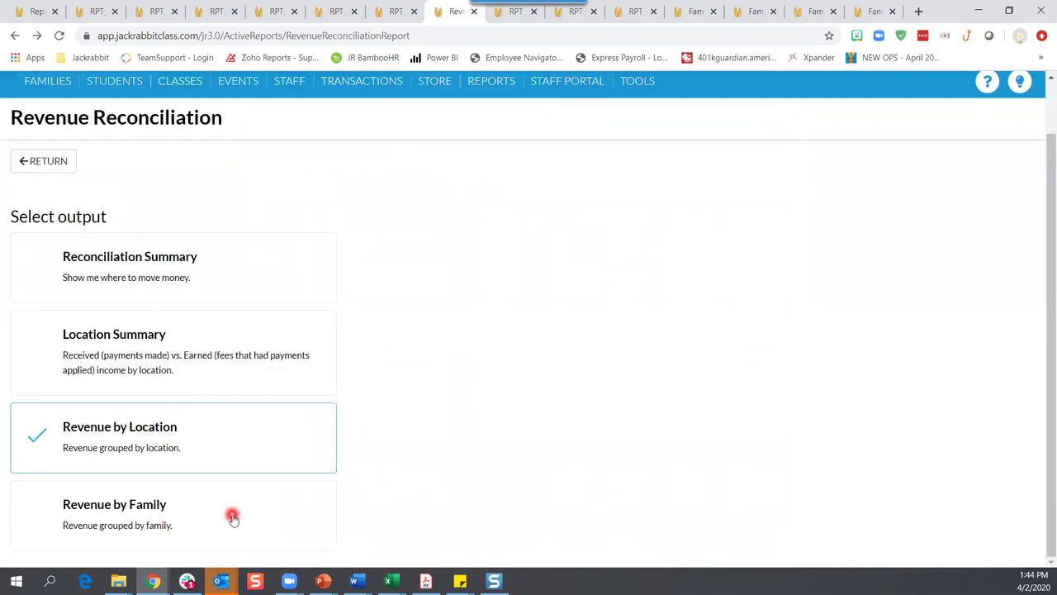
{"action": "left_click", "coordinate": [231, 515]}
{"action": "left_click", "coordinate": [498, 281]}
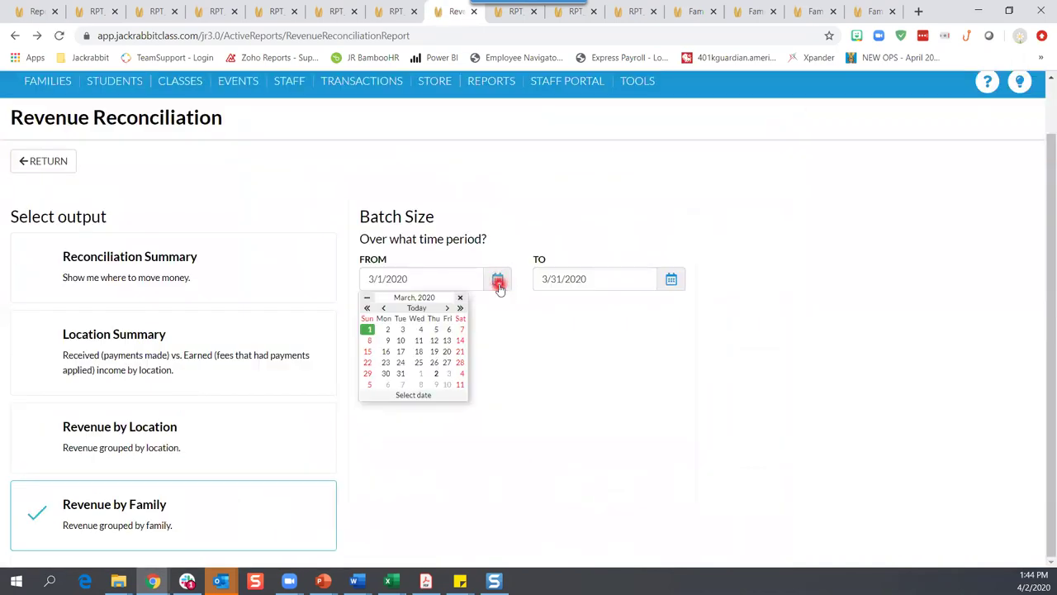
{"action": "left_click", "coordinate": [367, 327]}
{"action": "left_click", "coordinate": [735, 223]}
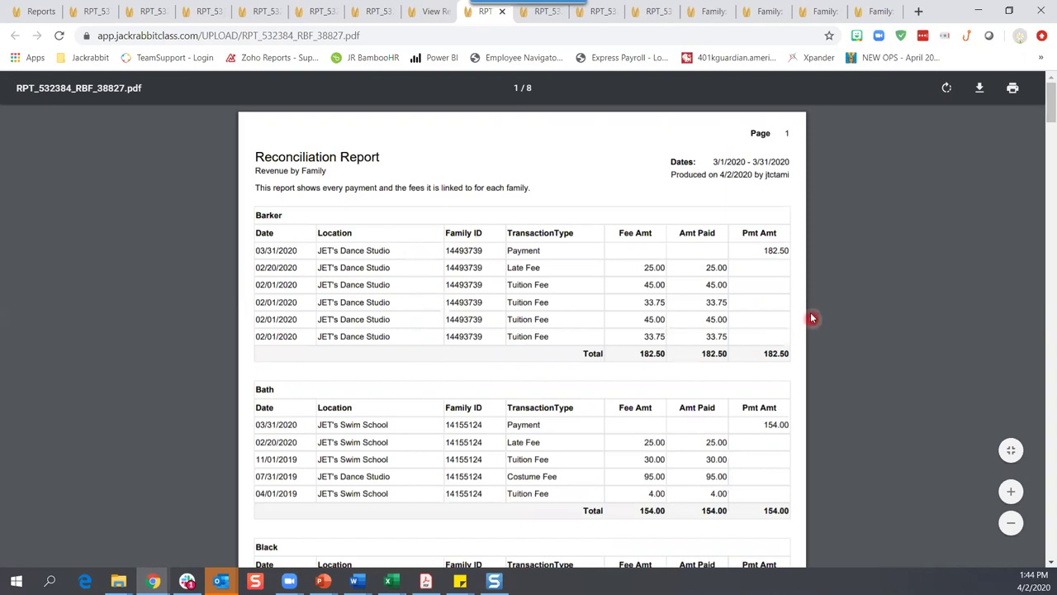
{"action": "scroll", "coordinate": [413, 364], "scroll_direction": "down", "scroll_amount": 2}
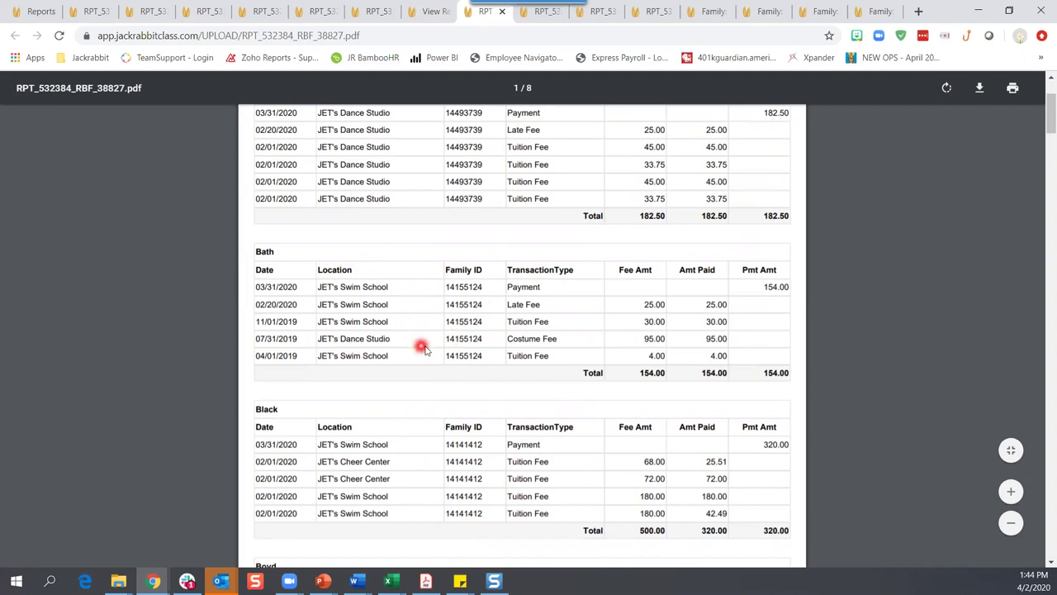
{"action": "scroll", "coordinate": [424, 342], "scroll_direction": "down", "scroll_amount": 1}
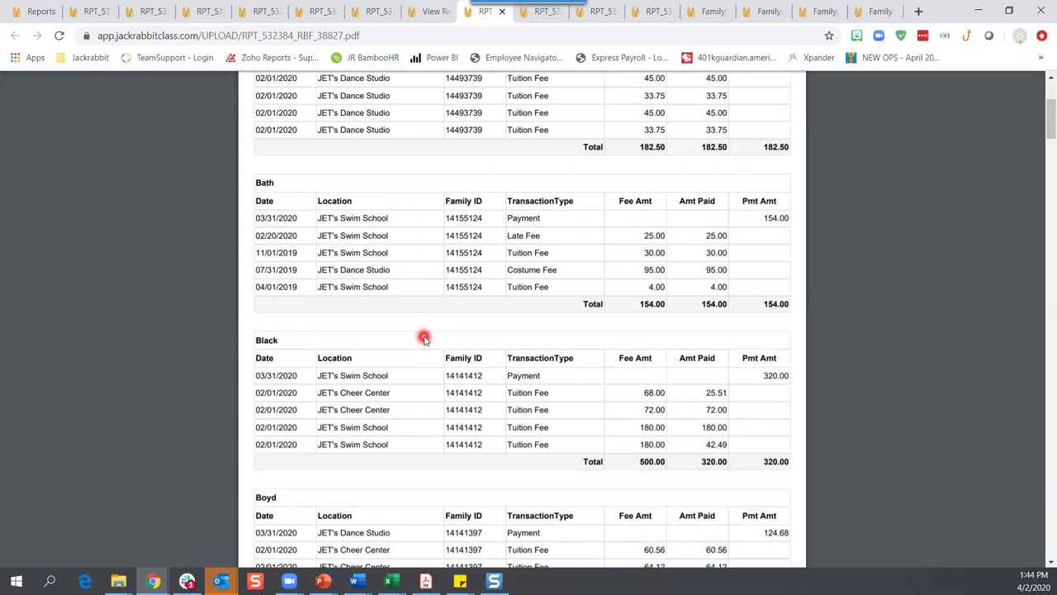
Leave the reconciliation reports and go back to the Executive Dashboard
{"action": "left_click", "coordinate": [39, 15]}
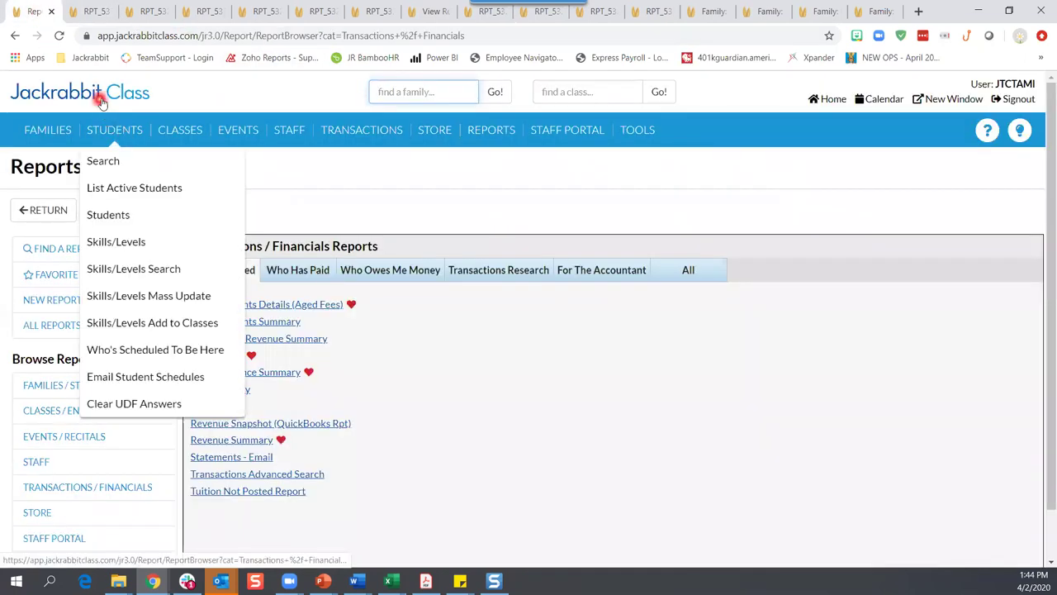
{"action": "left_click", "coordinate": [100, 99]}
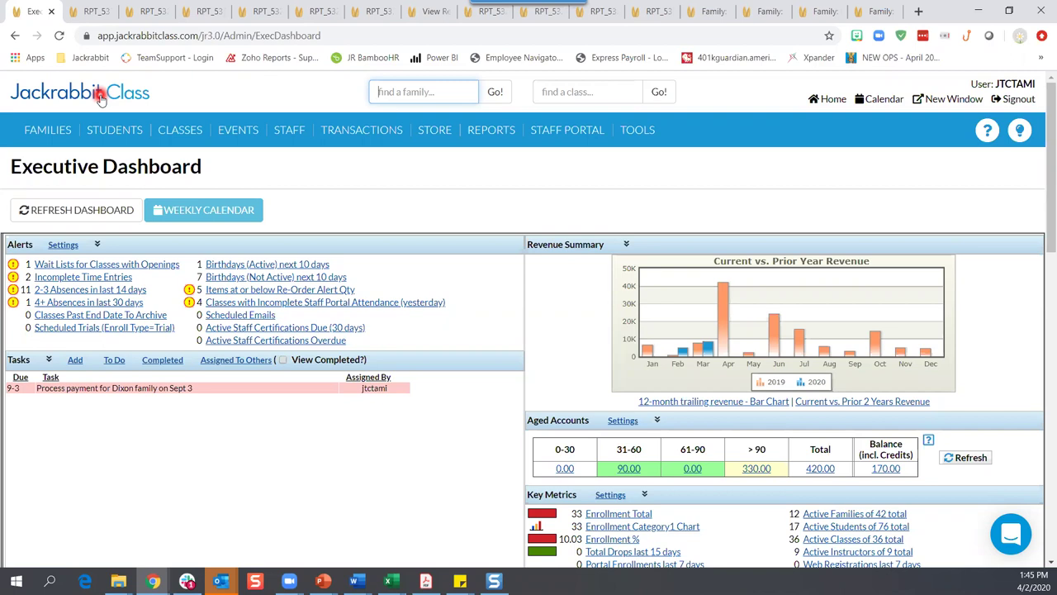
{"action": "left_click", "coordinate": [470, 90]}
{"action": "key", "text": "alt+Tab"}
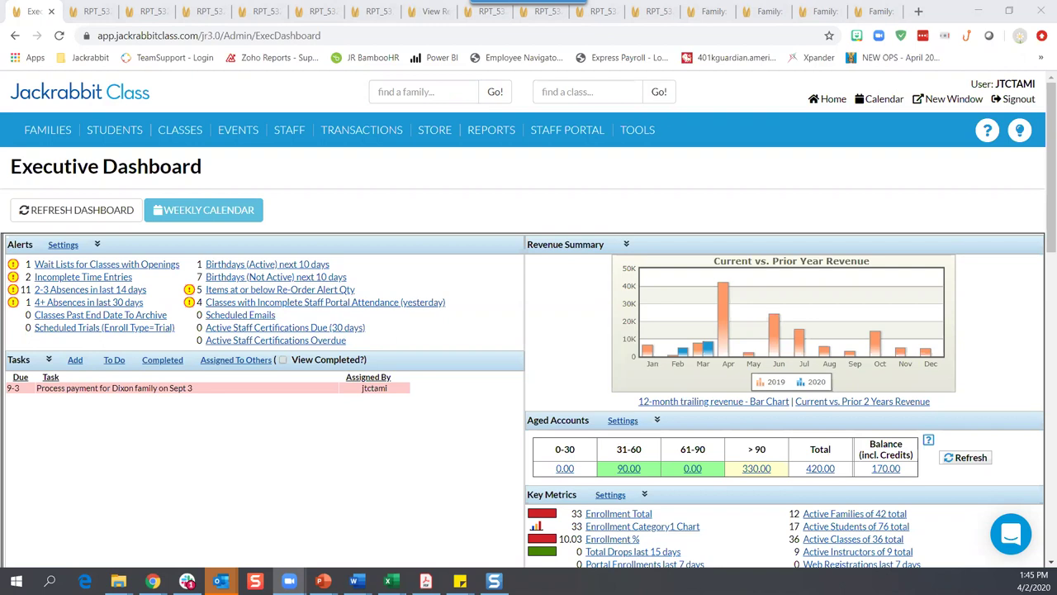
Open the Revenue Summary report from the Transactions / Financials reports
{"action": "left_click", "coordinate": [498, 139]}
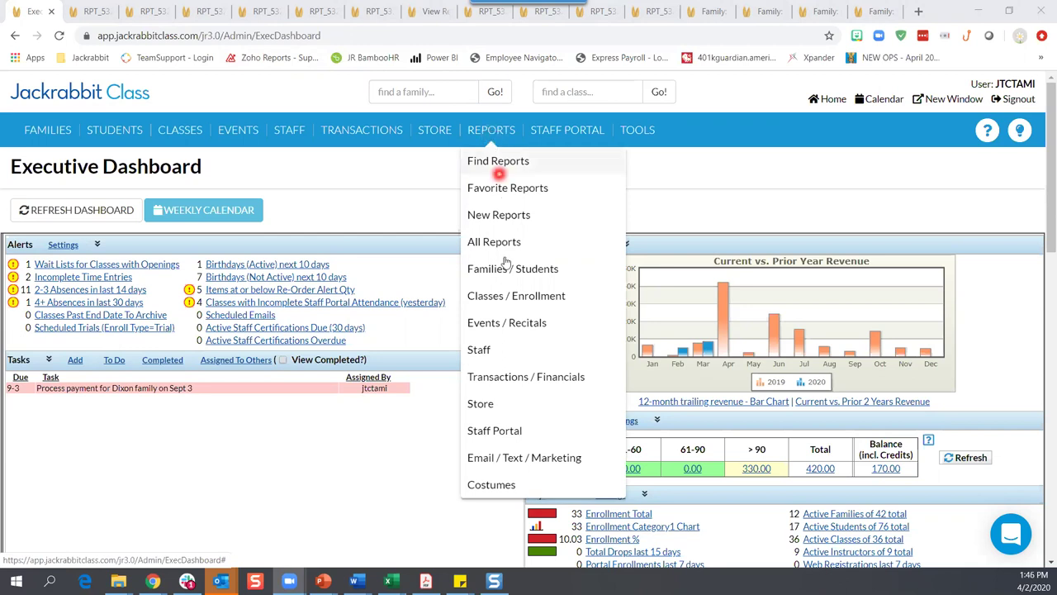
{"action": "left_click", "coordinate": [500, 382]}
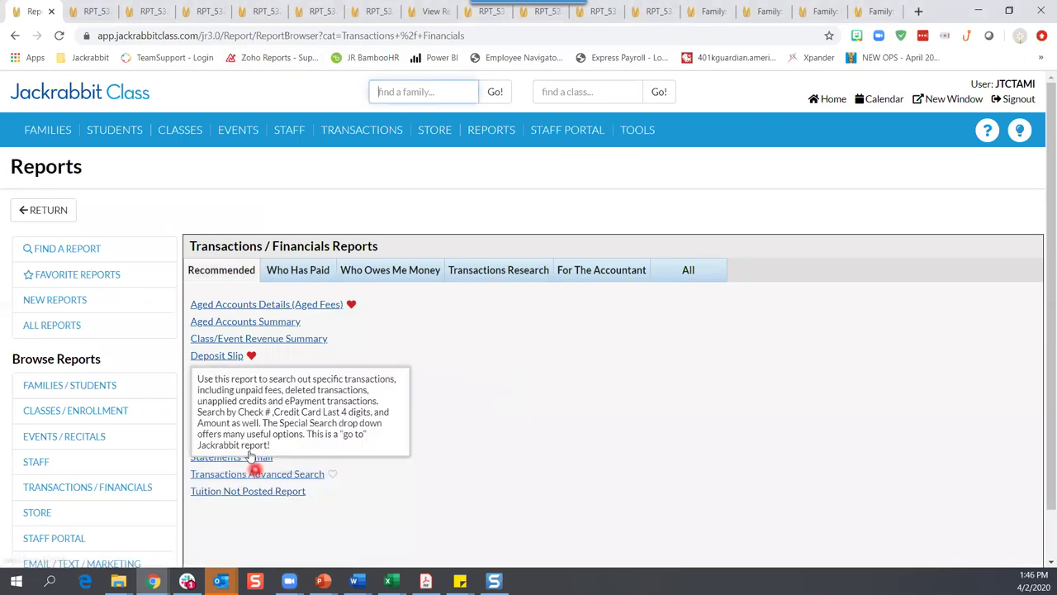
{"action": "left_click", "coordinate": [244, 442]}
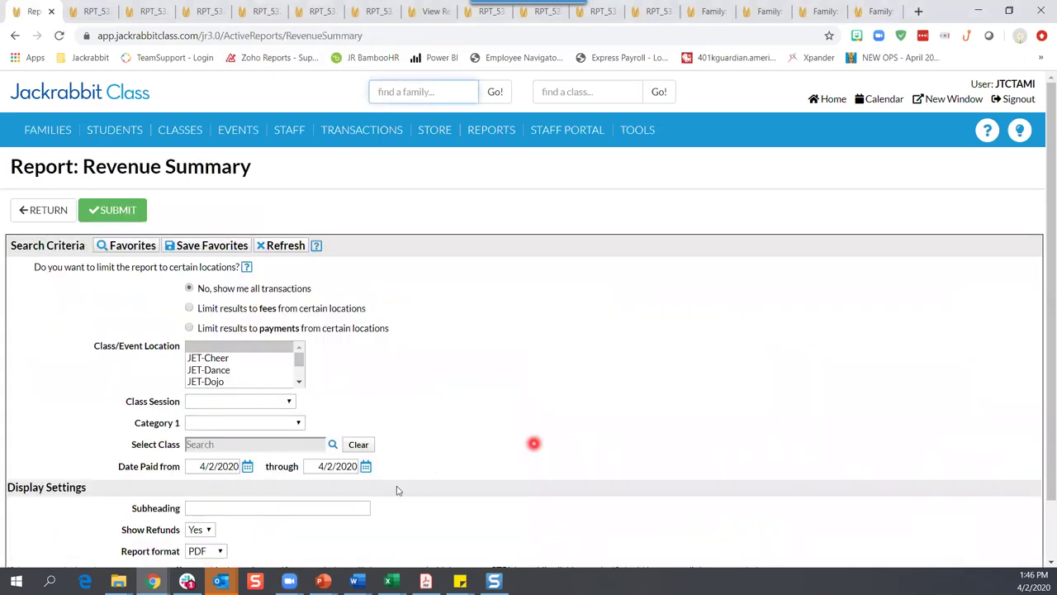
{"action": "left_click", "coordinate": [248, 467]}
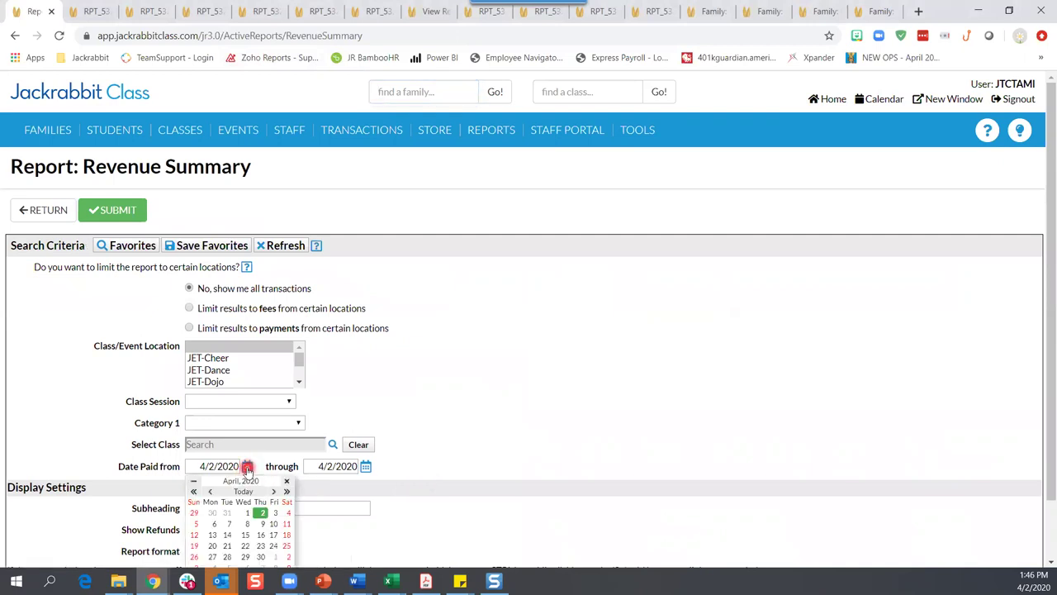
{"action": "left_click", "coordinate": [190, 308]}
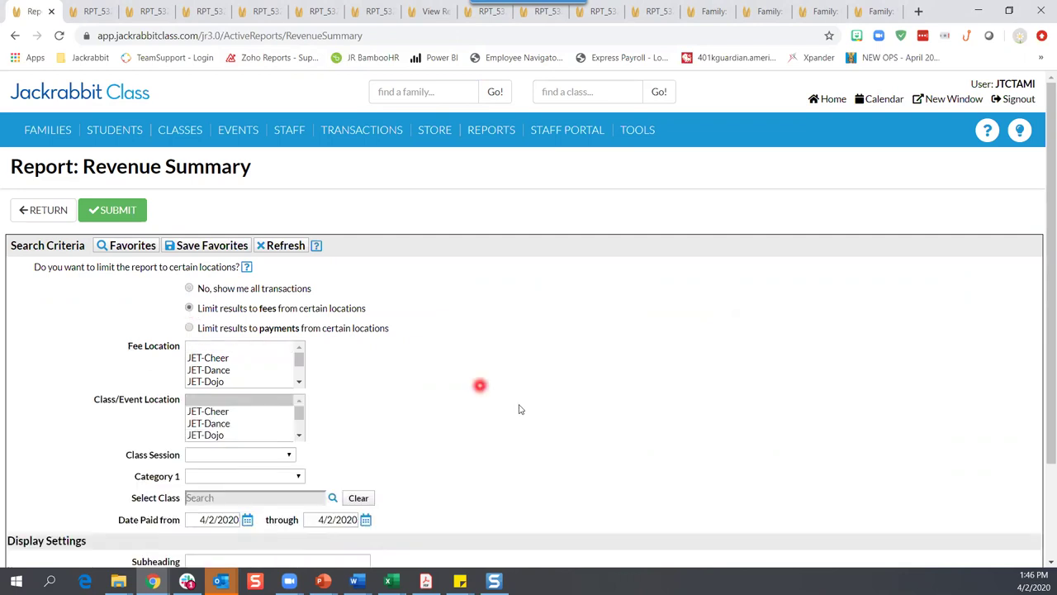
{"action": "scroll", "coordinate": [578, 429], "scroll_direction": "down", "scroll_amount": 3}
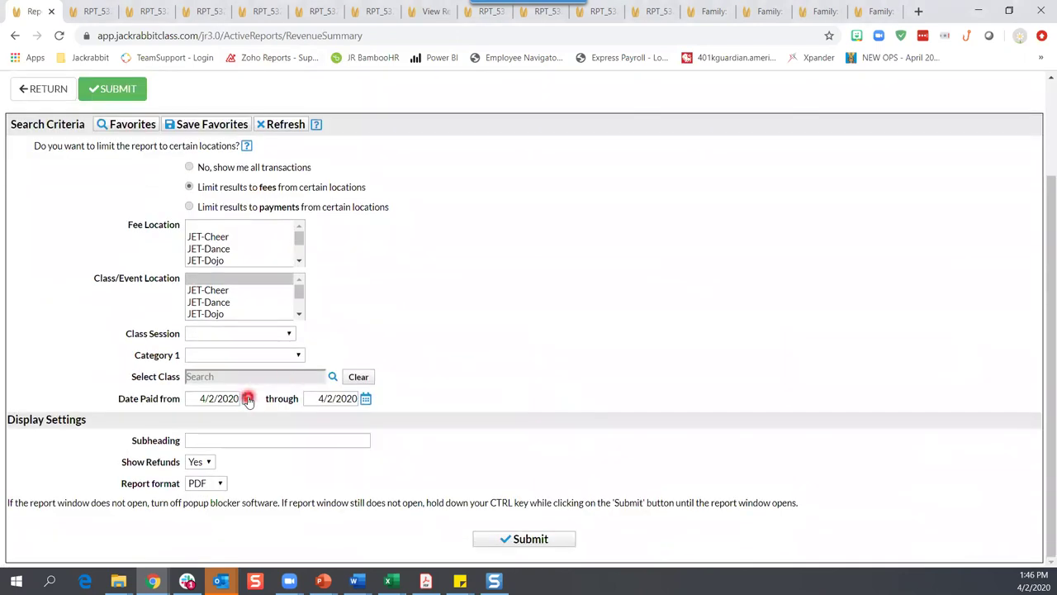
{"action": "left_click", "coordinate": [248, 399]}
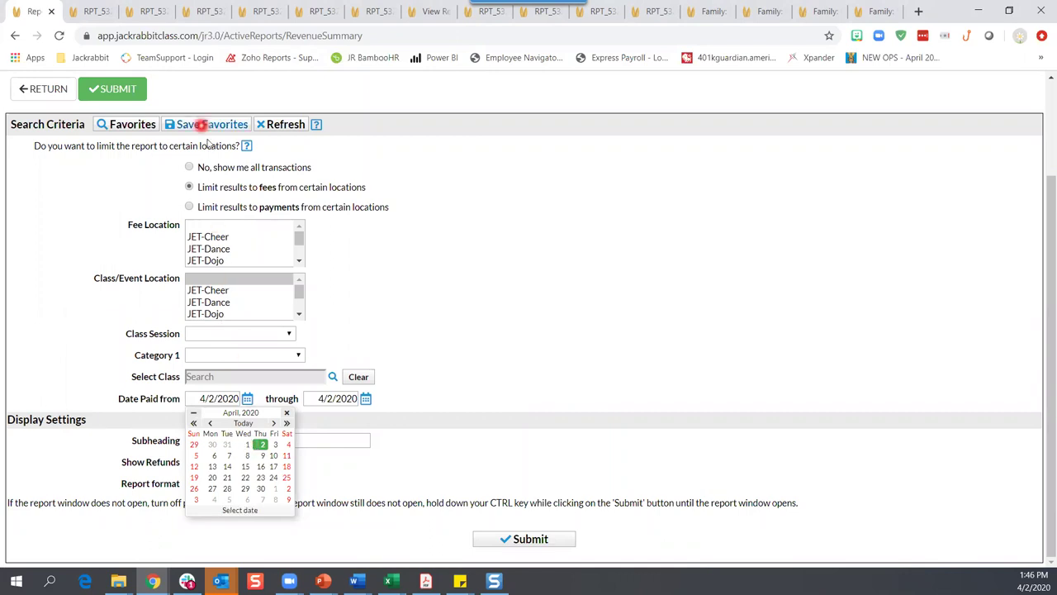
{"action": "left_click", "coordinate": [188, 169]}
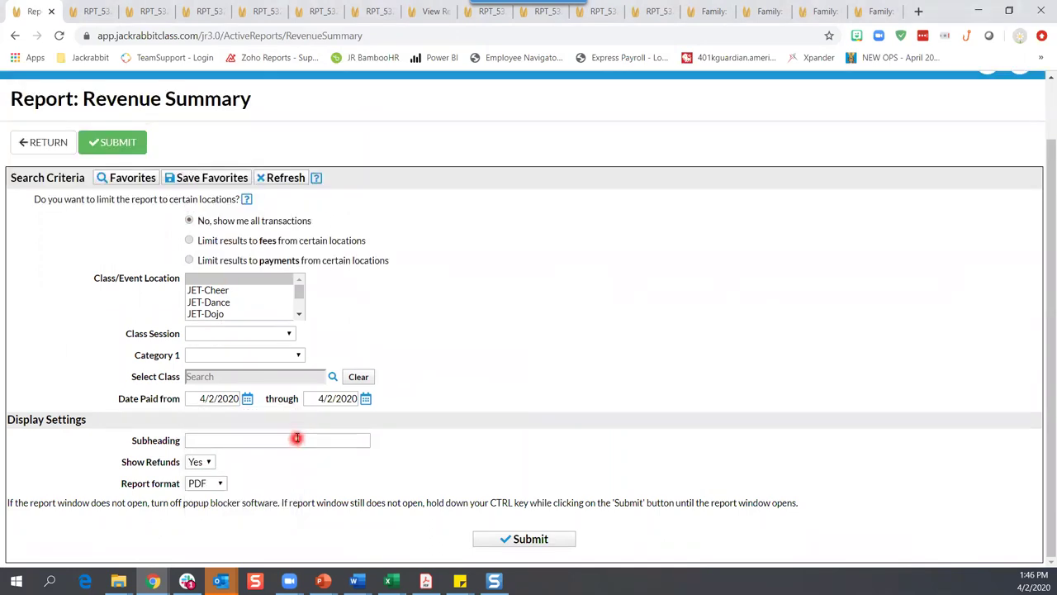
Run the Revenue Summary for all transactions with paid dates from 3/1/2020 through 3/31/2020
{"action": "left_click", "coordinate": [248, 399]}
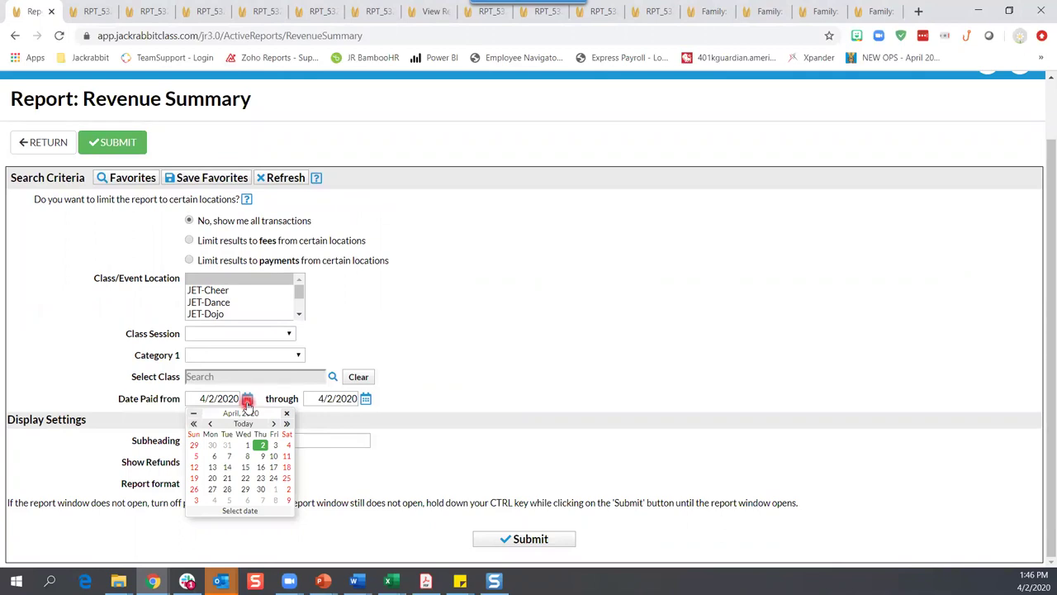
{"action": "left_click", "coordinate": [210, 424]}
{"action": "left_click", "coordinate": [195, 445]}
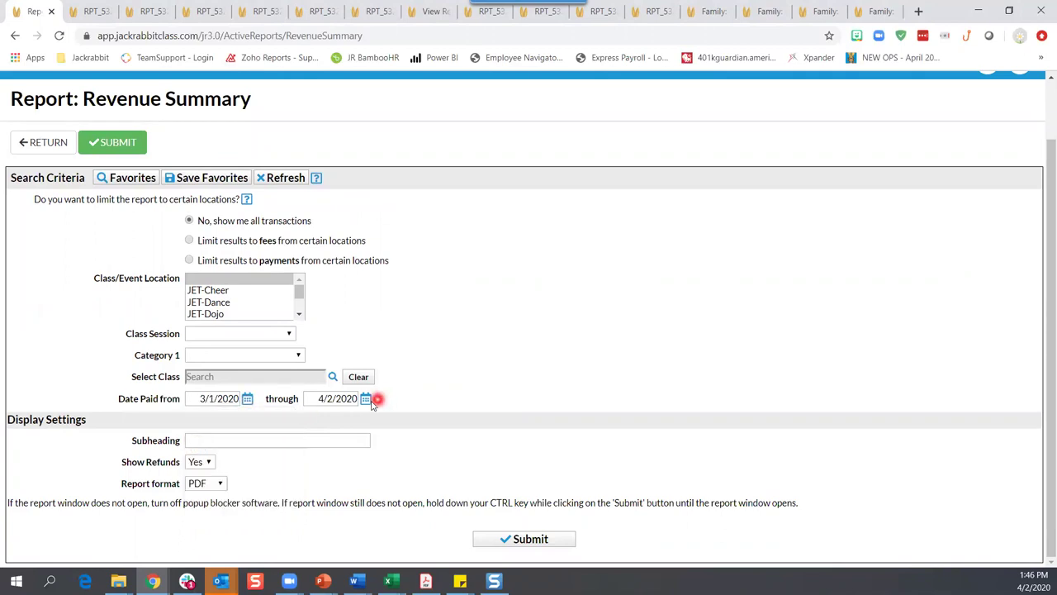
{"action": "left_click", "coordinate": [365, 398]}
{"action": "left_click", "coordinate": [346, 445]}
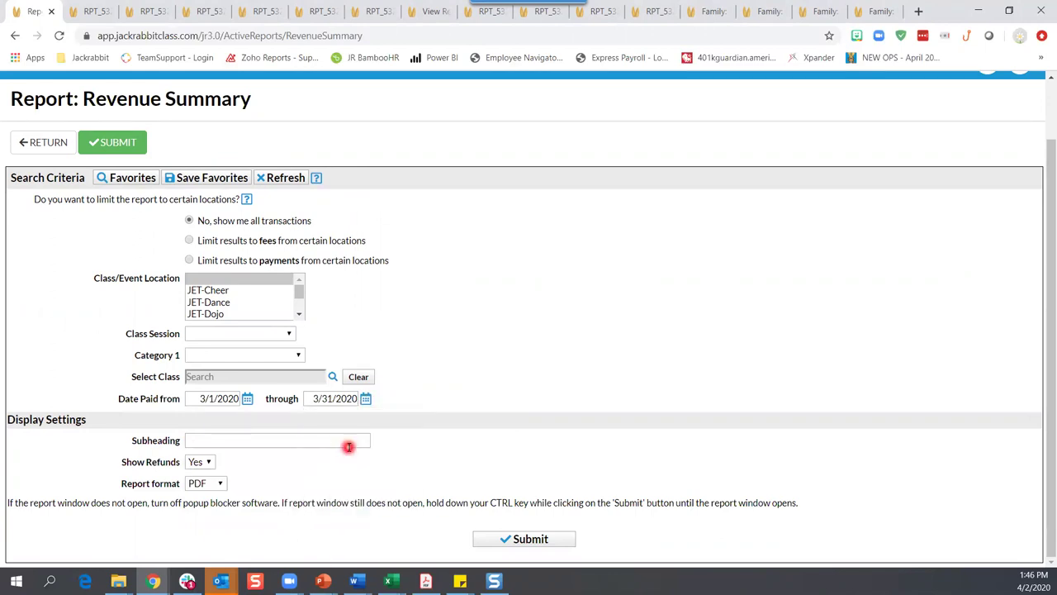
{"action": "left_click", "coordinate": [538, 541]}
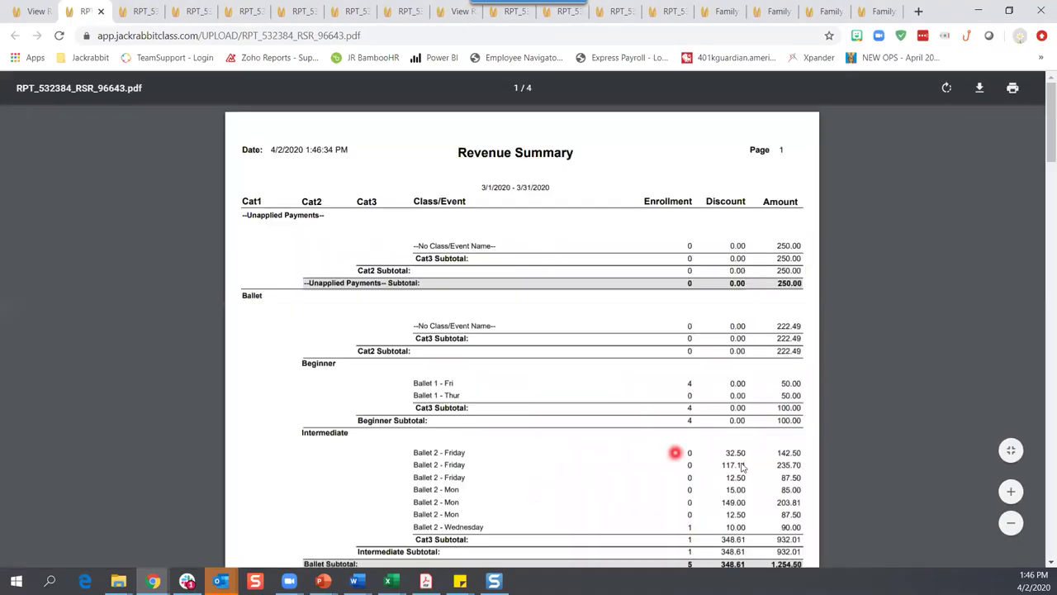
Review the Revenue Summary PDF for March 2020, checking the final totals and the subtotals of each category
{"action": "scroll", "coordinate": [674, 451], "scroll_direction": "down", "scroll_amount": 15}
{"action": "scroll", "coordinate": [741, 465], "scroll_direction": "down", "scroll_amount": 15}
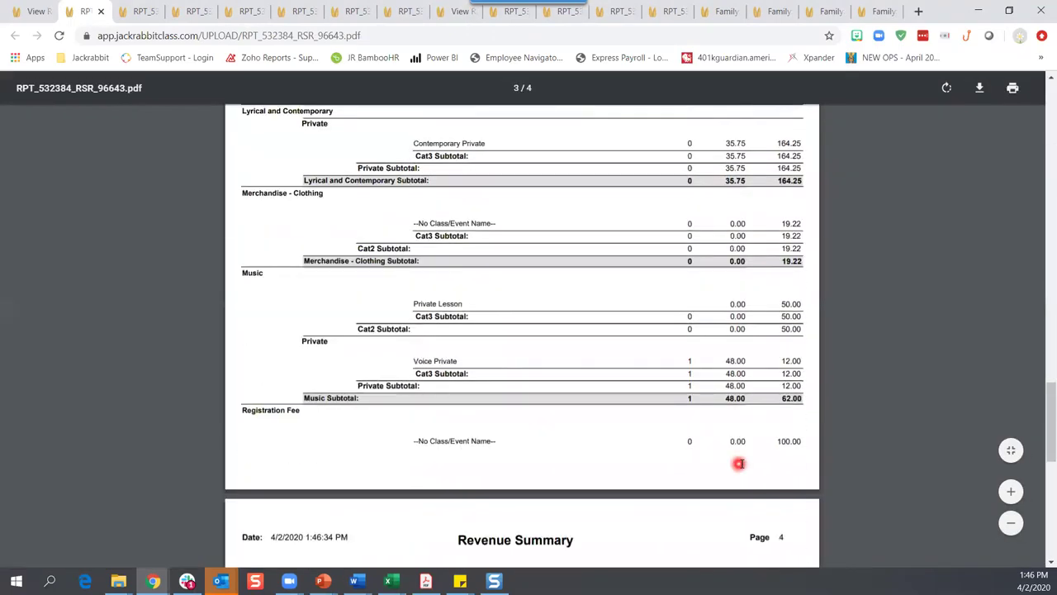
{"action": "scroll", "coordinate": [739, 464], "scroll_direction": "down", "scroll_amount": 2}
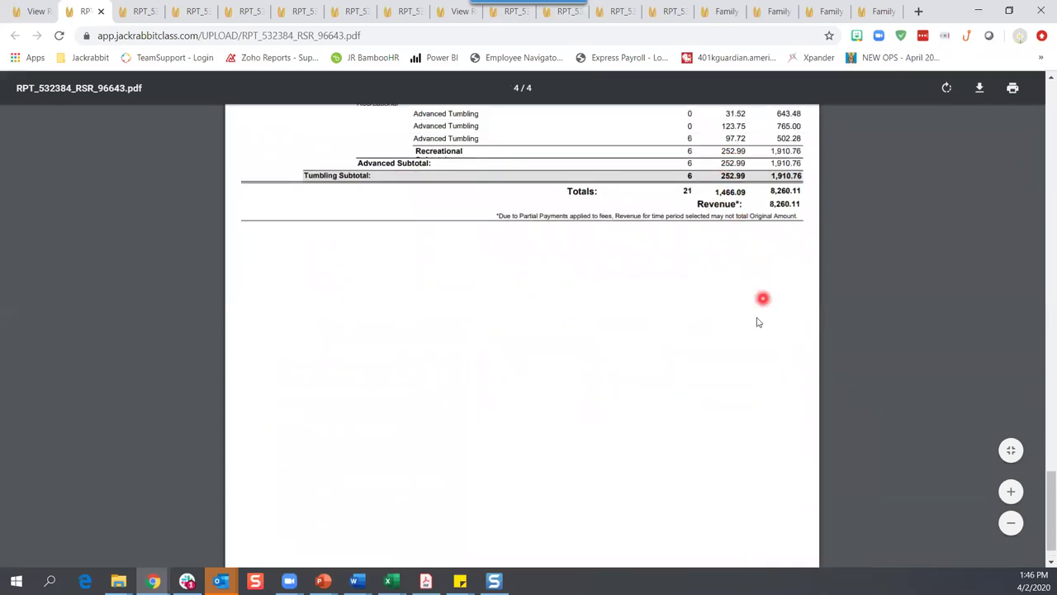
{"action": "scroll", "coordinate": [756, 289], "scroll_direction": "up", "scroll_amount": 3}
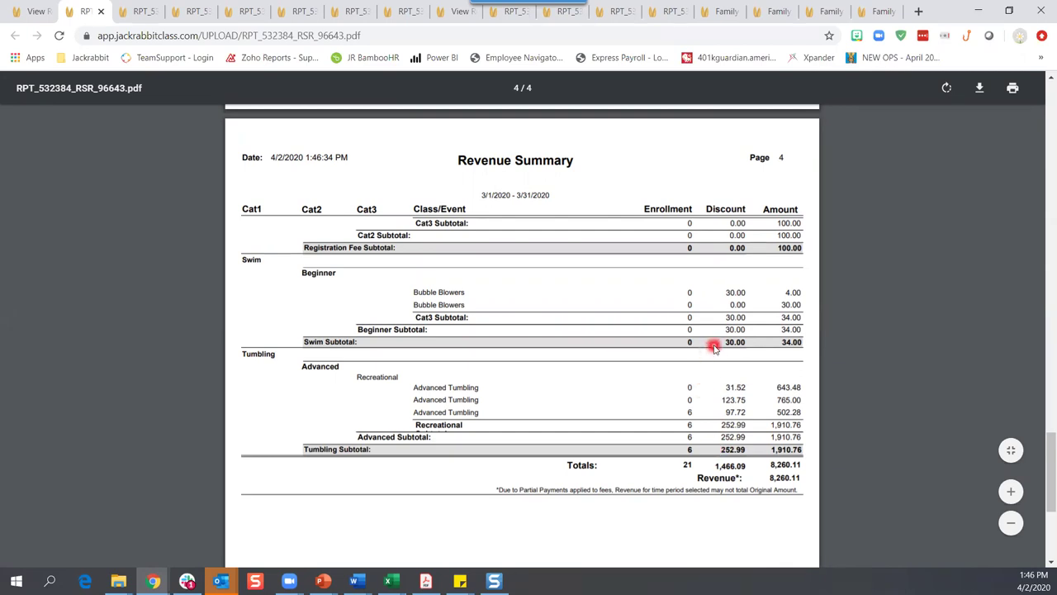
{"action": "scroll", "coordinate": [712, 273], "scroll_direction": "up", "scroll_amount": 2}
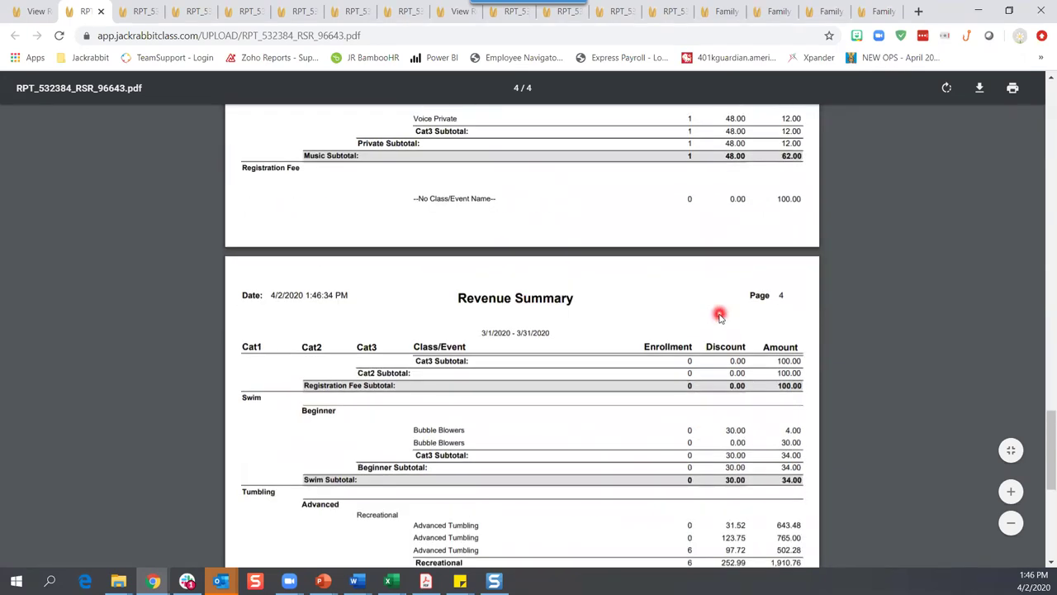
{"action": "scroll", "coordinate": [720, 318], "scroll_direction": "up", "scroll_amount": 3}
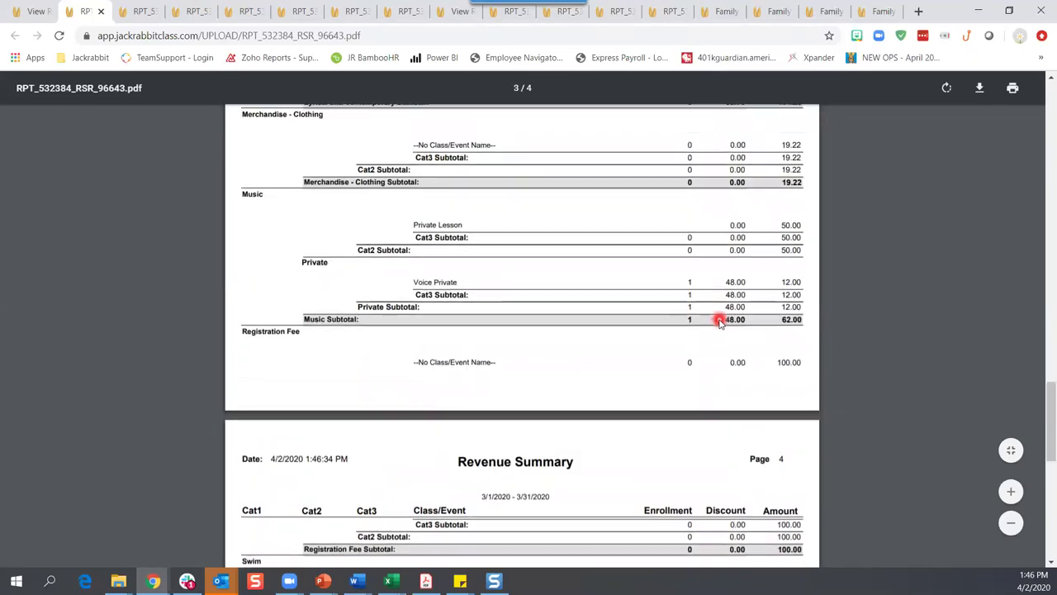
{"action": "scroll", "coordinate": [709, 353], "scroll_direction": "up", "scroll_amount": 3}
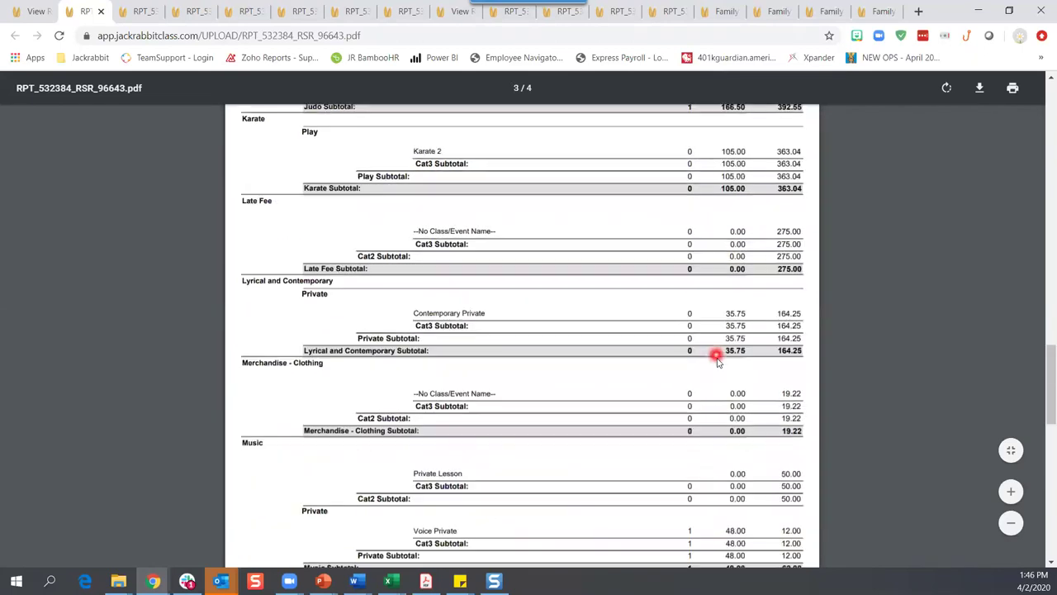
{"action": "scroll", "coordinate": [706, 355], "scroll_direction": "up", "scroll_amount": 1}
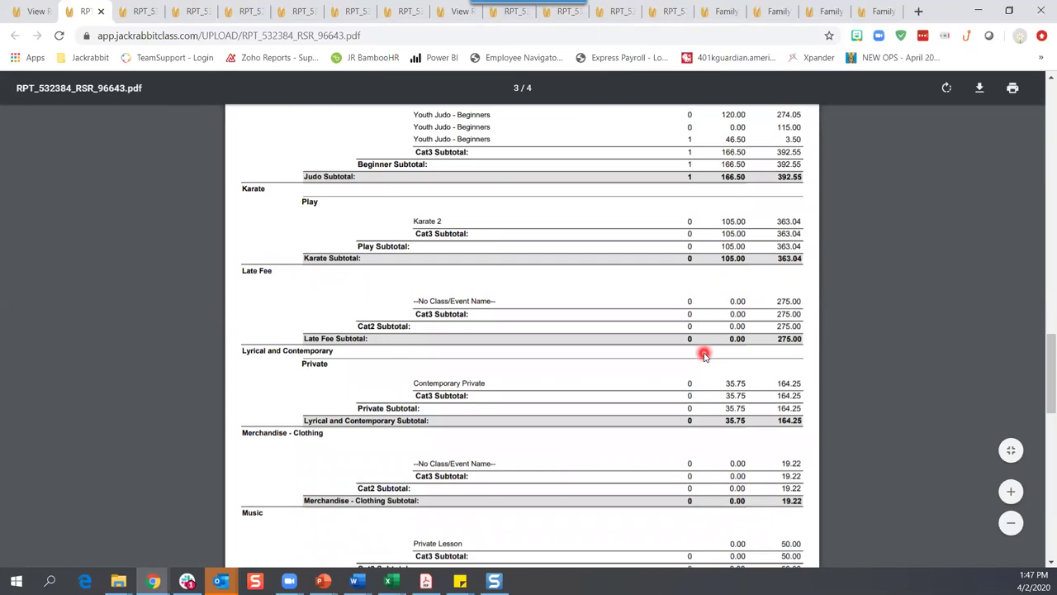
{"action": "scroll", "coordinate": [704, 355], "scroll_direction": "up", "scroll_amount": 9}
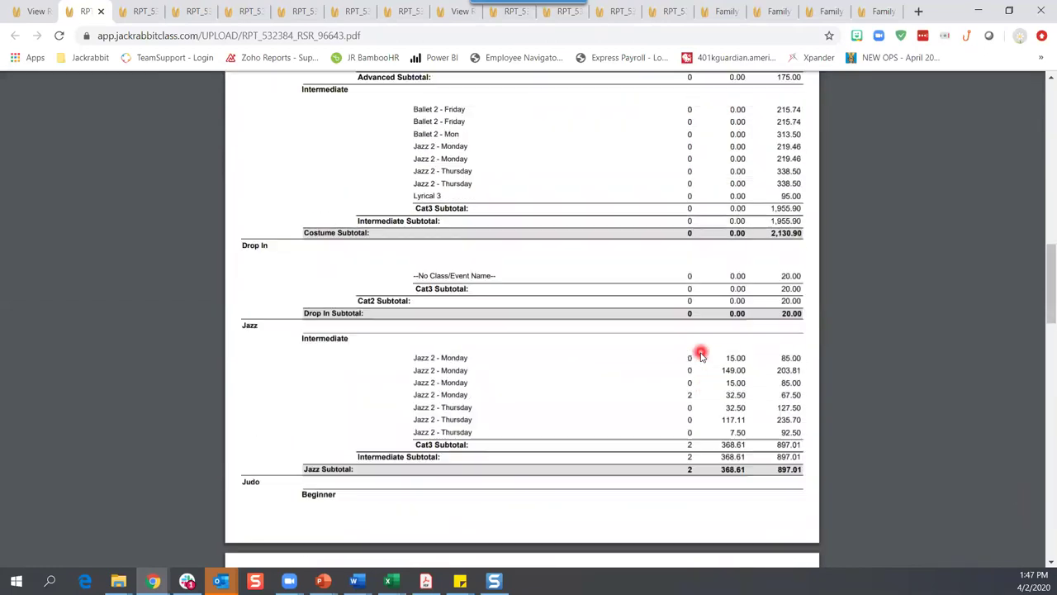
{"action": "scroll", "coordinate": [700, 355], "scroll_direction": "up", "scroll_amount": 4}
{"action": "scroll", "coordinate": [699, 352], "scroll_direction": "up", "scroll_amount": 12}
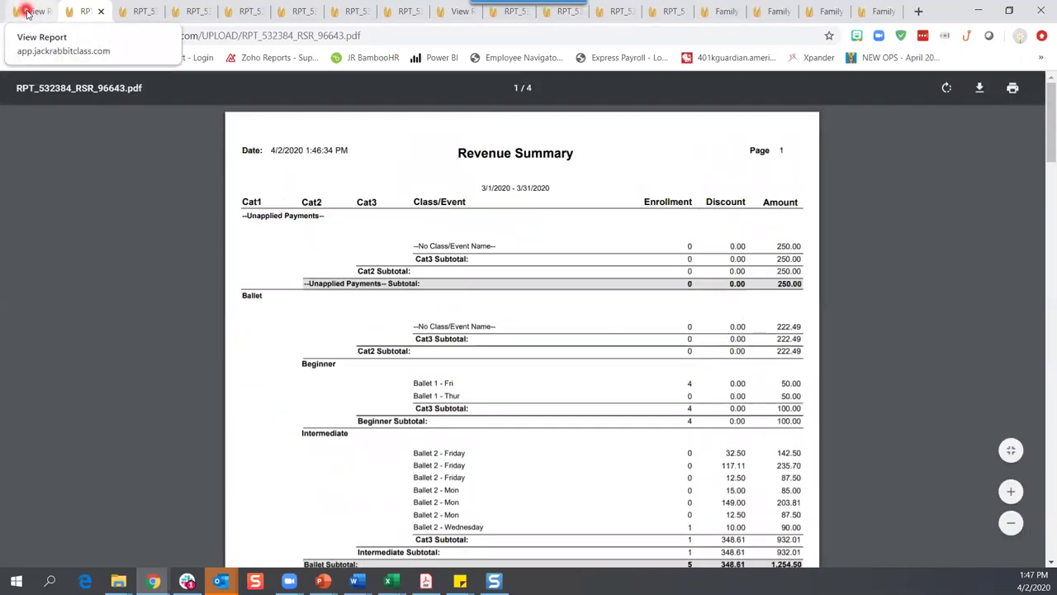
Leave the Revenue Summary output and open the Paid Fees report from the Transactions / Financials reports
{"action": "left_click", "coordinate": [27, 13]}
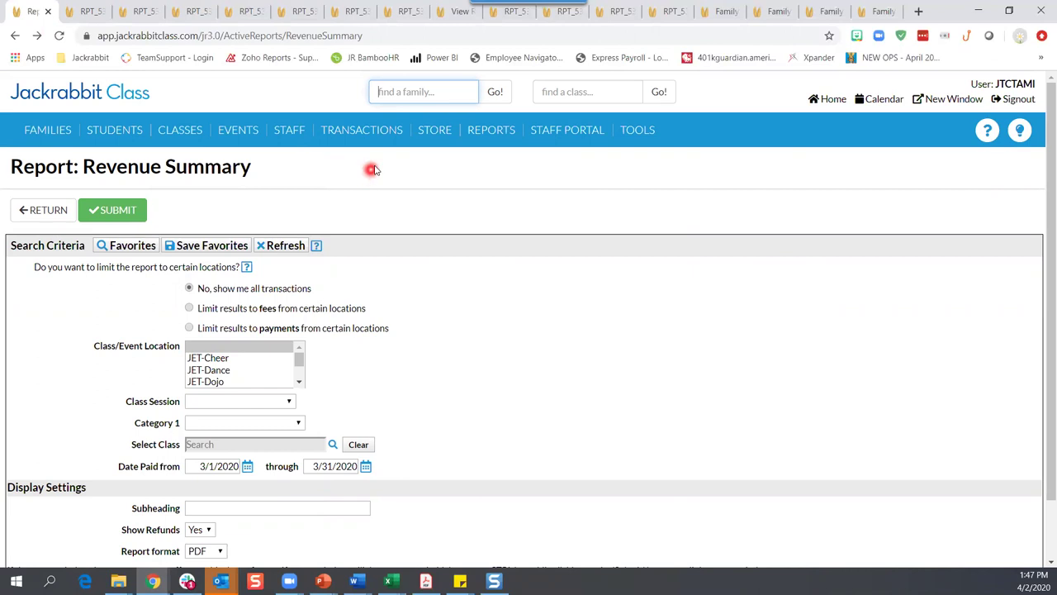
{"action": "mouse_move", "coordinate": [374, 134]}
{"action": "mouse_move", "coordinate": [501, 137]}
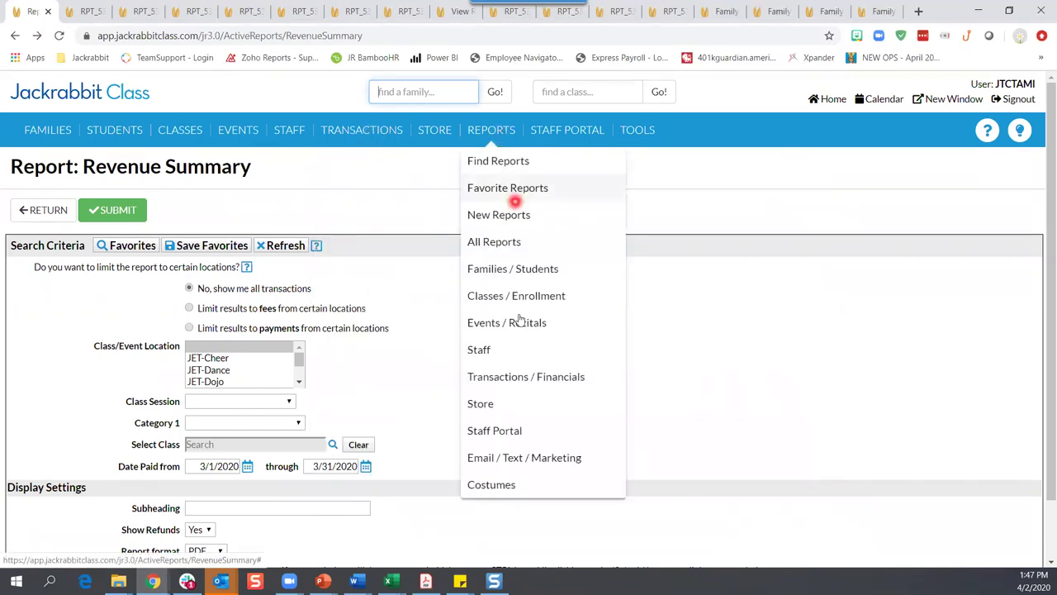
{"action": "left_click", "coordinate": [528, 378]}
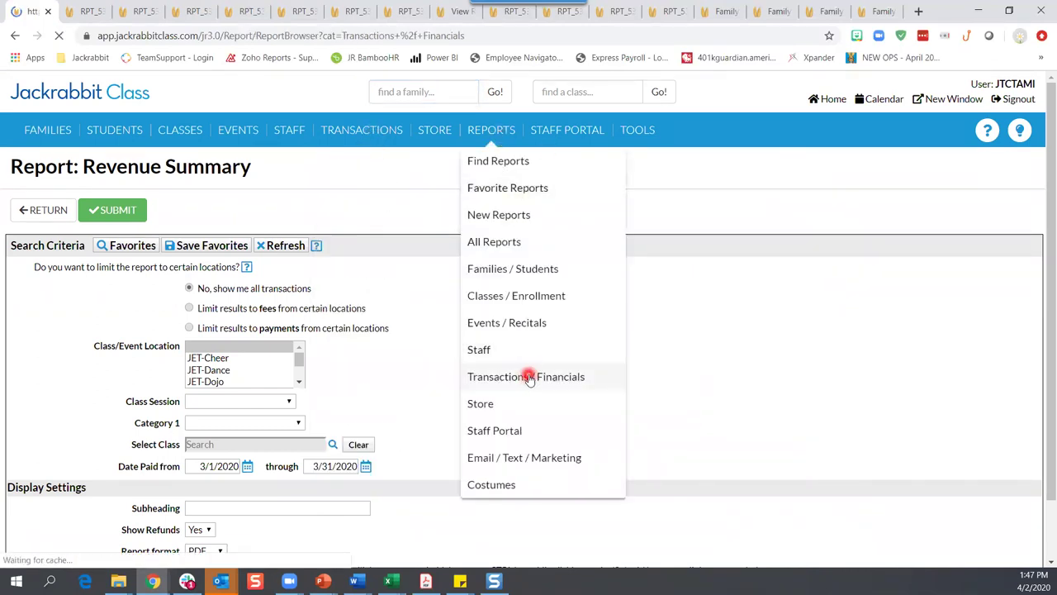
{"action": "left_click", "coordinate": [201, 410]}
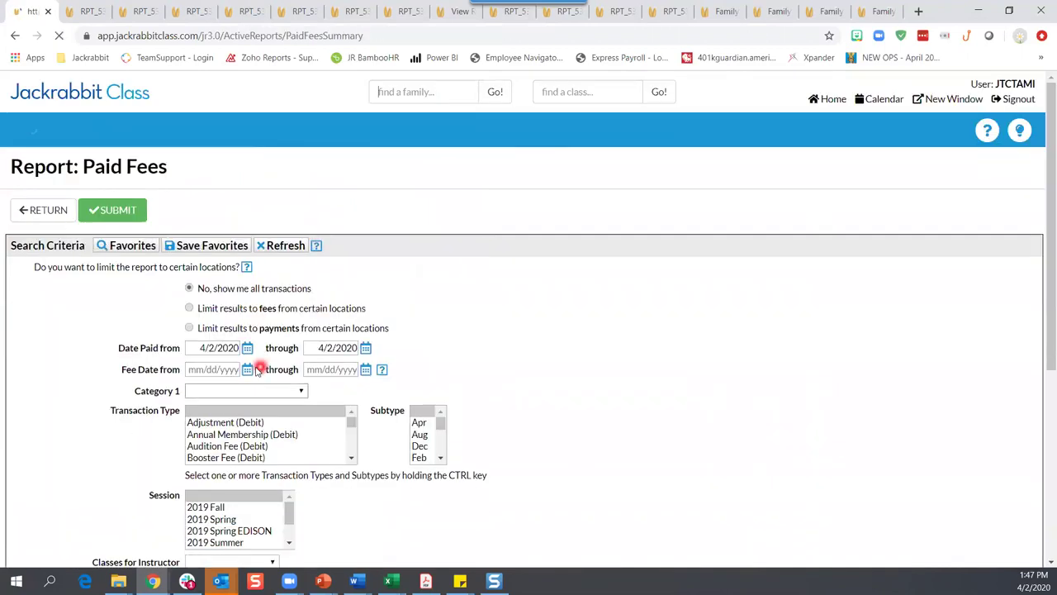
Set the Paid Fees report's Date Paid range to 3/1/2020 through 3/31/2020
{"action": "left_click", "coordinate": [247, 349]}
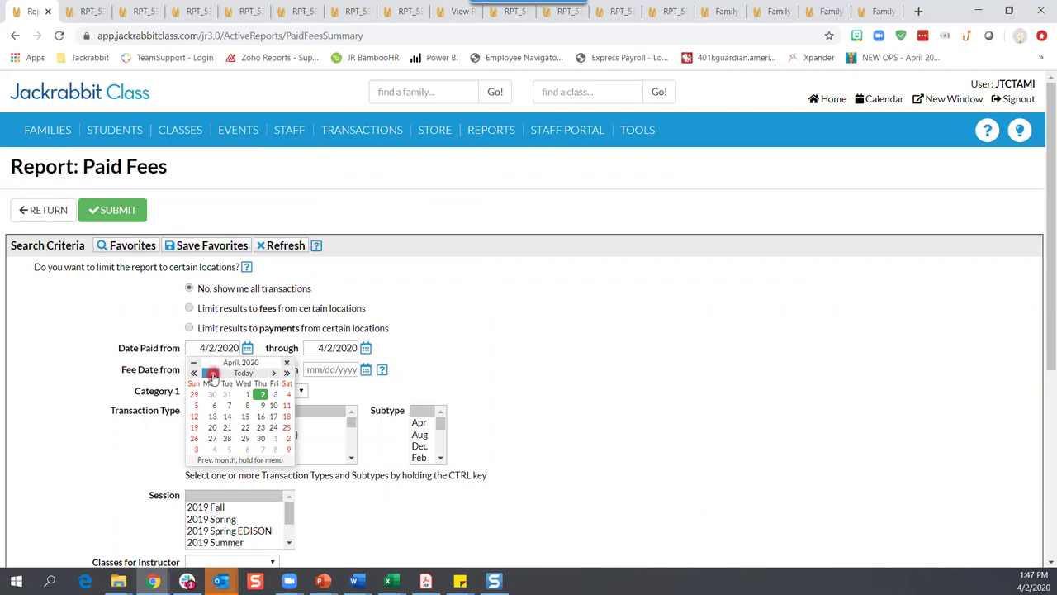
{"action": "left_click", "coordinate": [213, 374]}
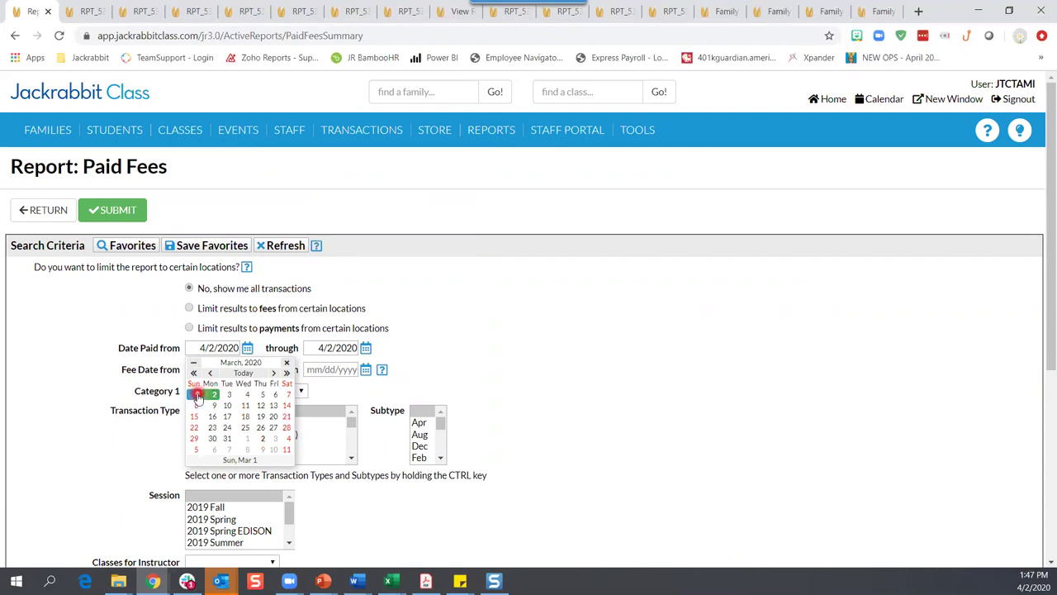
{"action": "left_click", "coordinate": [196, 395]}
{"action": "left_click", "coordinate": [365, 349]}
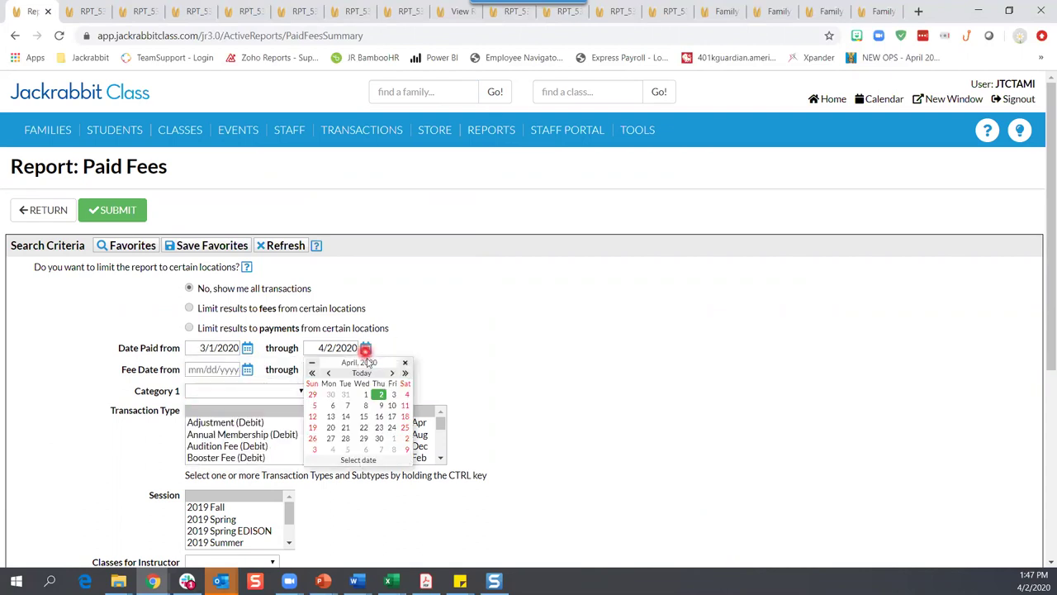
{"action": "left_click", "coordinate": [345, 394]}
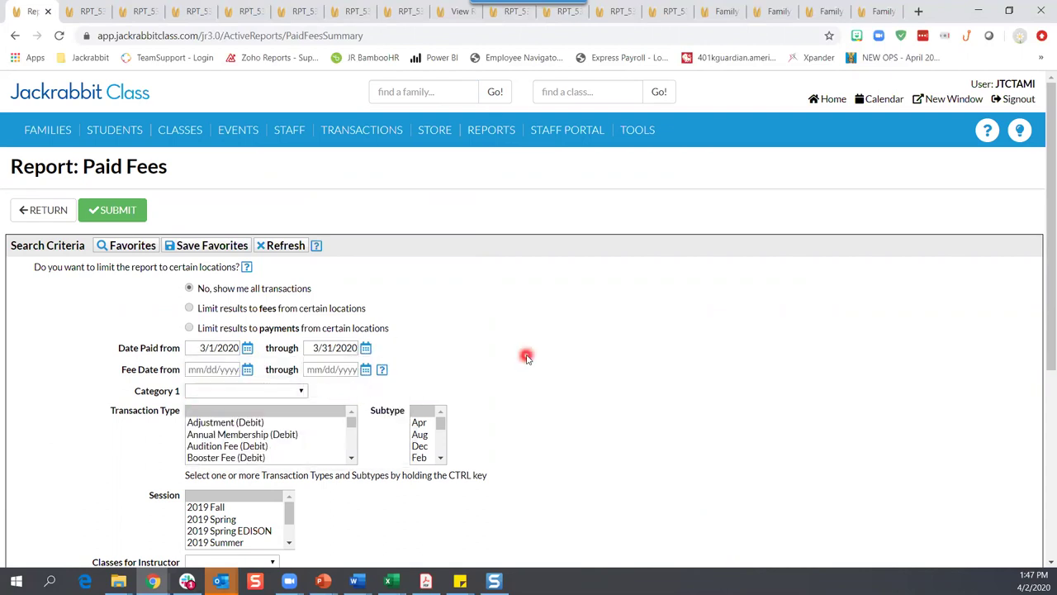
Set Show detail to Yes for the Paid Fees report and generate it as a PDF
{"action": "scroll", "coordinate": [526, 355], "scroll_direction": "down", "scroll_amount": 4}
{"action": "left_click", "coordinate": [199, 465]}
{"action": "left_click", "coordinate": [210, 468]}
{"action": "left_click", "coordinate": [208, 466]}
{"action": "left_click", "coordinate": [202, 486]}
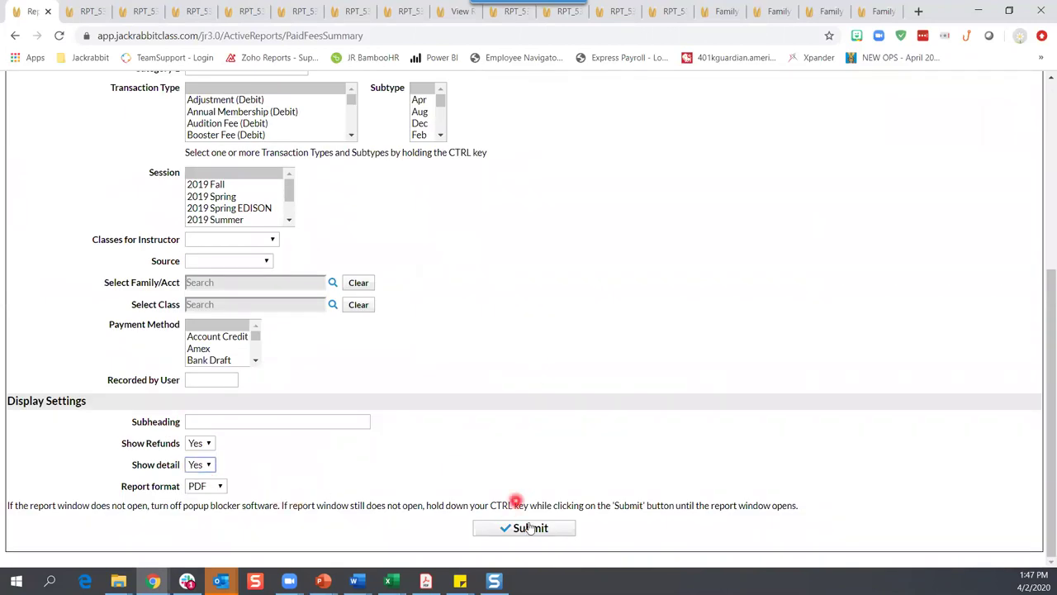
{"action": "left_click", "coordinate": [530, 529]}
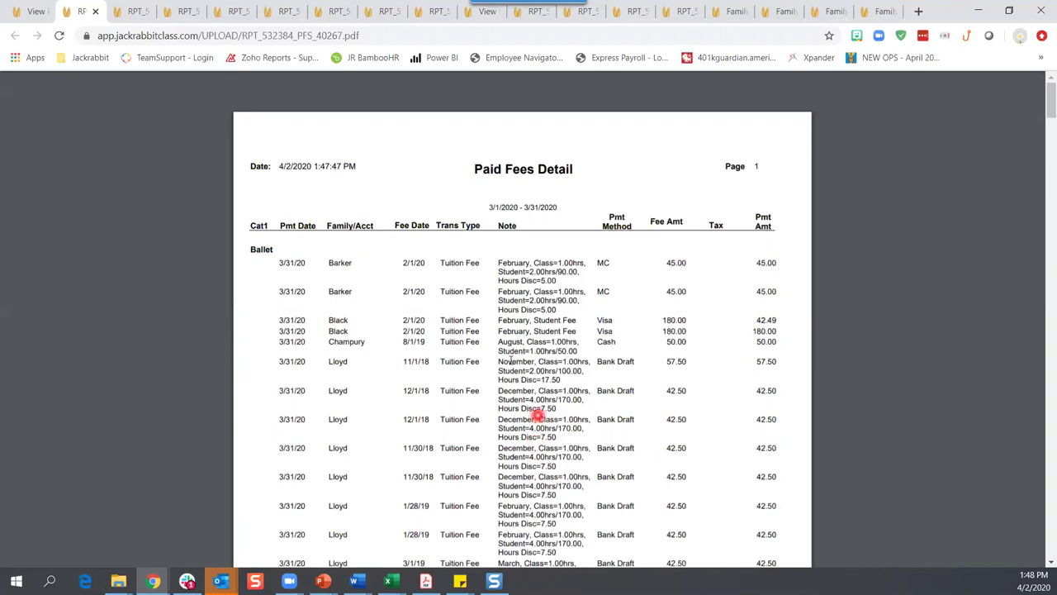
Return from the Paid Fees output to the report criteria and open the Parent Portal's settings
{"action": "left_click", "coordinate": [27, 17]}
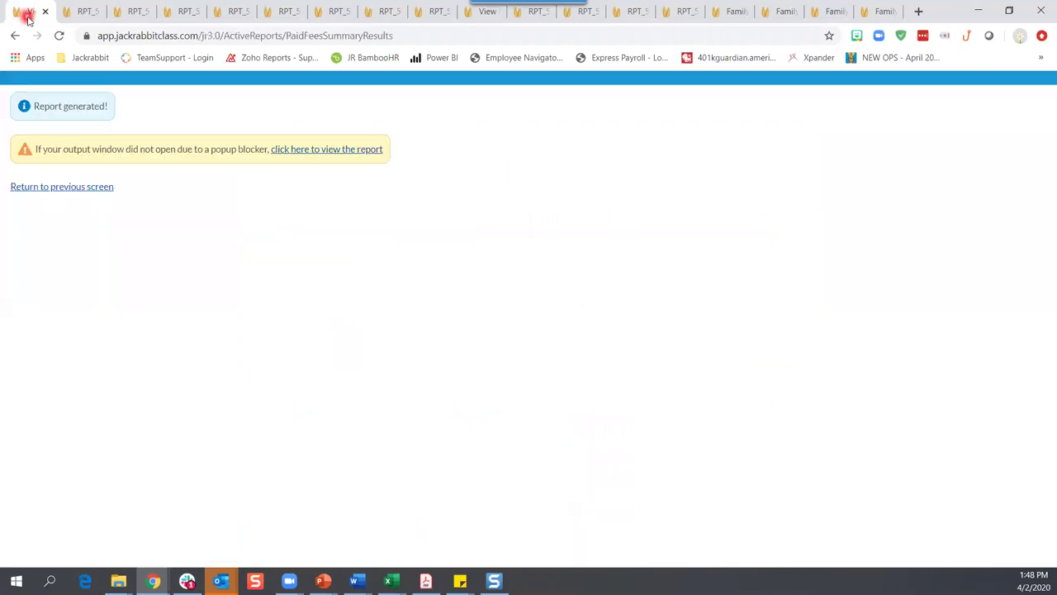
{"action": "left_click", "coordinate": [71, 188]}
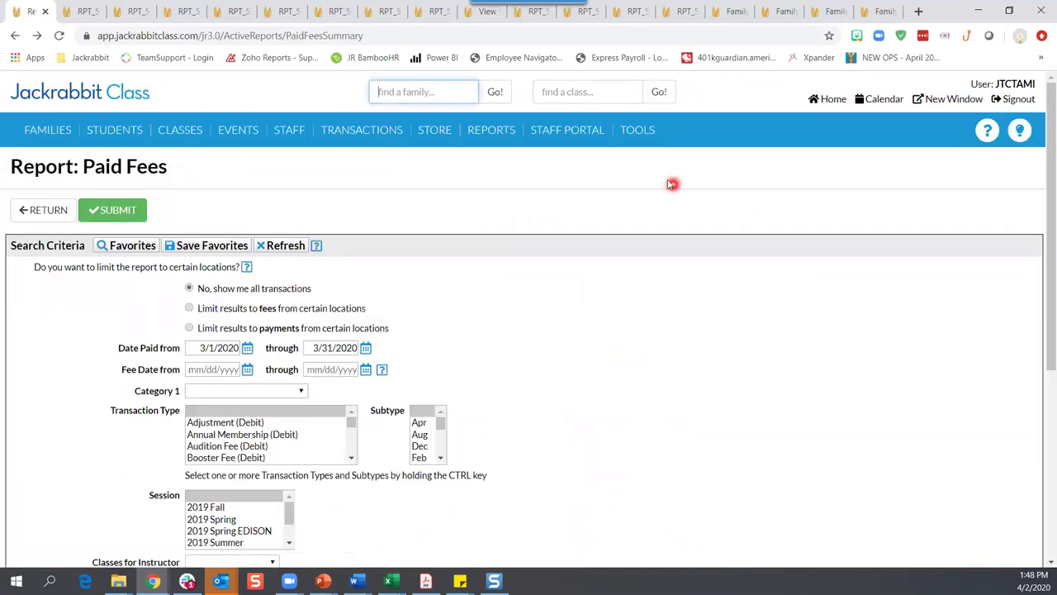
{"action": "mouse_move", "coordinate": [641, 142]}
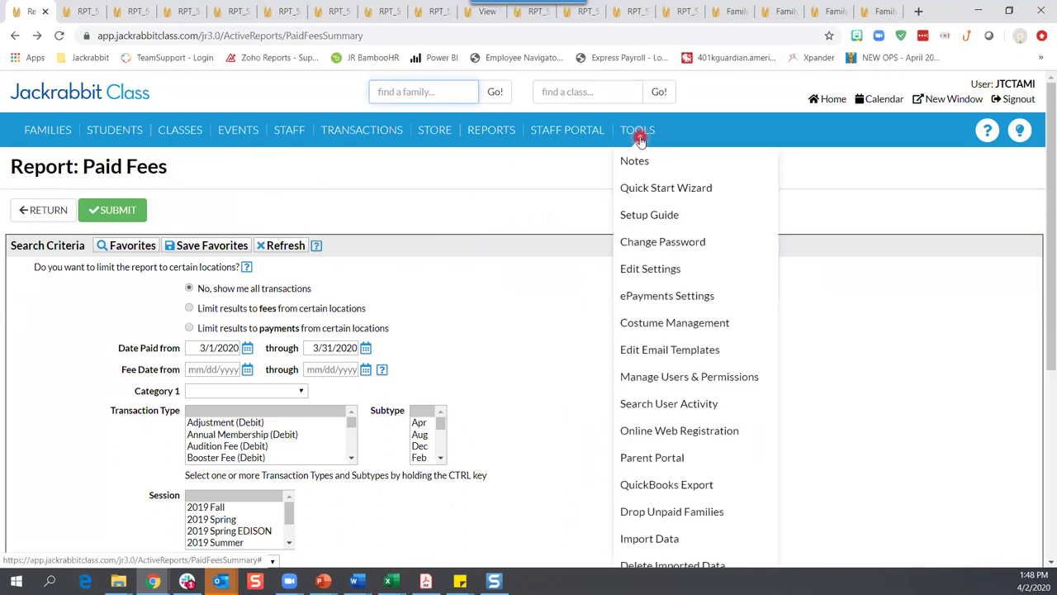
{"action": "left_click", "coordinate": [650, 457]}
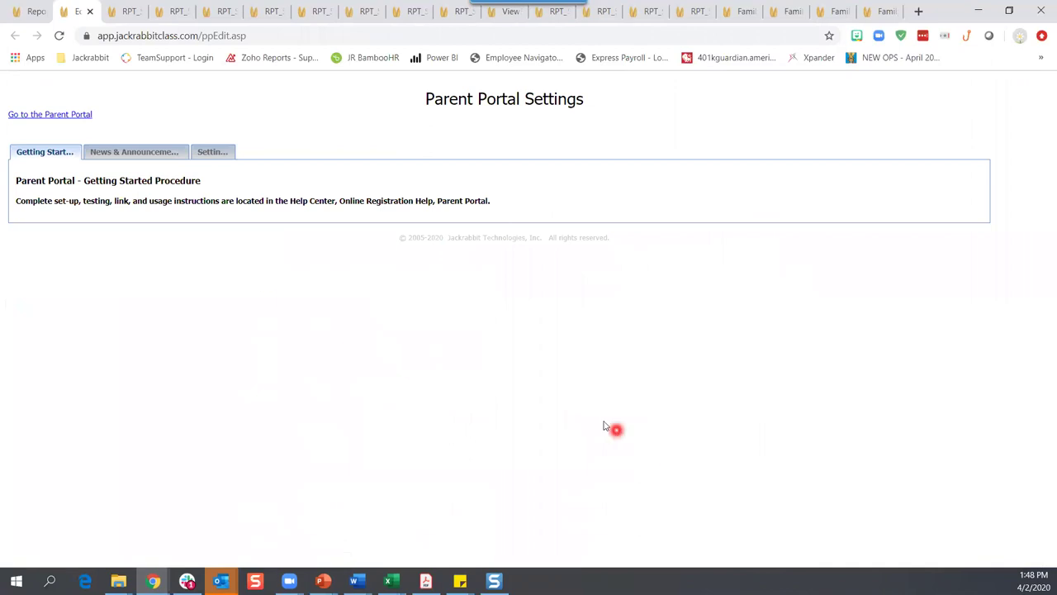
{"action": "left_click", "coordinate": [224, 158]}
Examine the choices for what portal users can pay under the Parent Portal's Fees & Payments settings
{"action": "scroll", "coordinate": [238, 393], "scroll_direction": "down", "scroll_amount": 1}
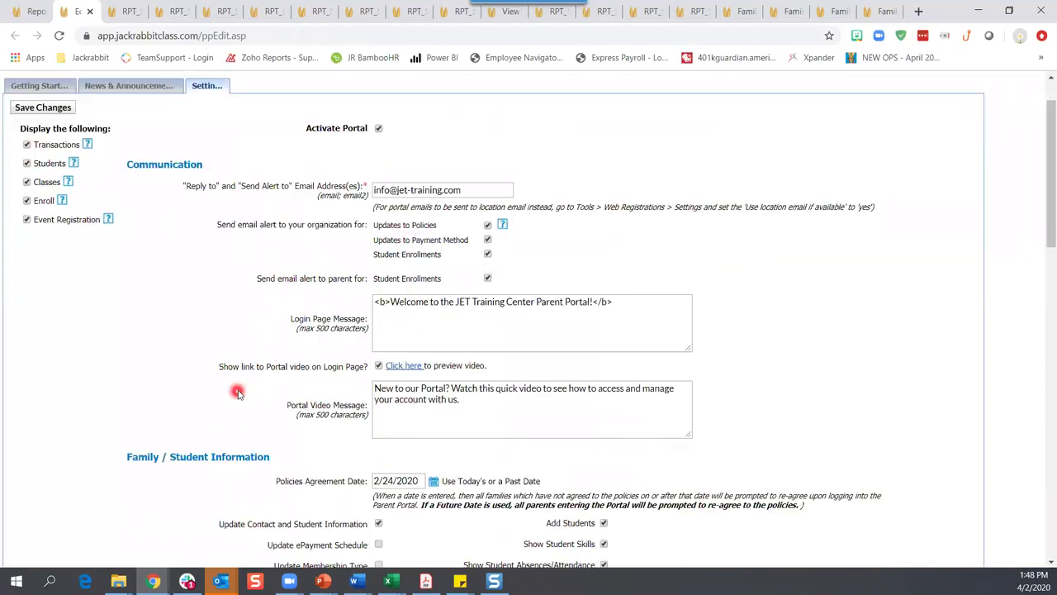
{"action": "scroll", "coordinate": [238, 394], "scroll_direction": "down", "scroll_amount": 4}
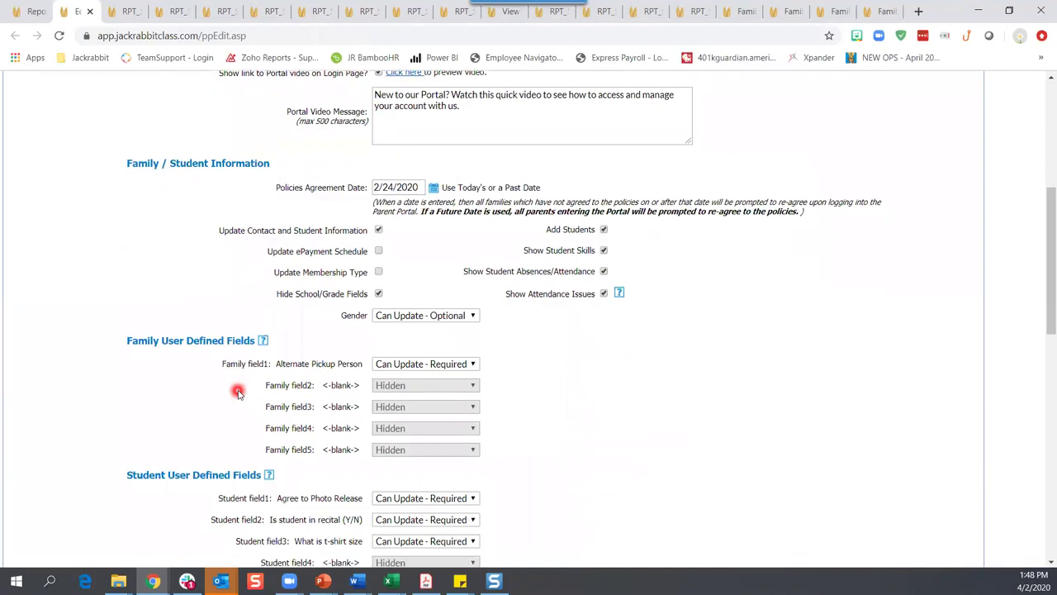
{"action": "scroll", "coordinate": [238, 393], "scroll_direction": "down", "scroll_amount": 4}
{"action": "scroll", "coordinate": [207, 347], "scroll_direction": "down", "scroll_amount": 1}
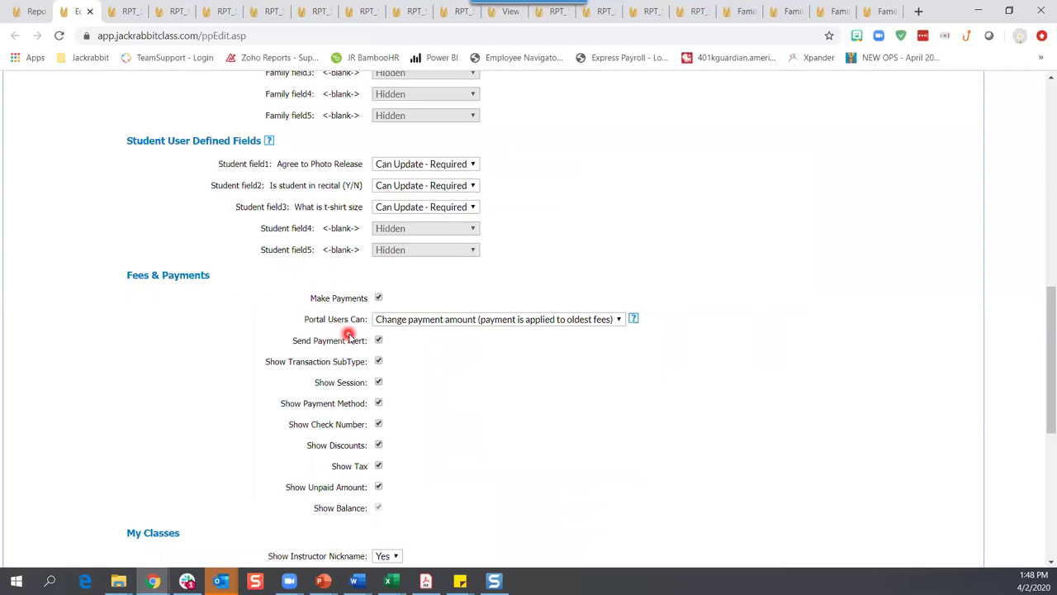
{"action": "left_click", "coordinate": [617, 320]}
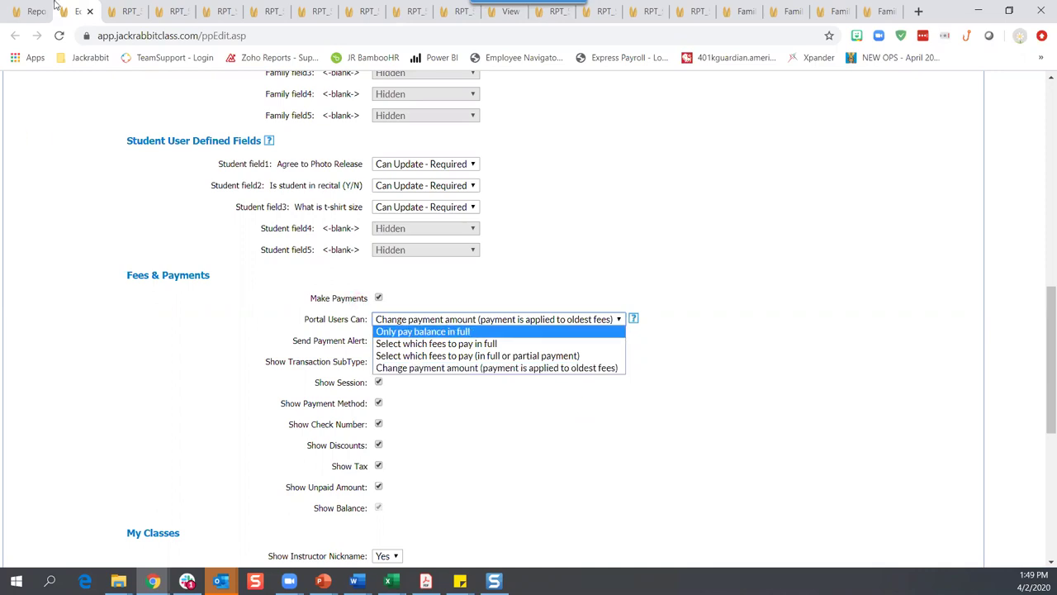
Go back to the generated Revenue Summary PDF for March 2020 and examine the totals on its last page
{"action": "left_click", "coordinate": [29, 10]}
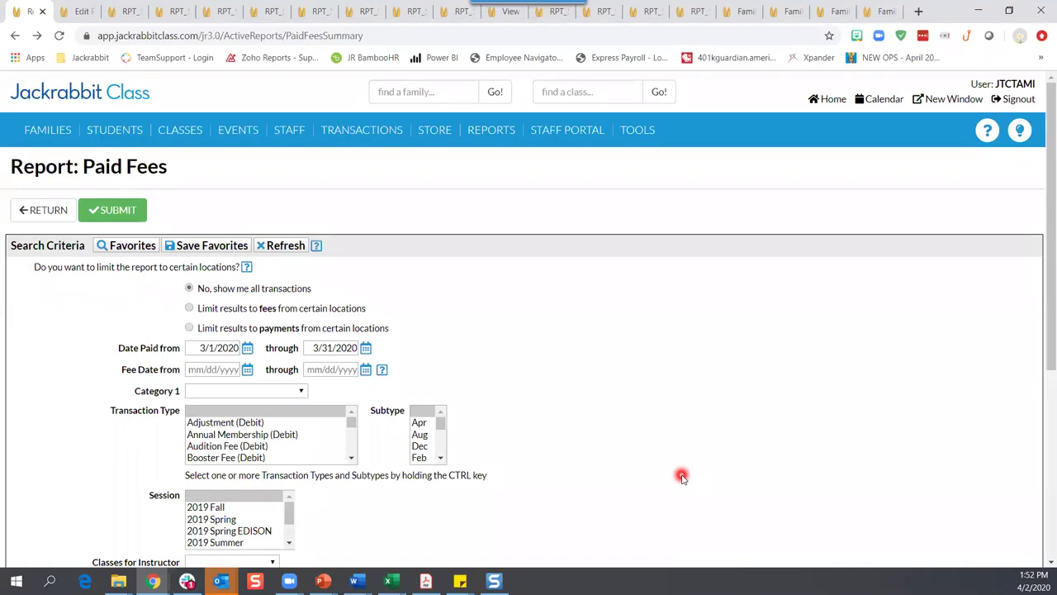
{"action": "left_click", "coordinate": [294, 351]}
{"action": "left_click", "coordinate": [177, 11]}
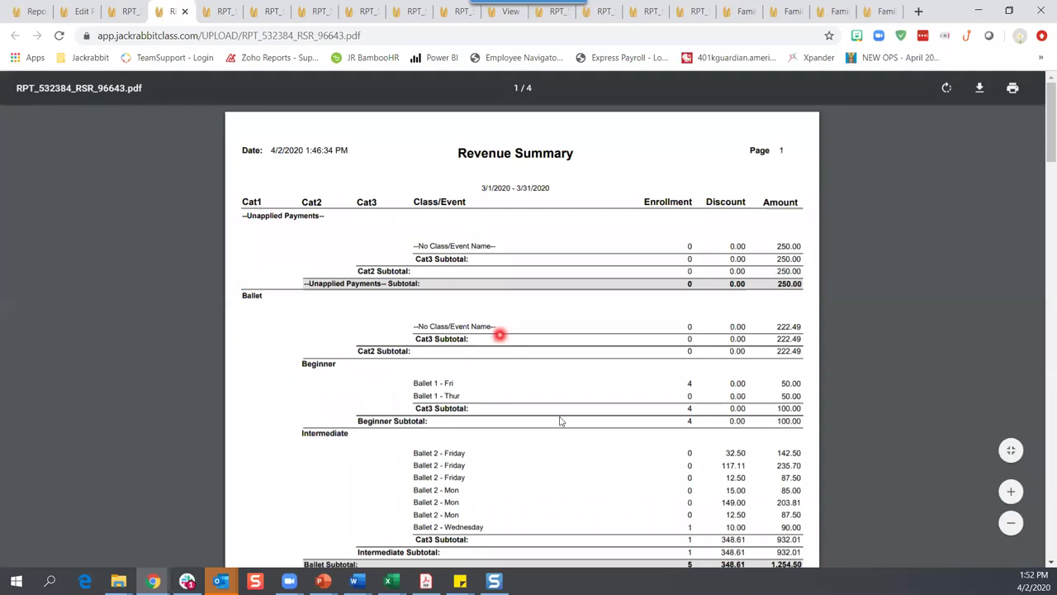
{"action": "scroll", "coordinate": [578, 397], "scroll_direction": "down", "scroll_amount": 4}
{"action": "scroll", "coordinate": [621, 386], "scroll_direction": "down", "scroll_amount": 15}
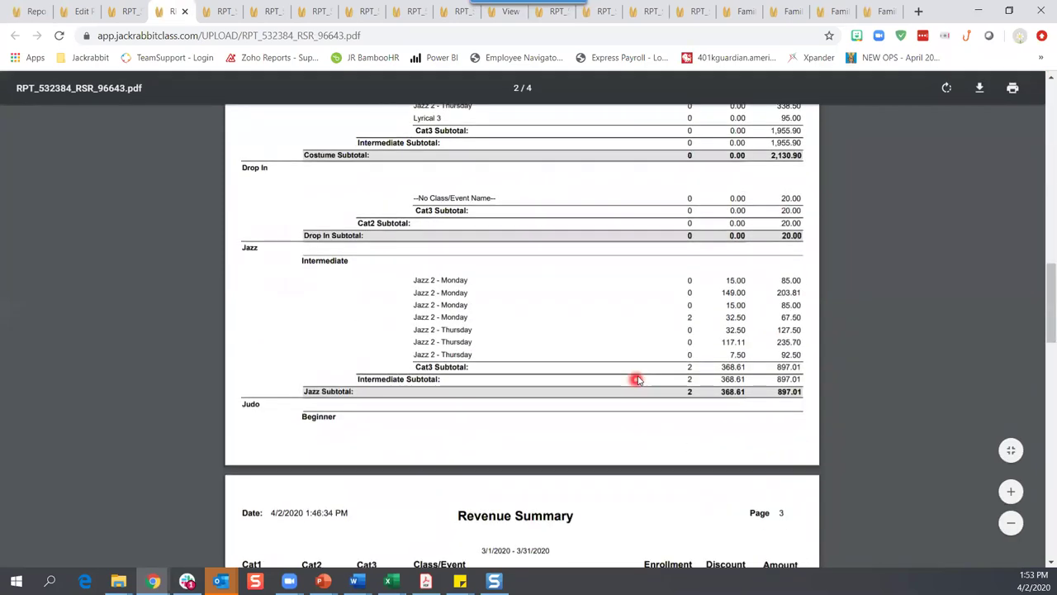
{"action": "scroll", "coordinate": [646, 373], "scroll_direction": "down", "scroll_amount": 12}
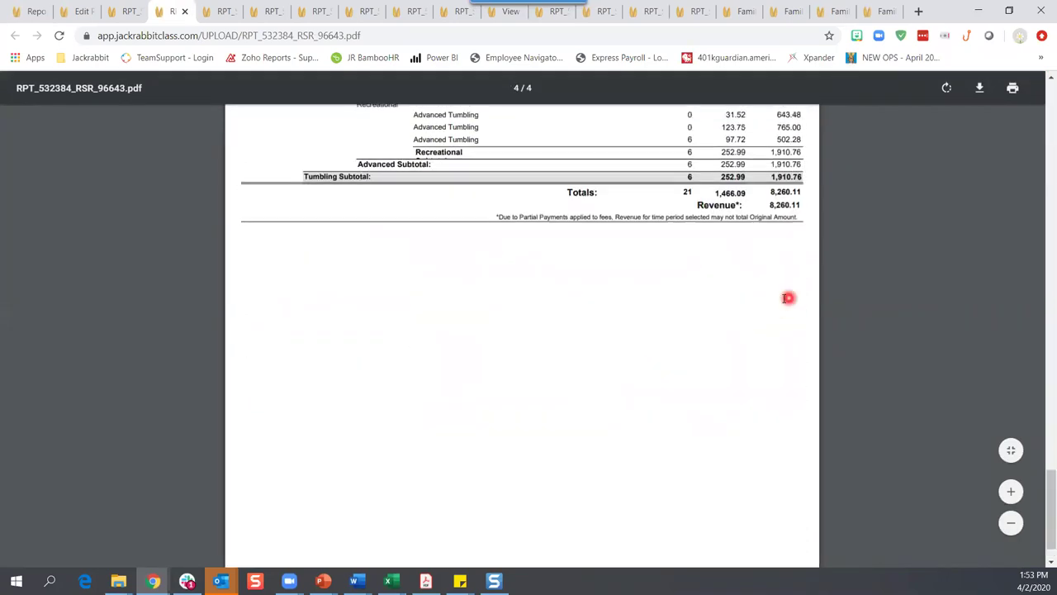